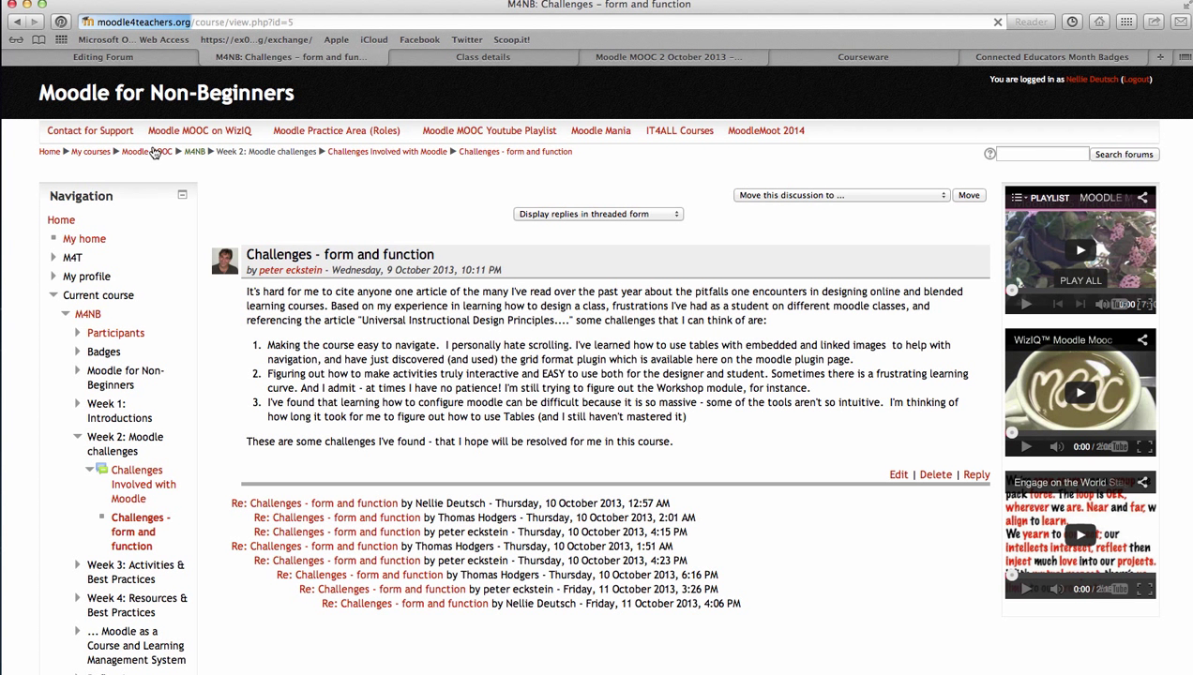
Leave the Moodle forum discussion and switch to the WizIQ MOODLE MOOC Courseware tab
click(155, 153)
click(260, 23)
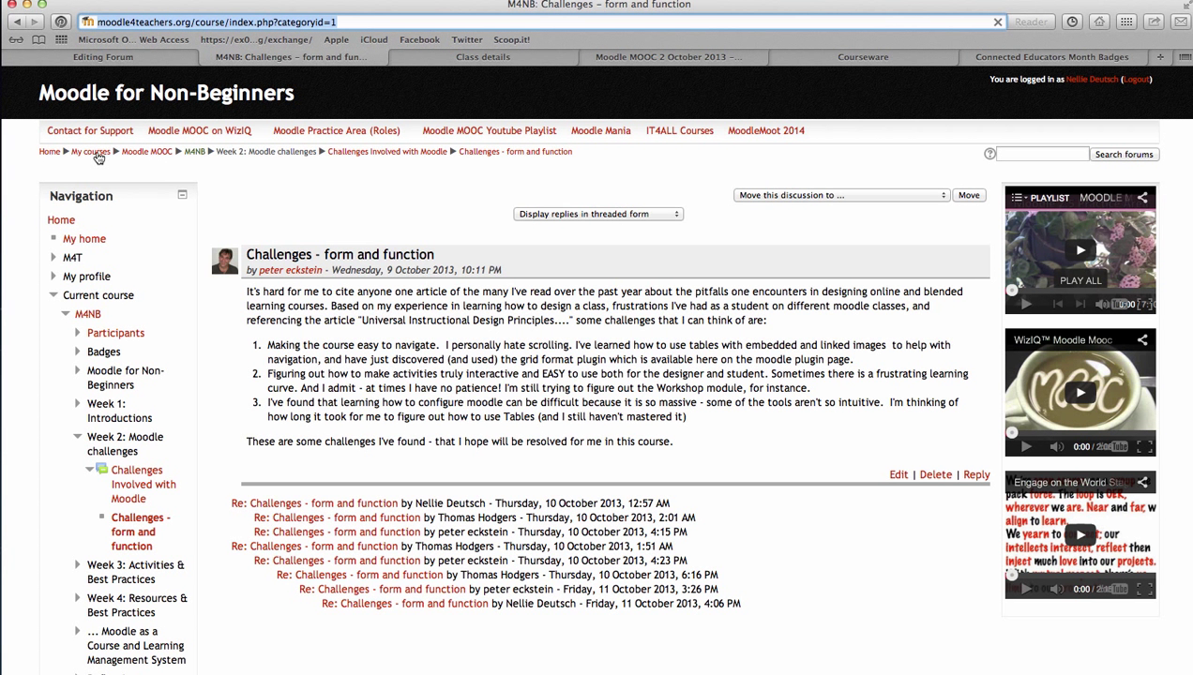
click(136, 153)
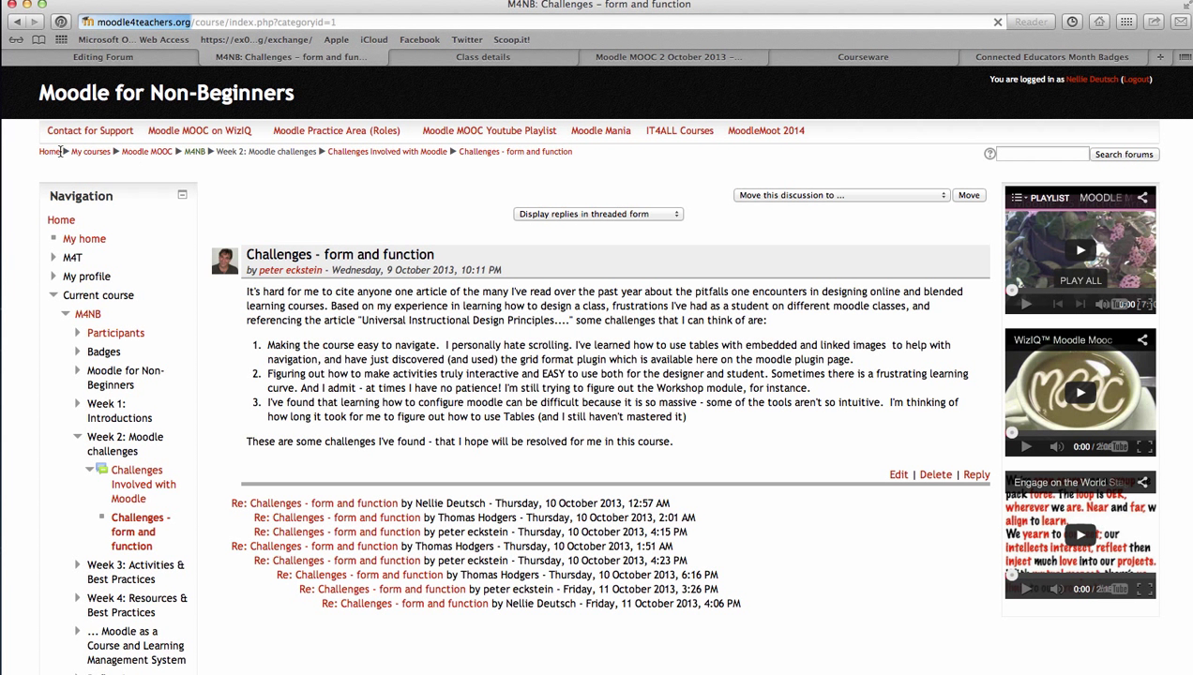
click(281, 26)
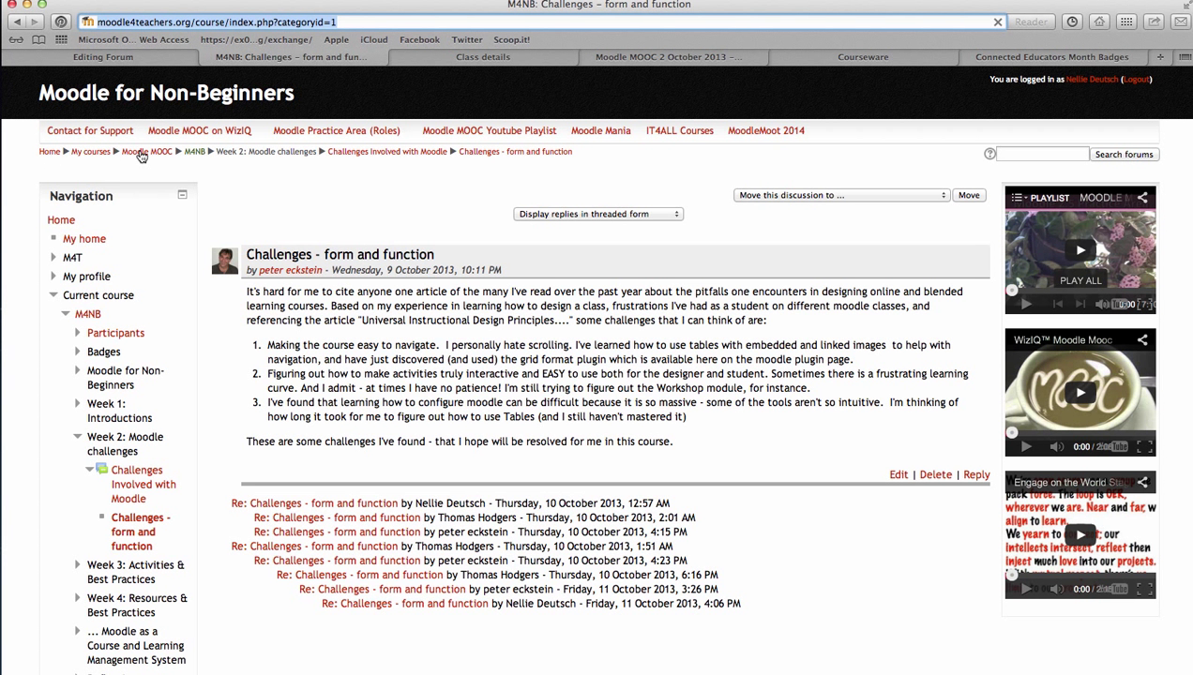
click(145, 156)
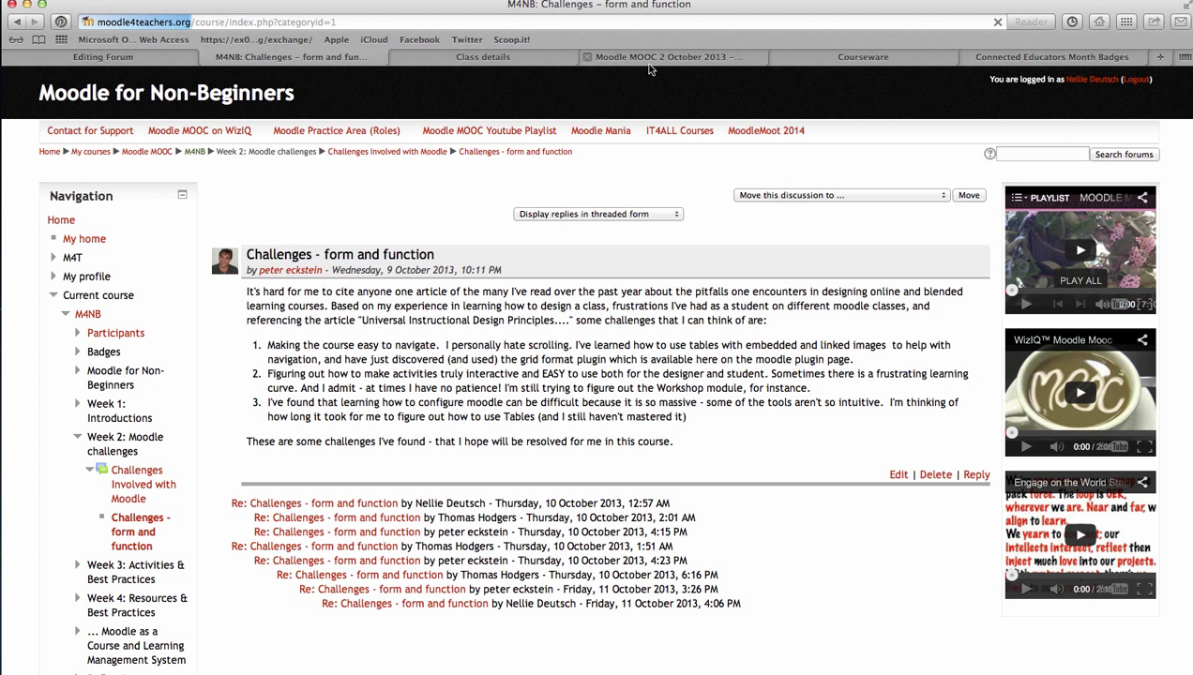
click(804, 60)
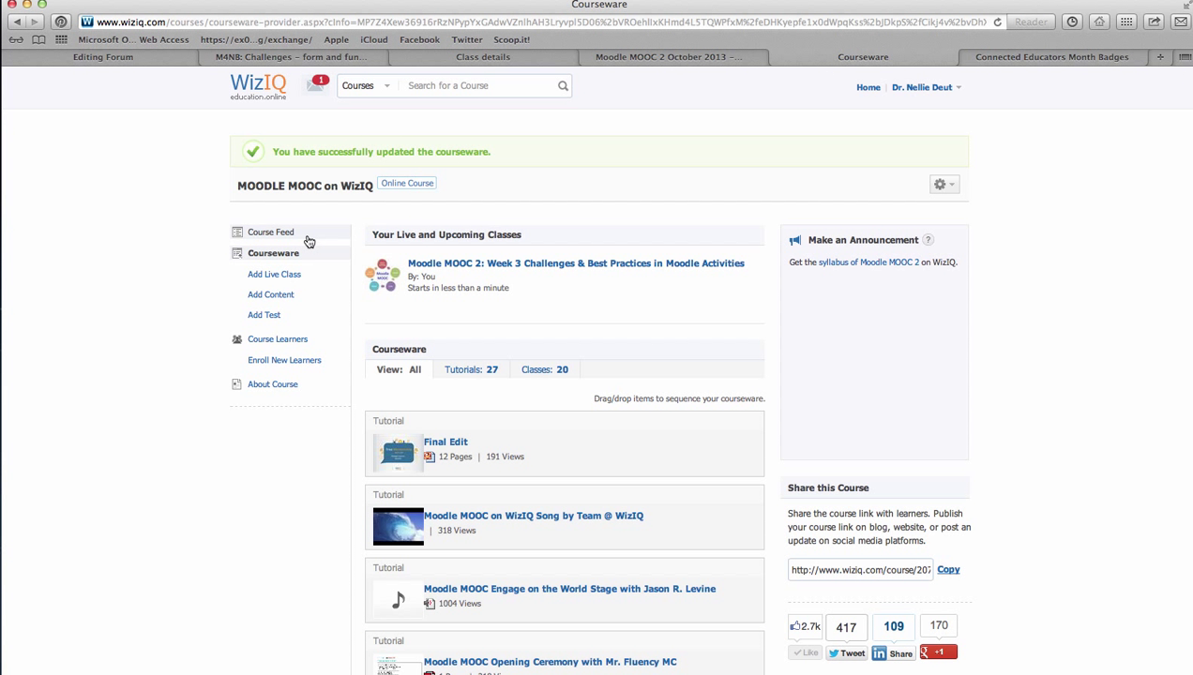
mouse_move(441, 268)
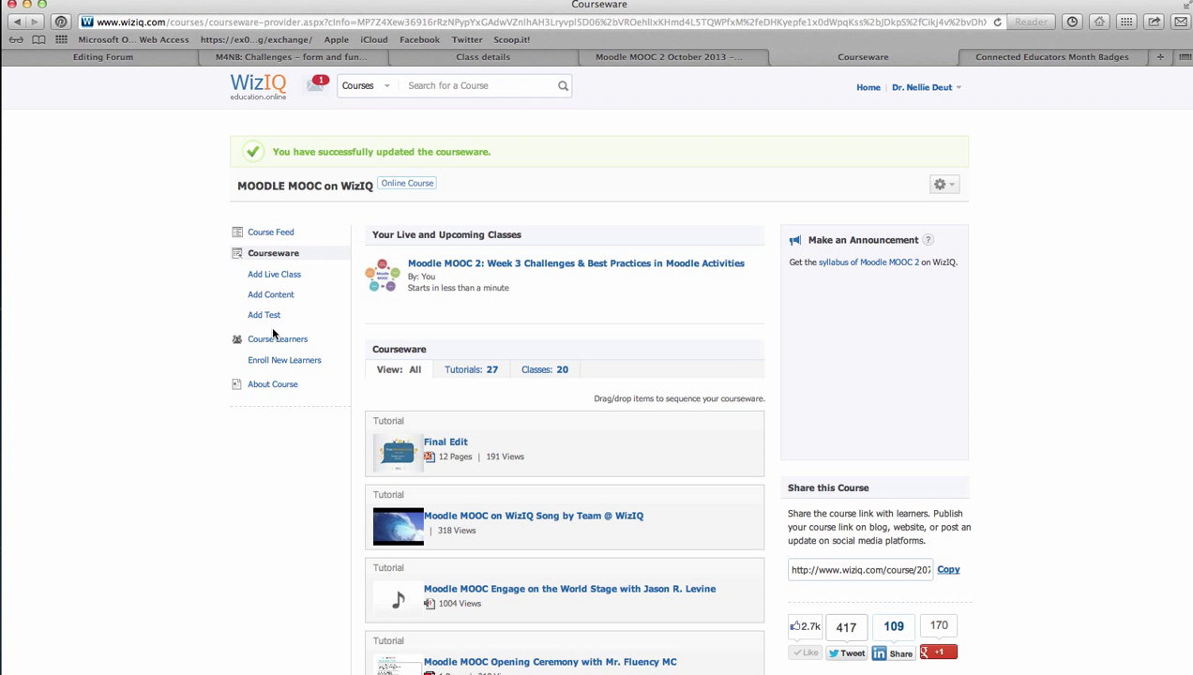
mouse_move(489, 244)
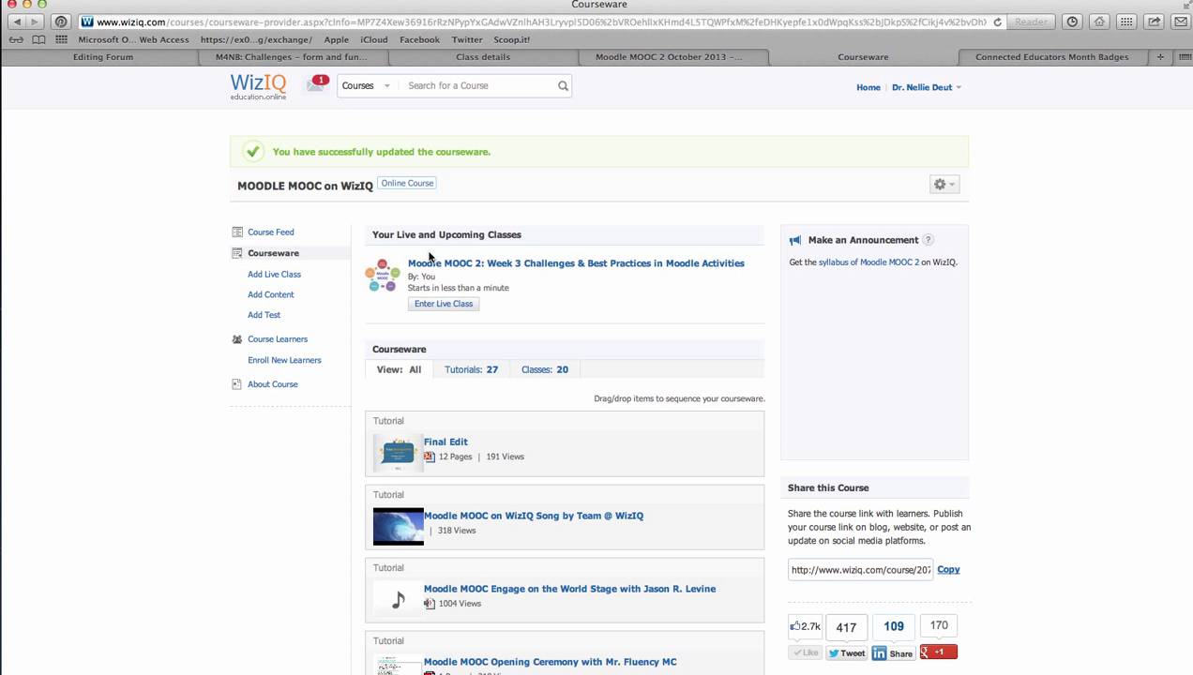
mouse_move(602, 276)
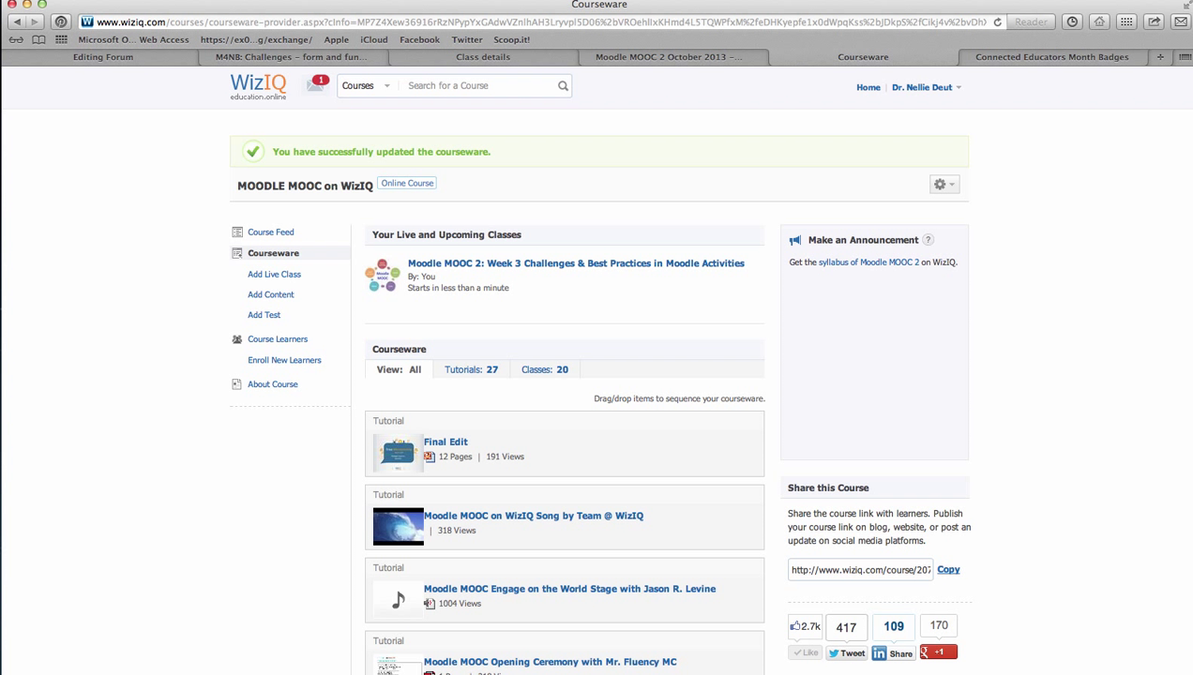
mouse_move(663, 267)
mouse_move(494, 267)
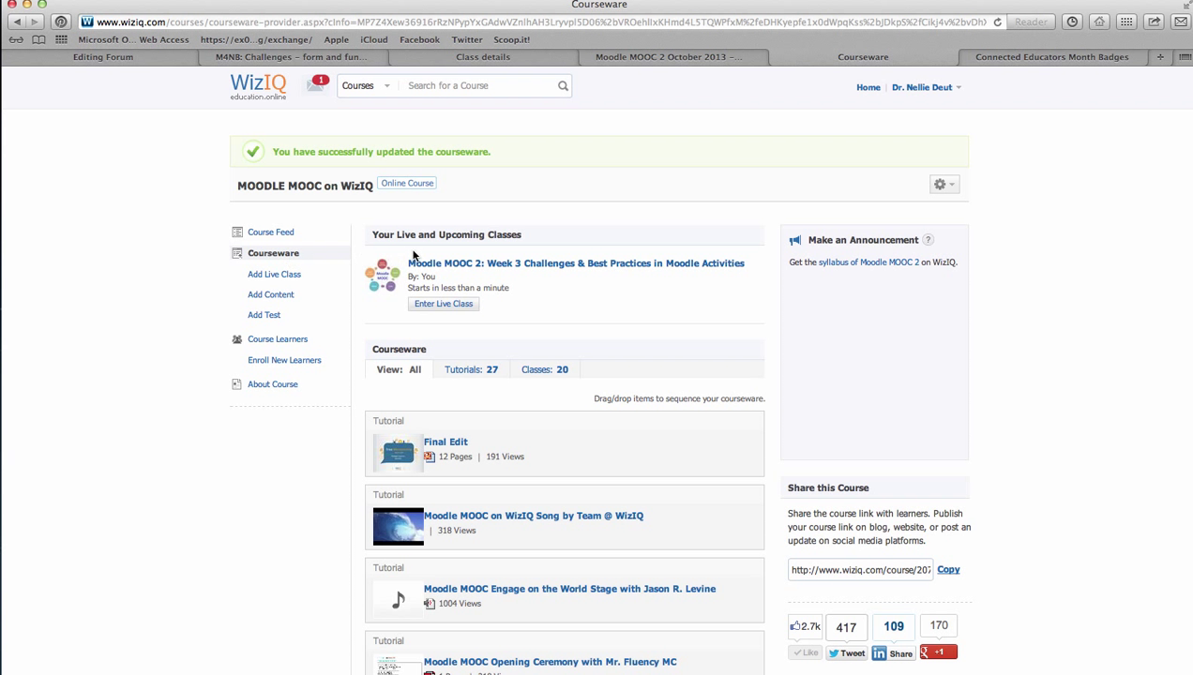
scroll(573, 213, down, 1)
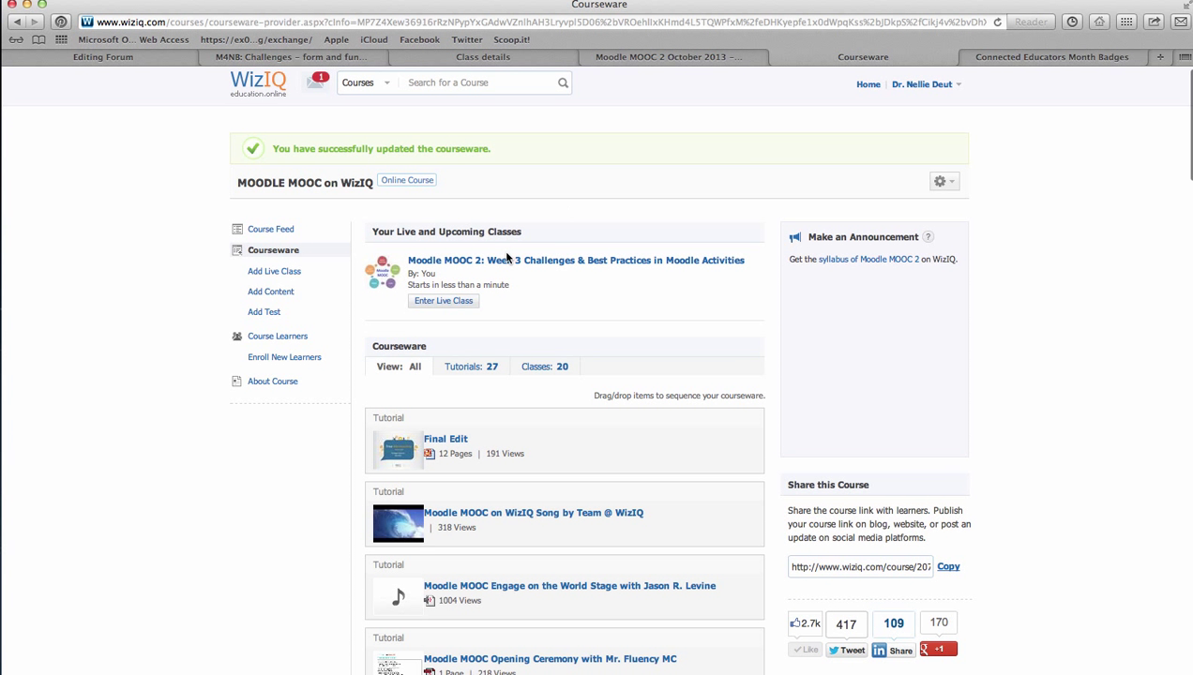
scroll(506, 253, down, 2)
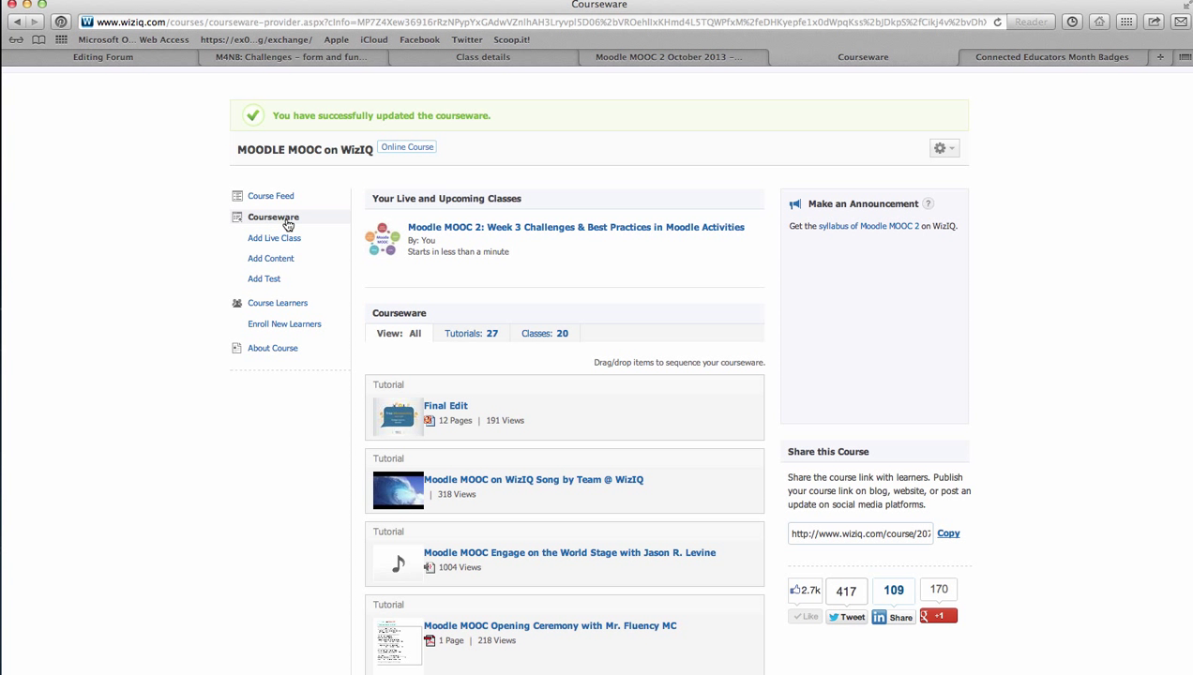
Scroll the MOODLE MOOC courseware and filter it to show only tutorials
scroll(497, 281, down, 1)
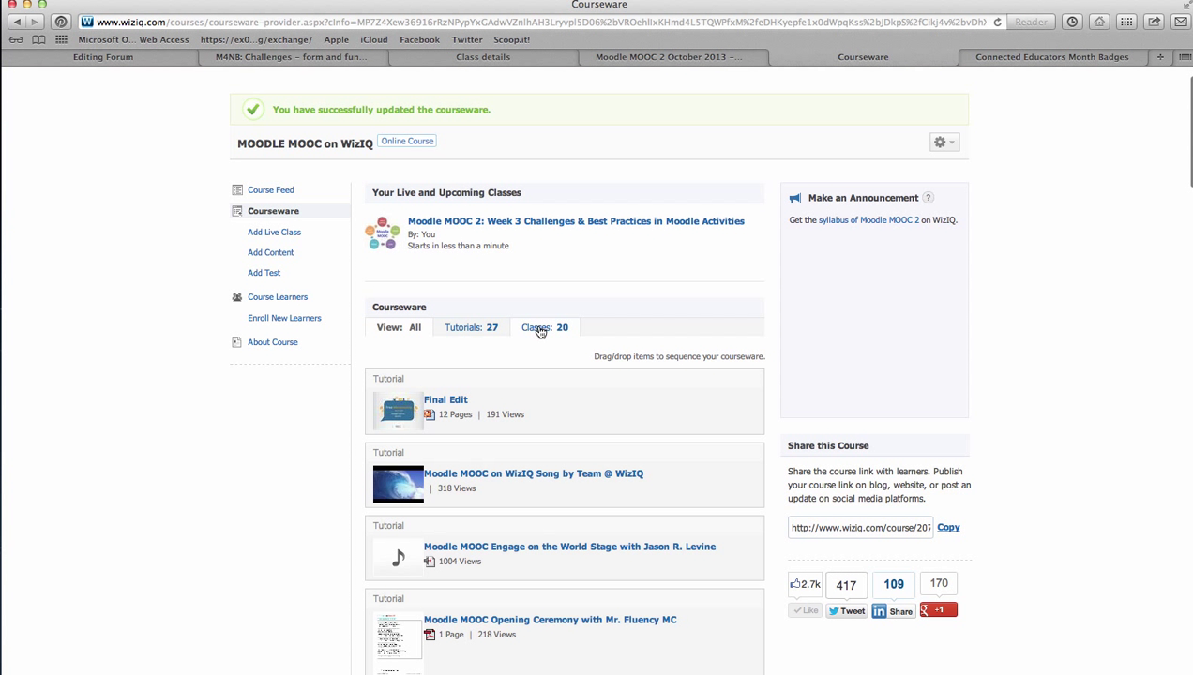
scroll(540, 332, down, 1)
scroll(540, 332, down, 3)
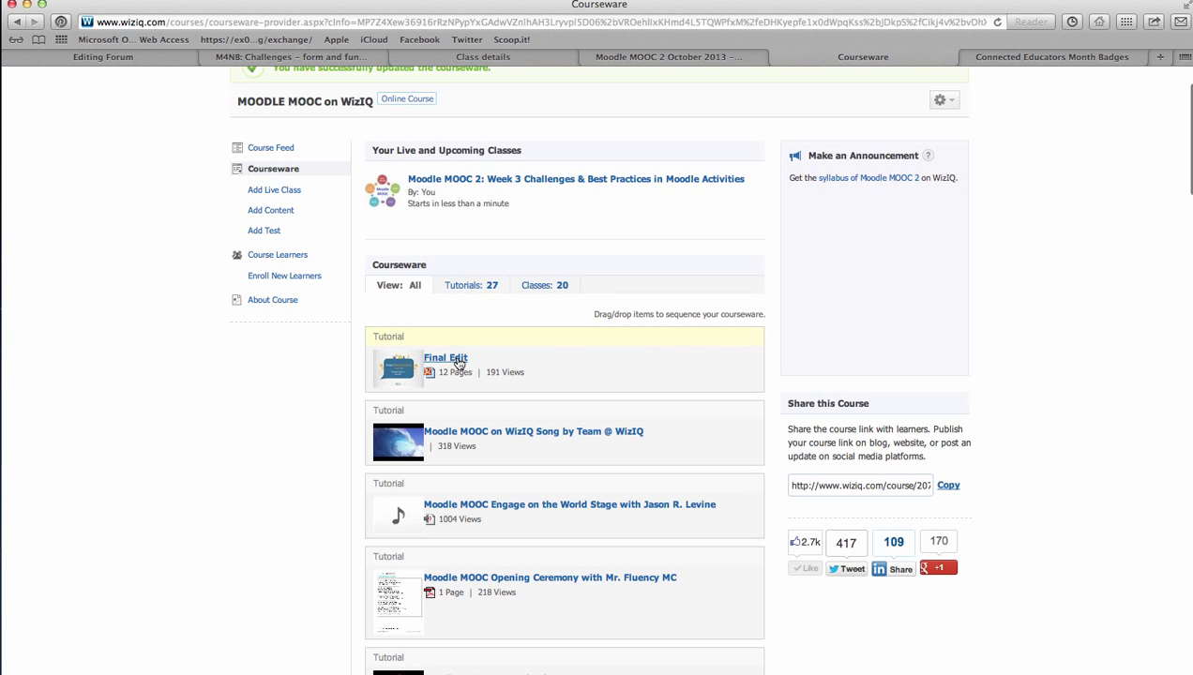
scroll(449, 373, down, 3)
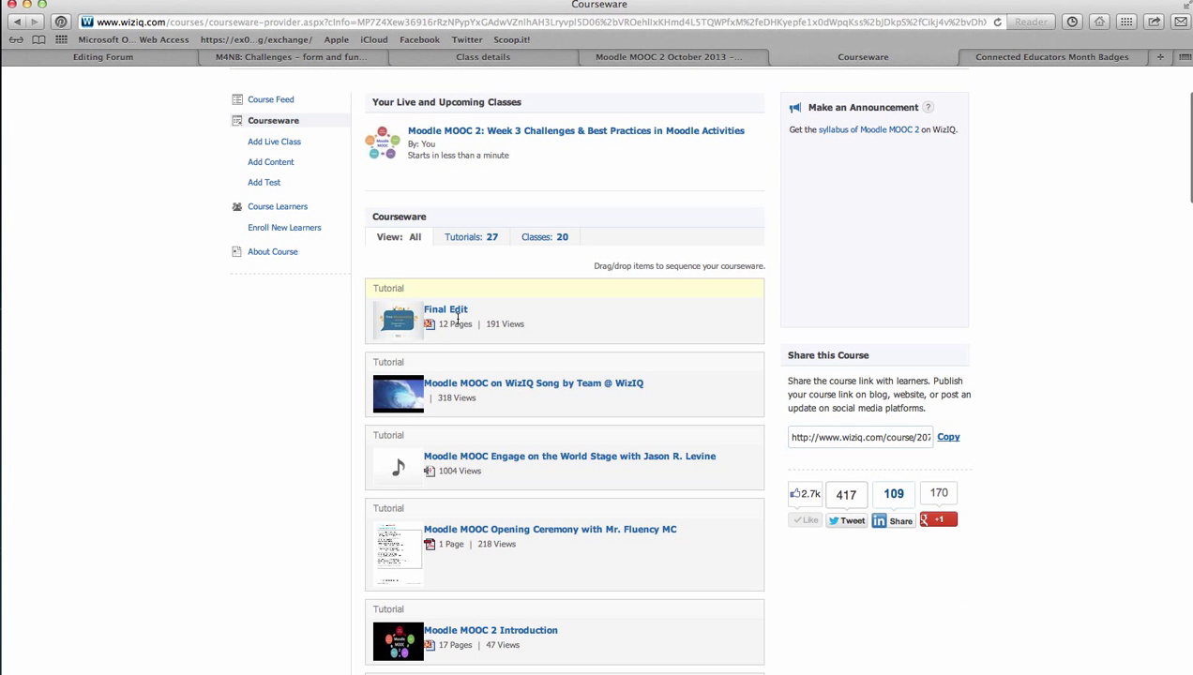
click(453, 238)
Browse the 27 tutorials, then narrow the courseware to the 19 classes
scroll(463, 236, down, 2)
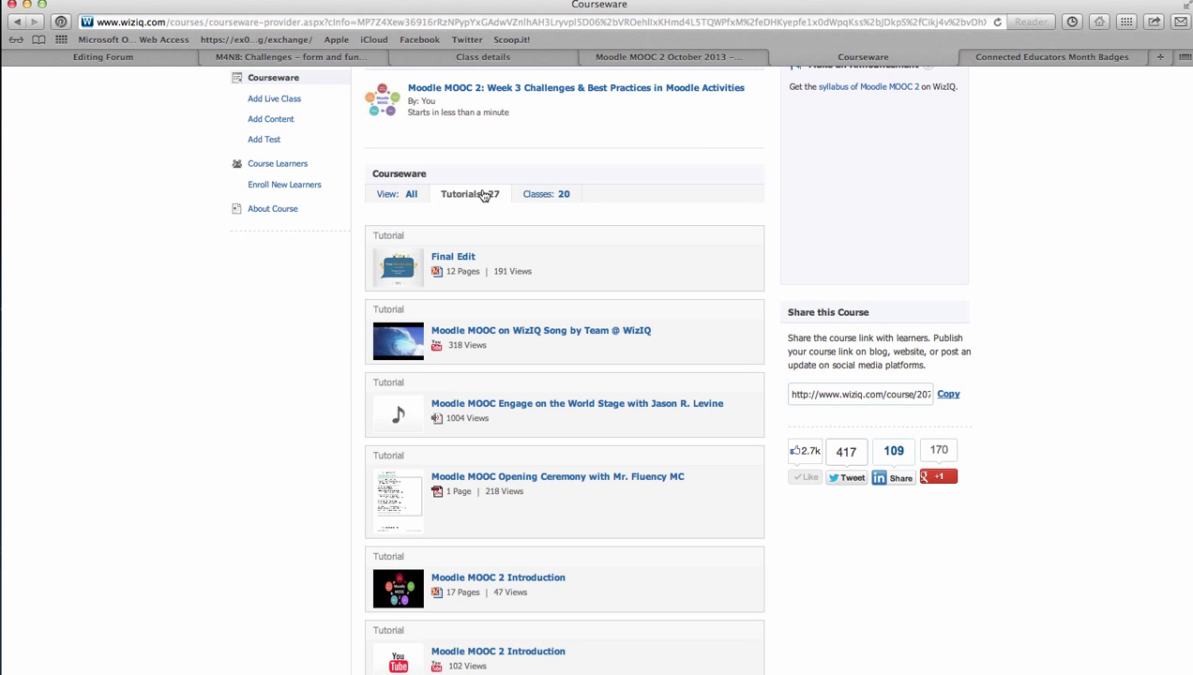
scroll(440, 337, down, 10)
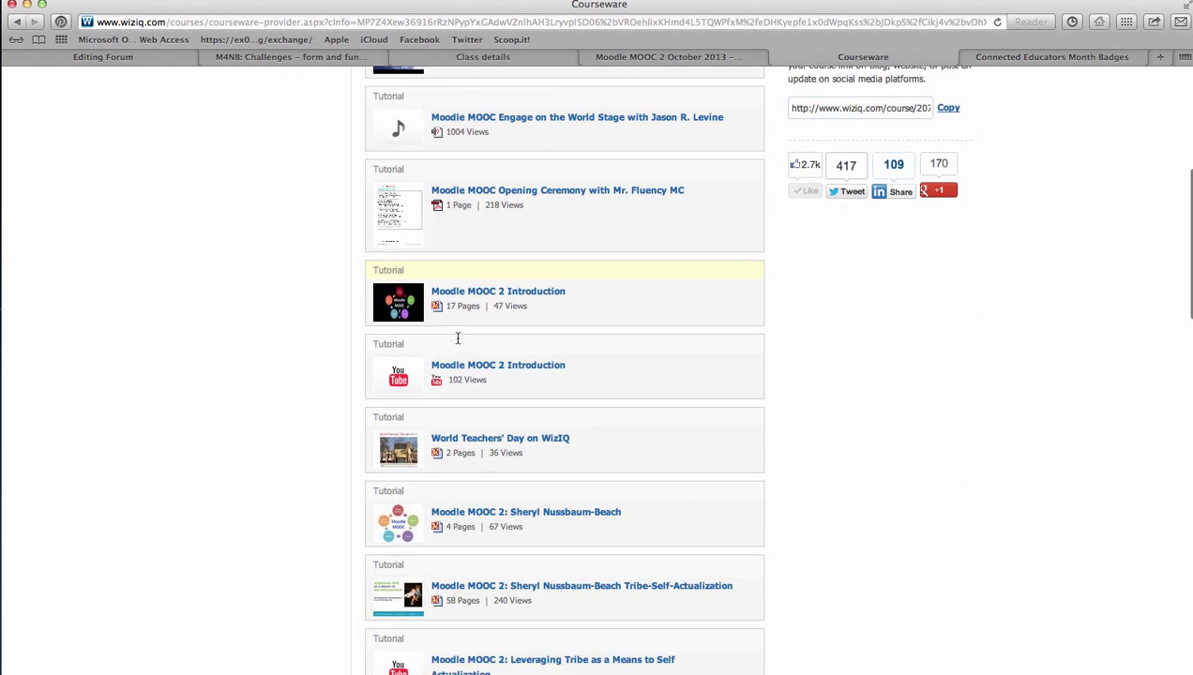
scroll(458, 342, down, 6)
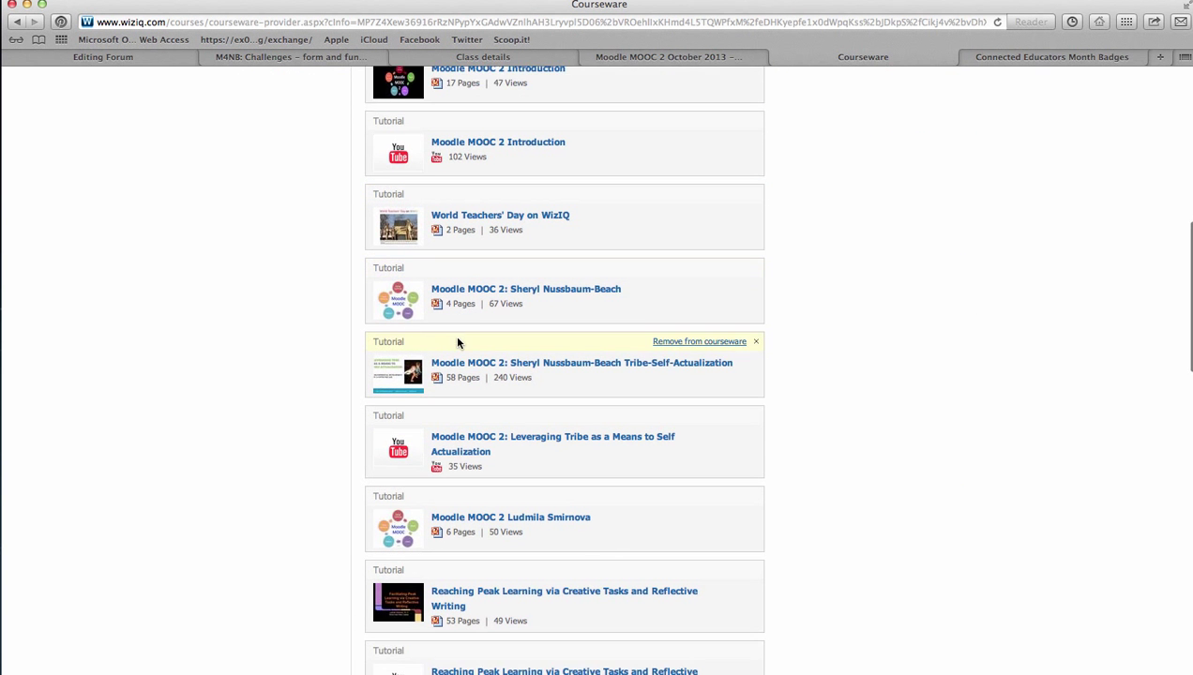
scroll(457, 342, down, 7)
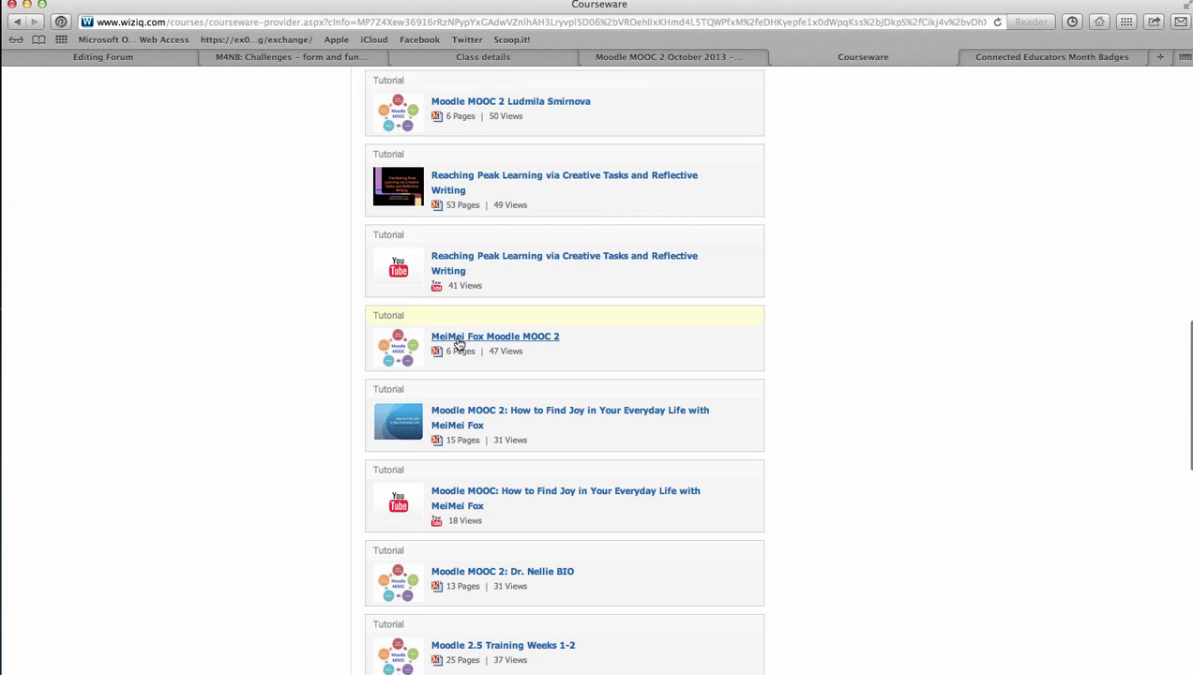
scroll(540, 390, up, 20)
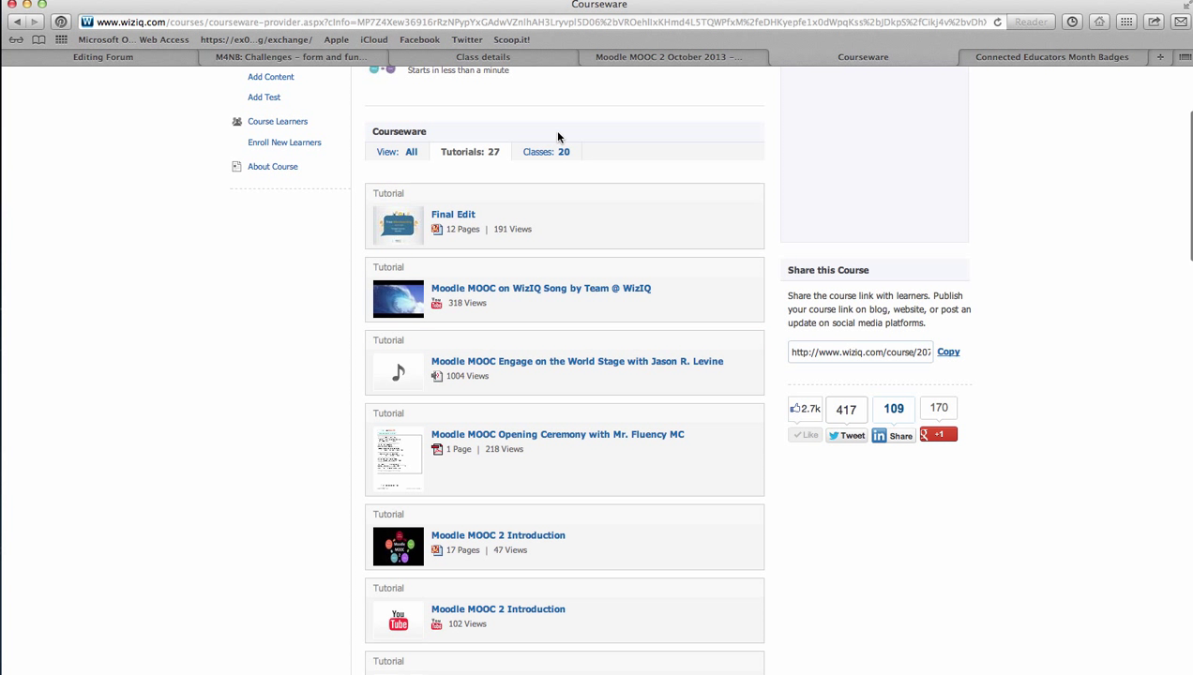
click(544, 155)
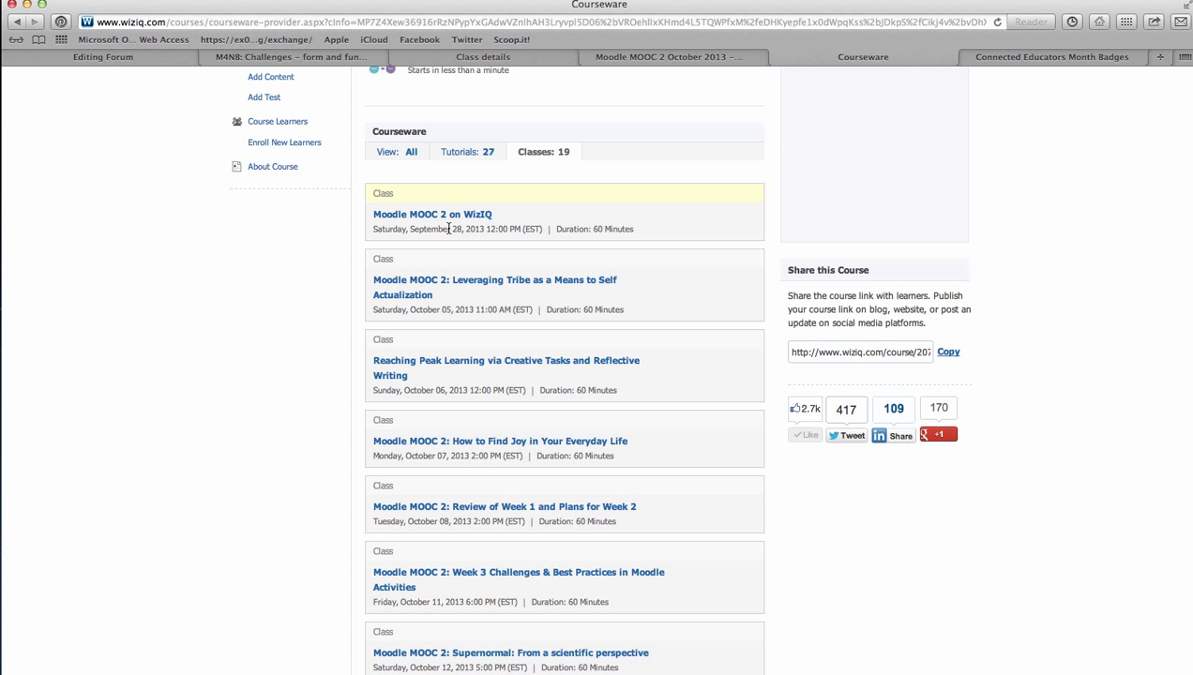
Scroll through the dated class list in the MOODLE MOOC courseware
scroll(469, 241, down, 2)
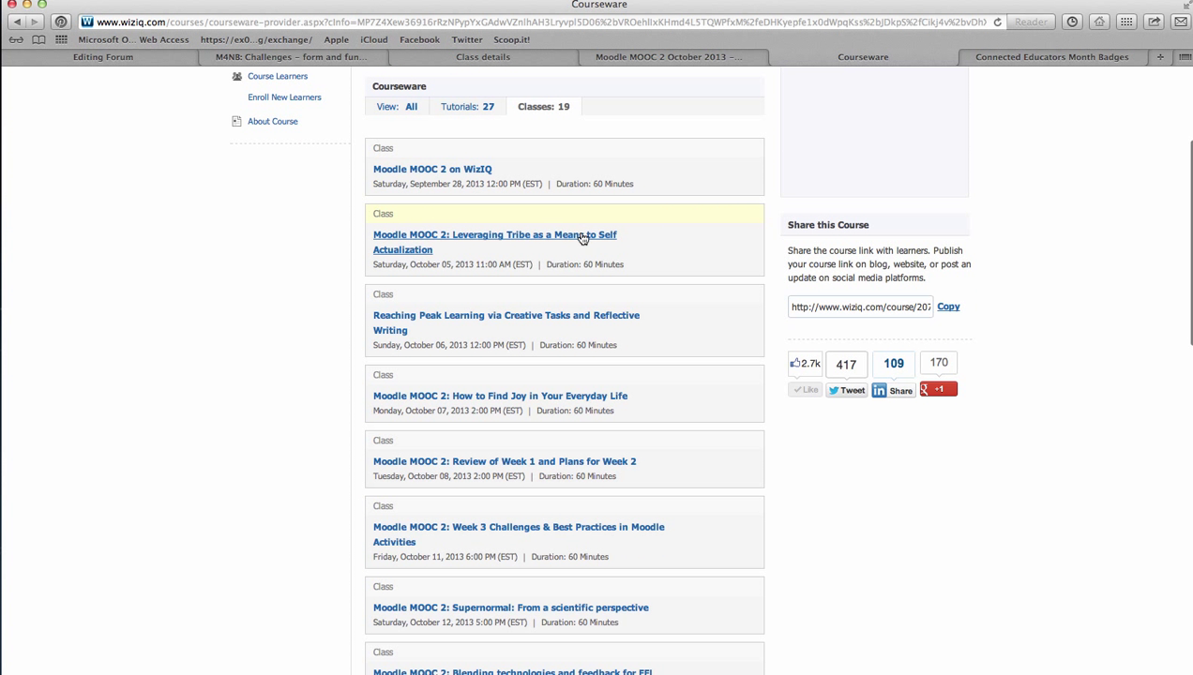
mouse_move(756, 221)
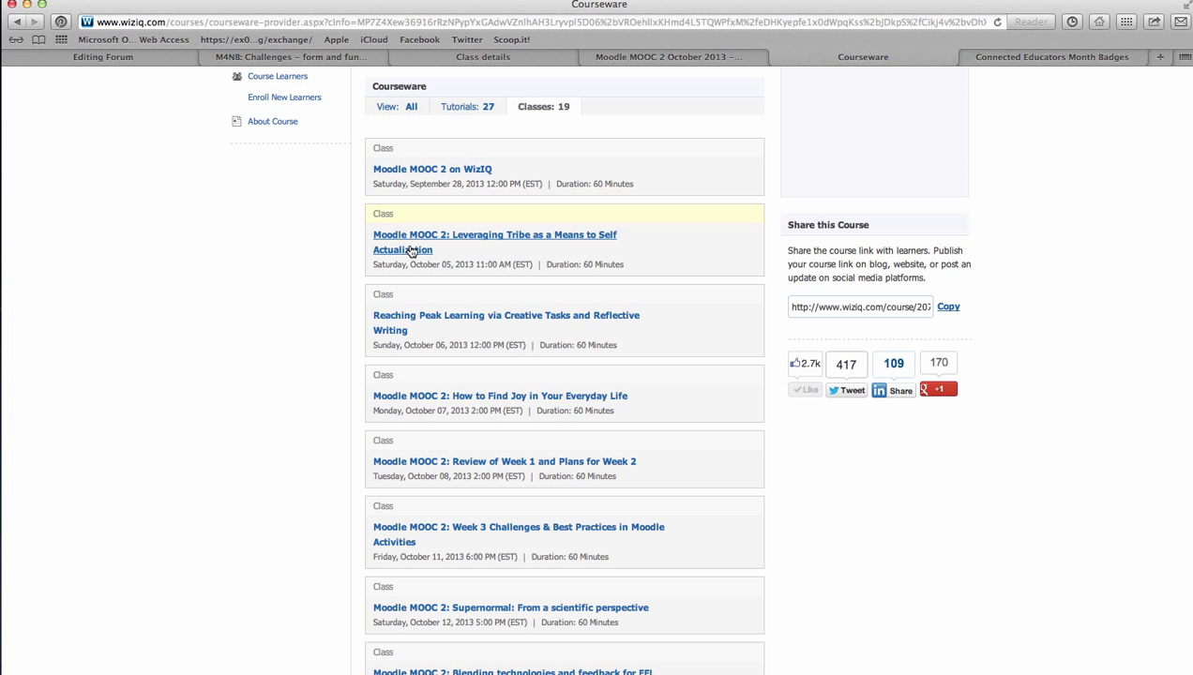
scroll(441, 258, down, 1)
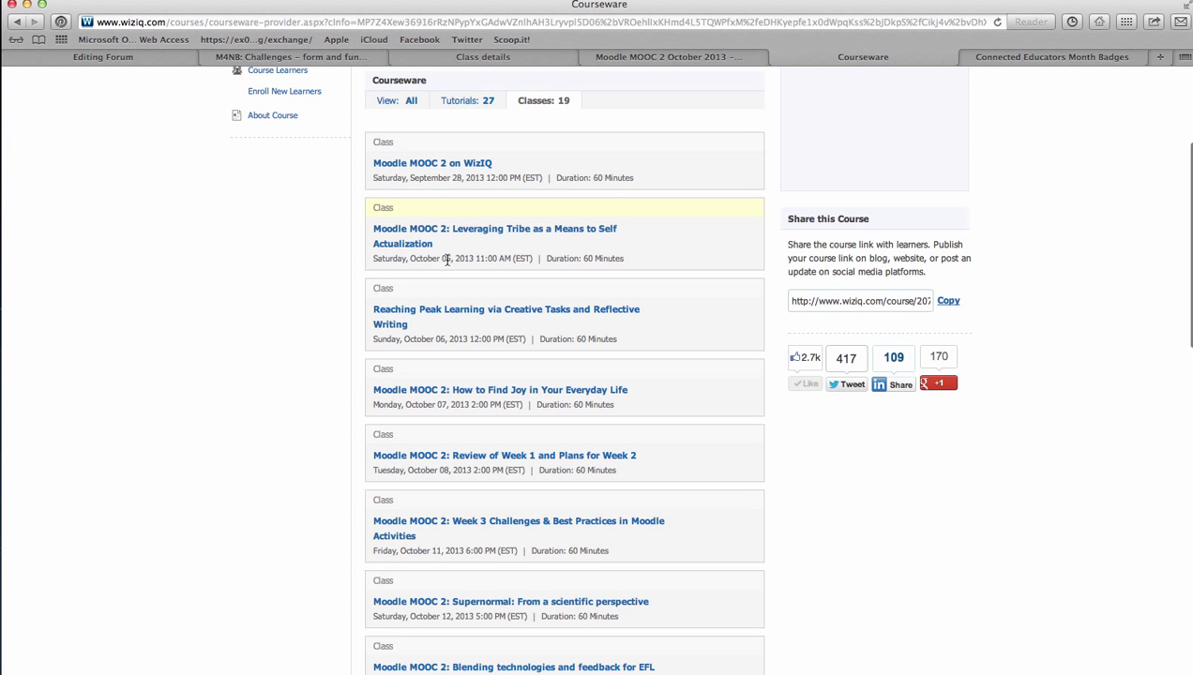
scroll(446, 259, down, 2)
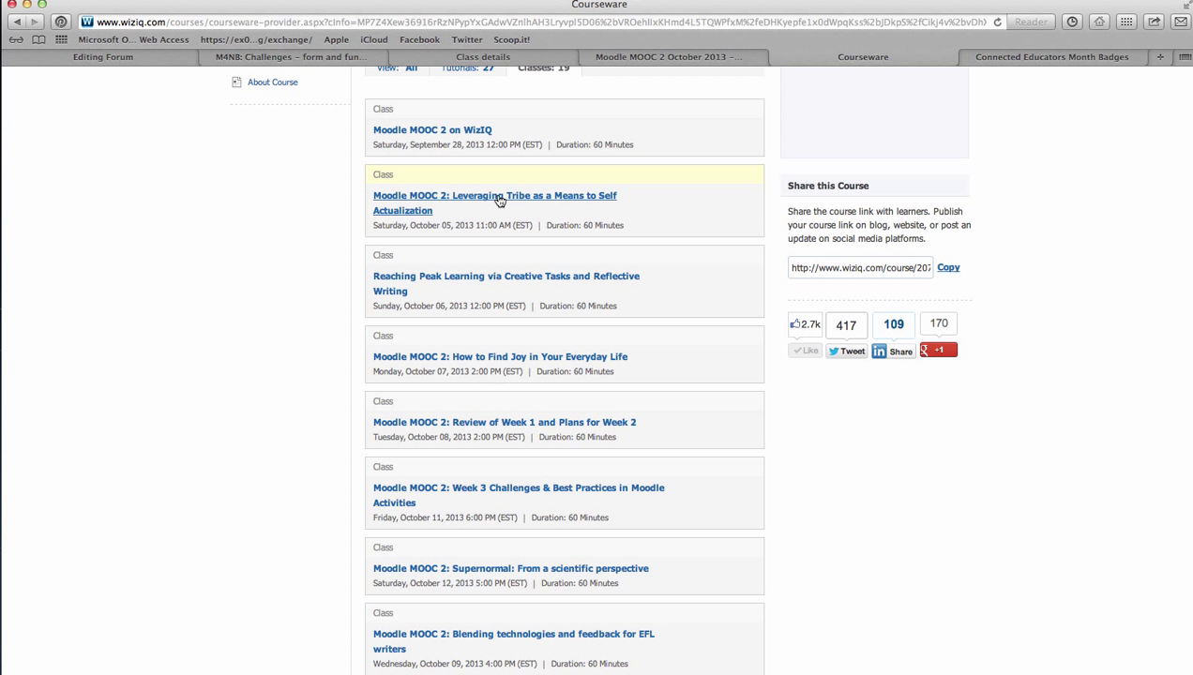
scroll(451, 198, down, 2)
scroll(451, 198, down, 2)
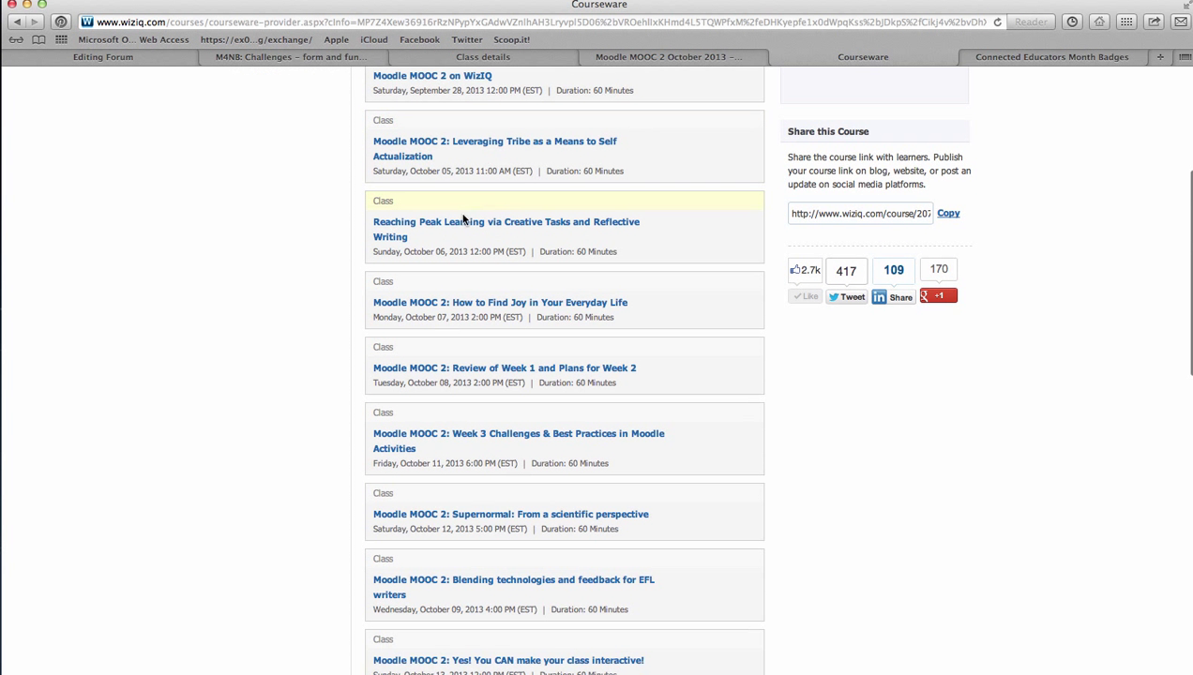
scroll(528, 227, down, 2)
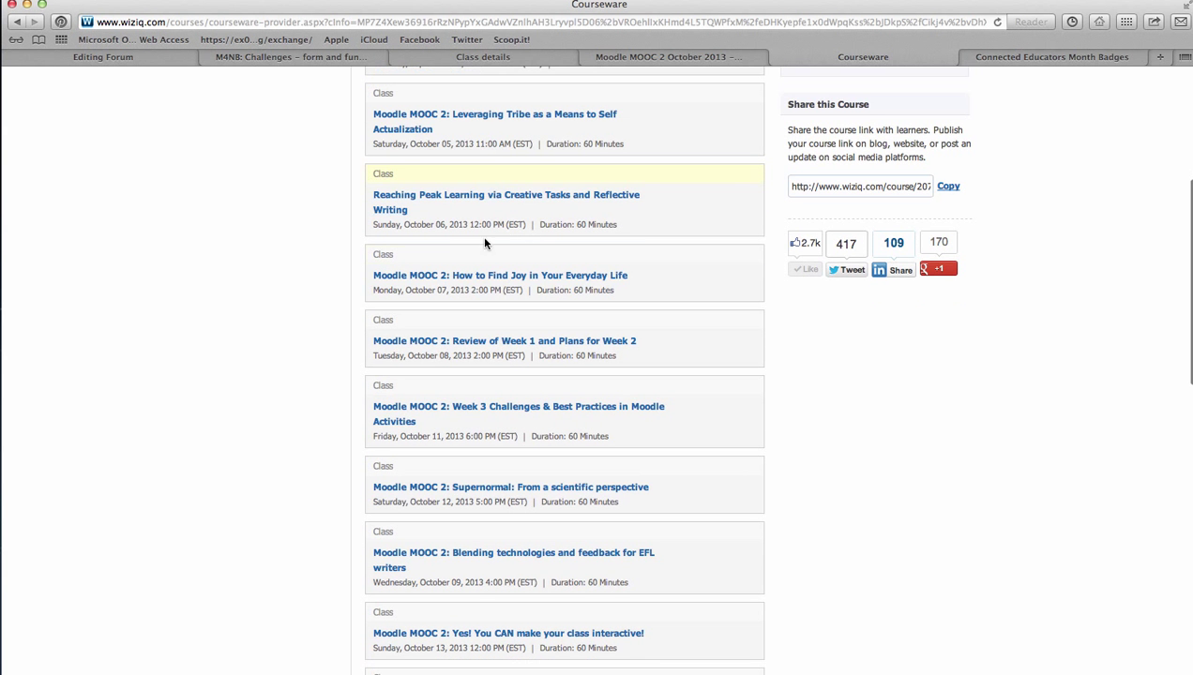
scroll(468, 280, down, 4)
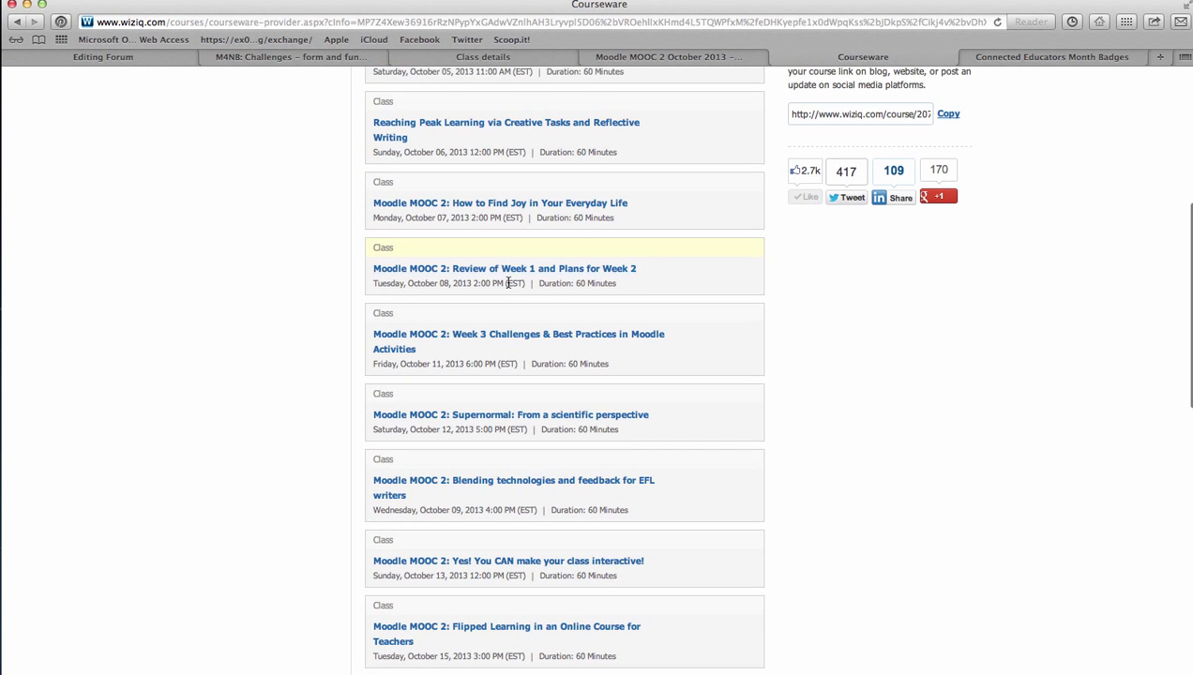
scroll(506, 286, down, 2)
scroll(521, 319, down, 6)
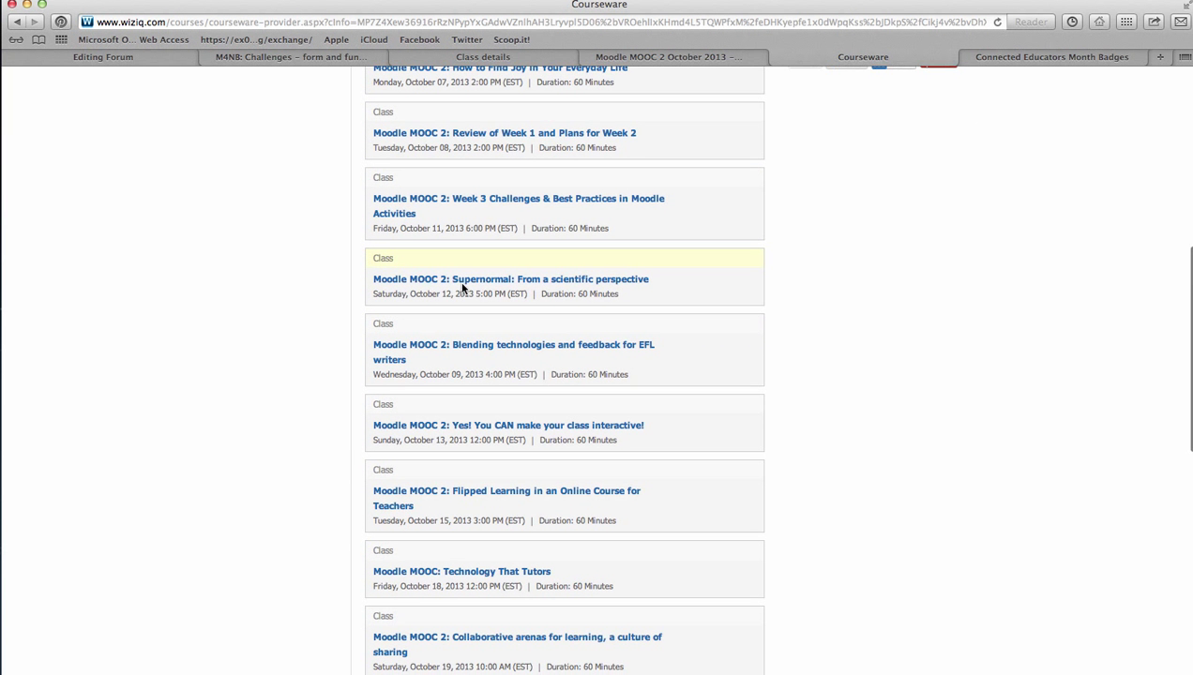
scroll(487, 286, down, 1)
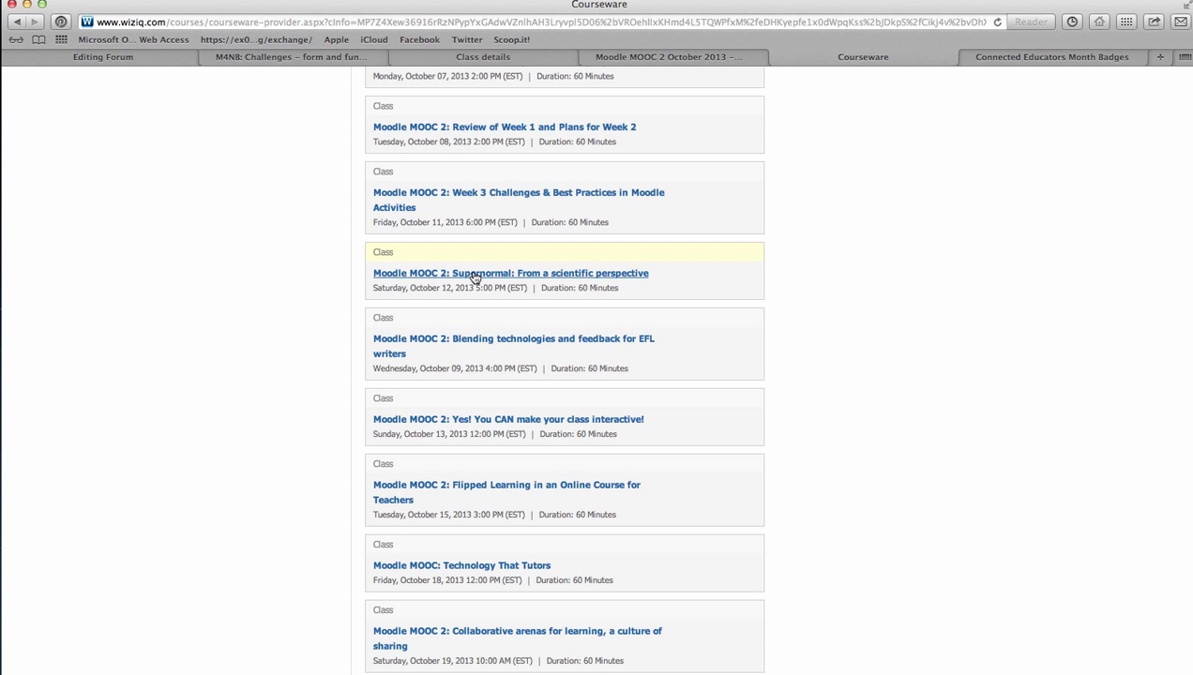
scroll(497, 274, down, 1)
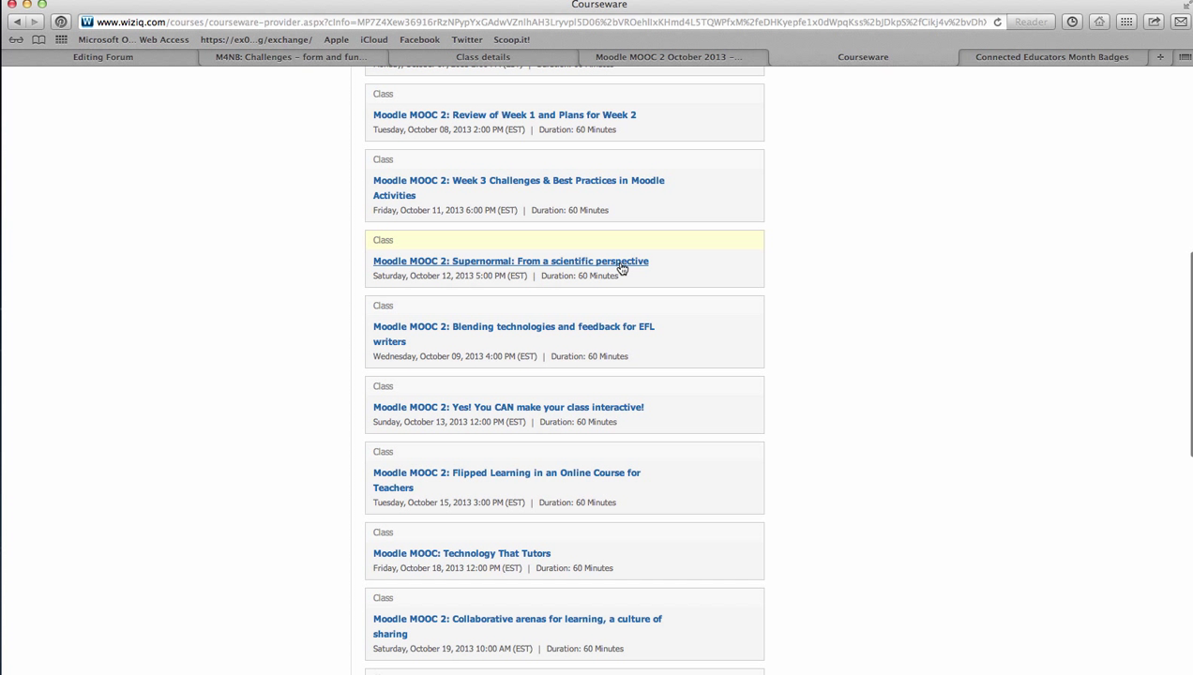
Finish browsing the classes and open the MOODLE MOOC on WizIQ Course Feed
scroll(620, 268, down, 1)
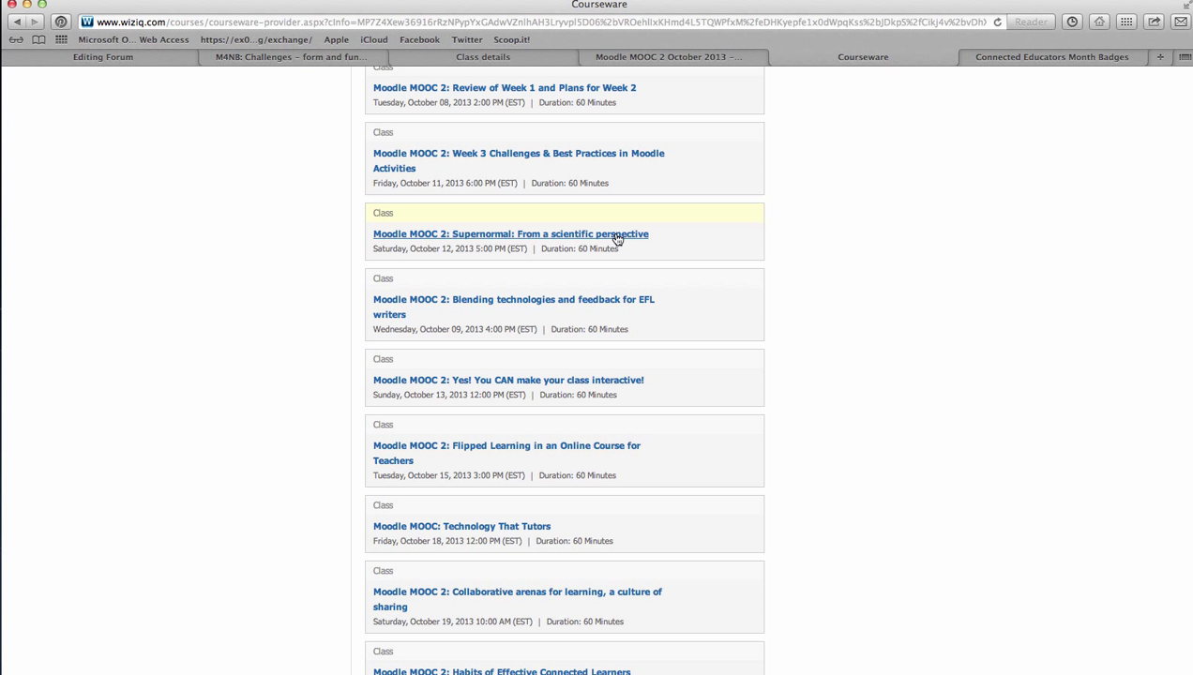
scroll(617, 239, down, 1)
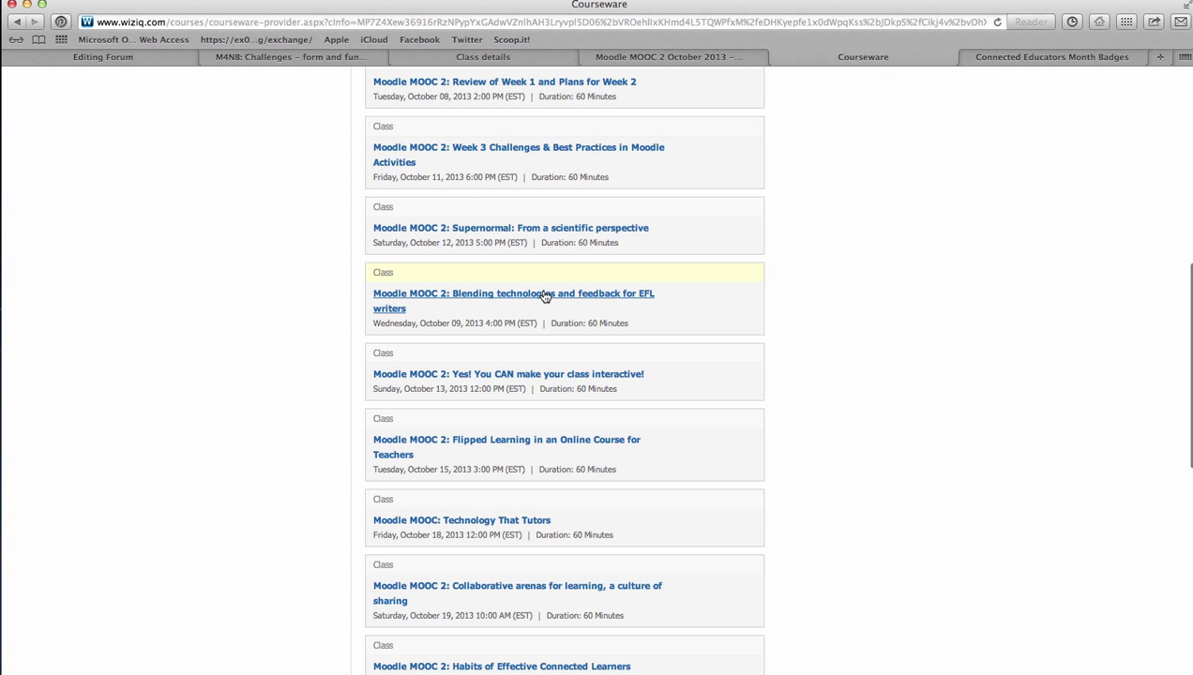
scroll(535, 295, down, 1)
scroll(671, 292, down, 1)
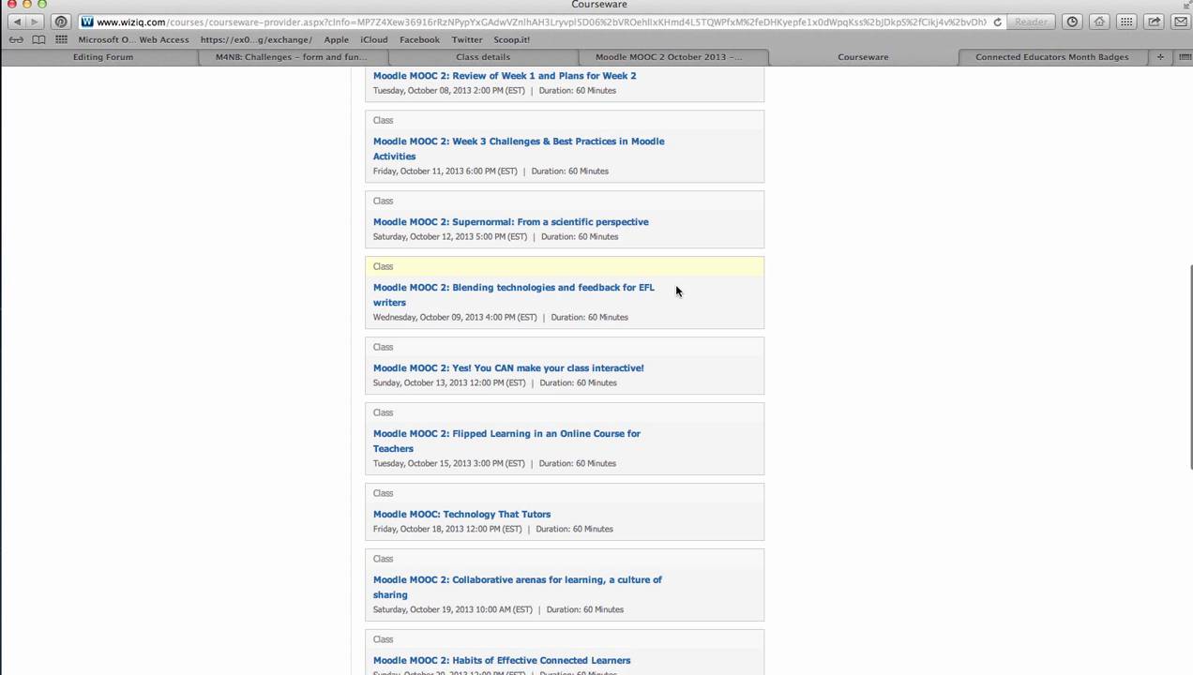
scroll(675, 291, down, 2)
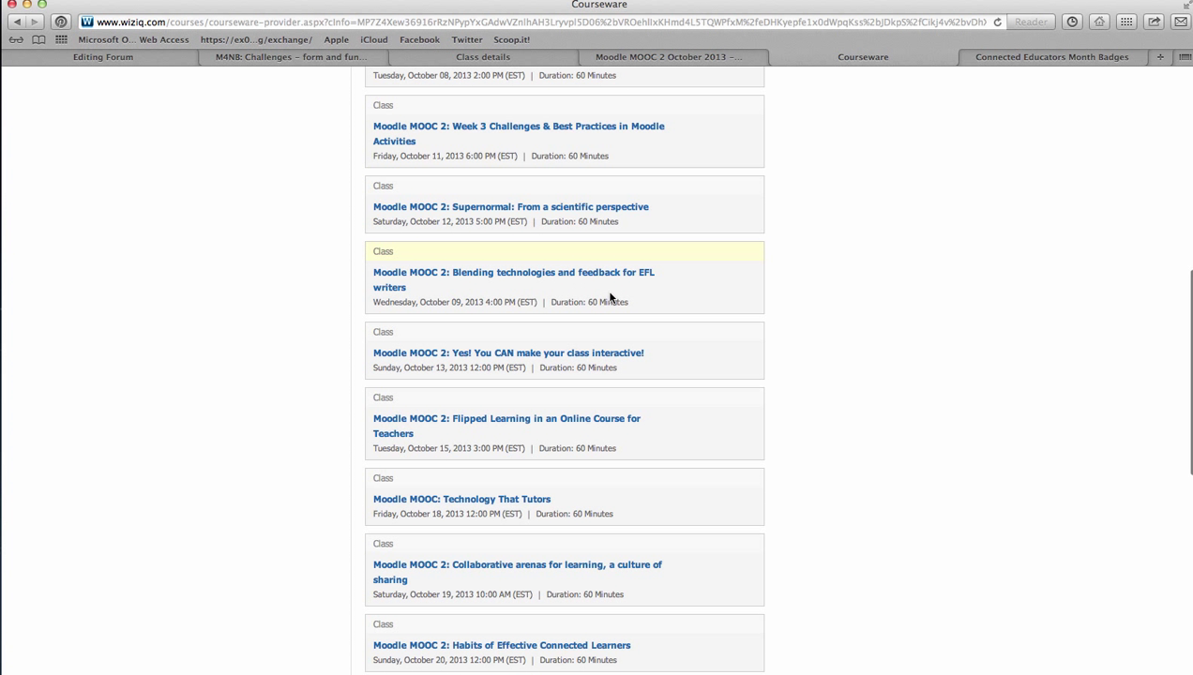
scroll(662, 281, down, 1)
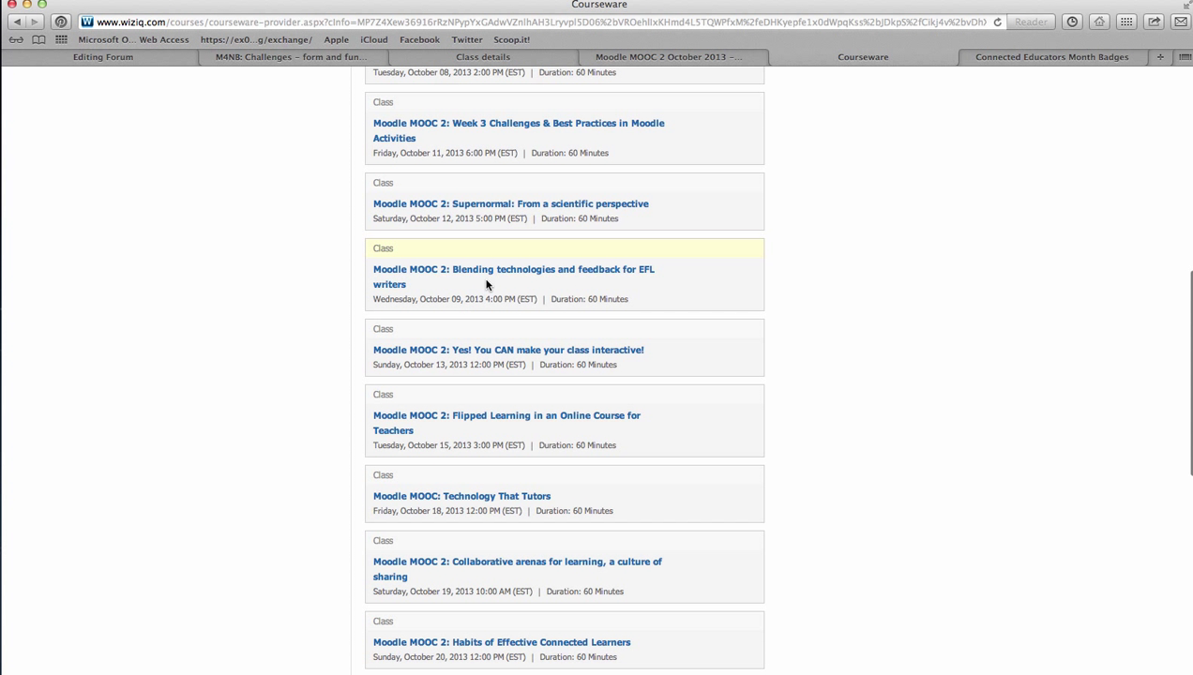
scroll(484, 286, down, 2)
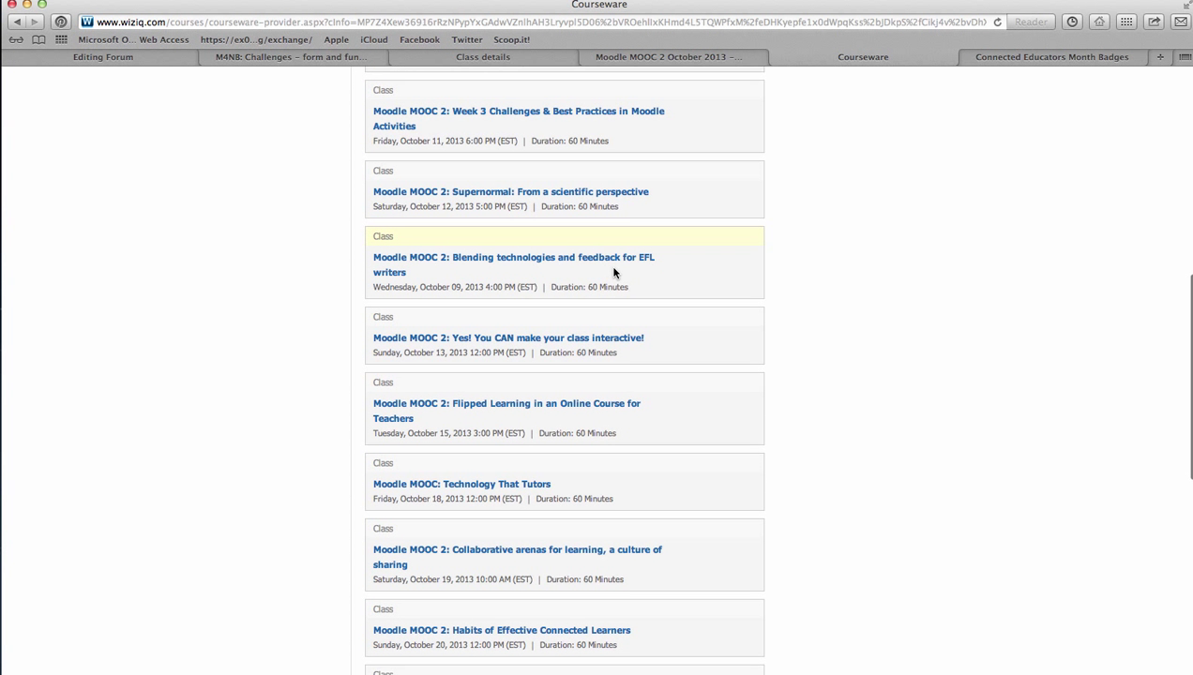
scroll(469, 289, down, 3)
scroll(469, 290, down, 4)
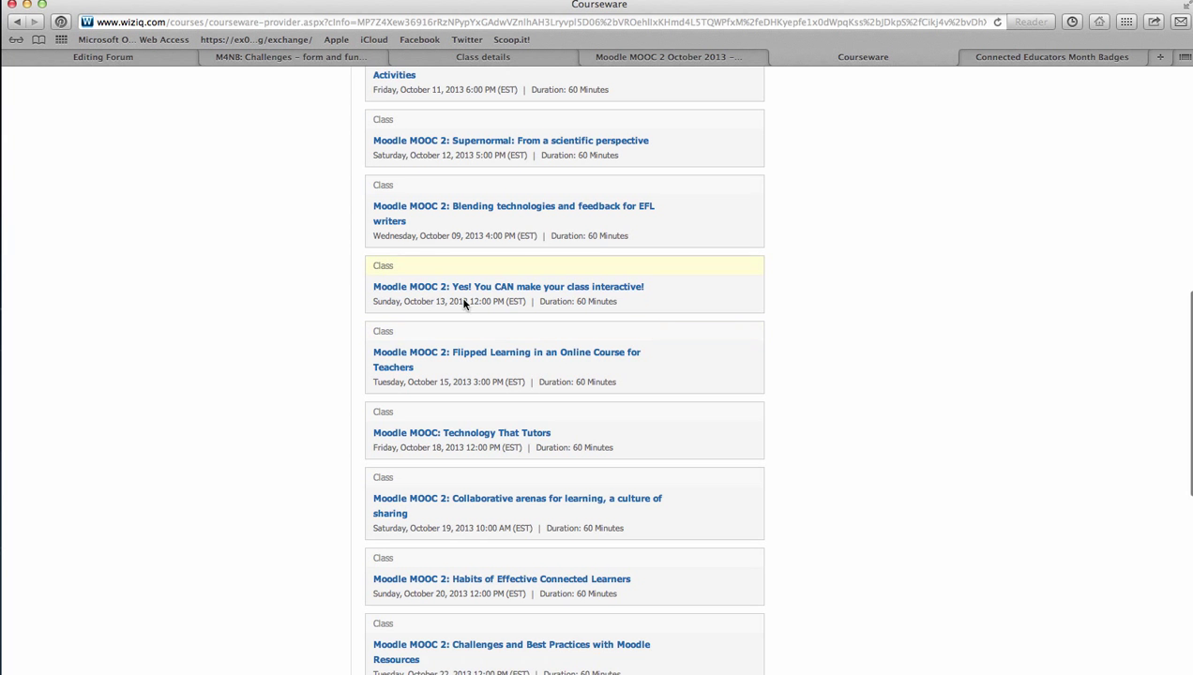
scroll(472, 316, down, 10)
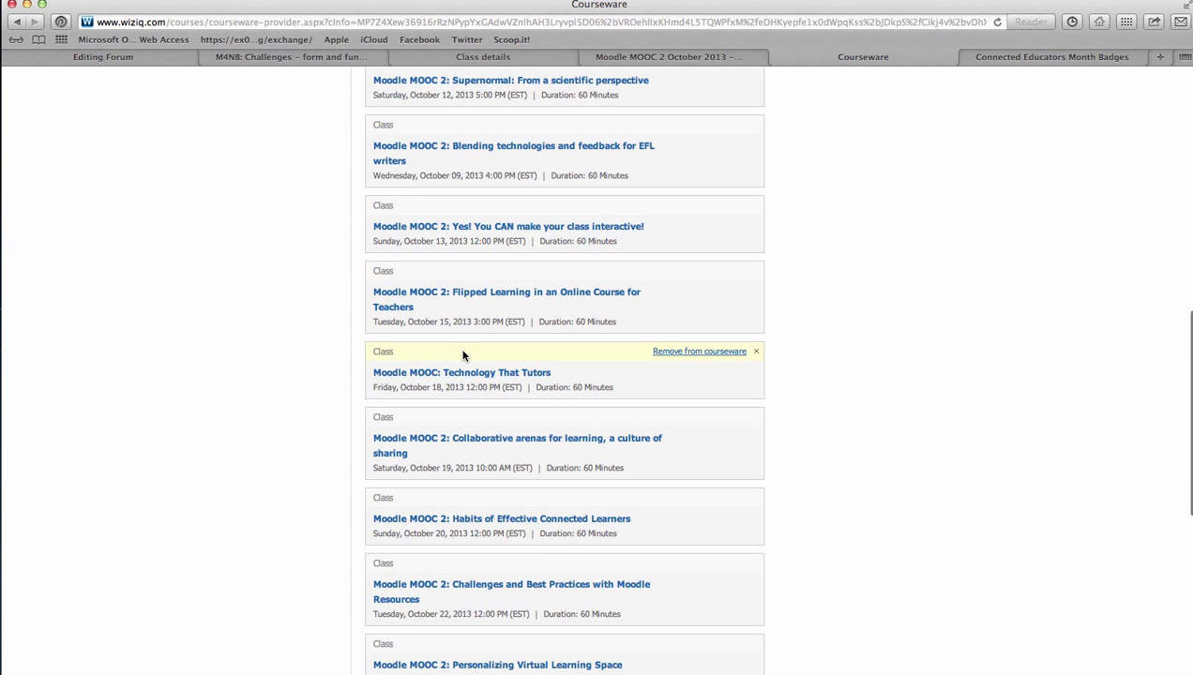
scroll(461, 362, down, 20)
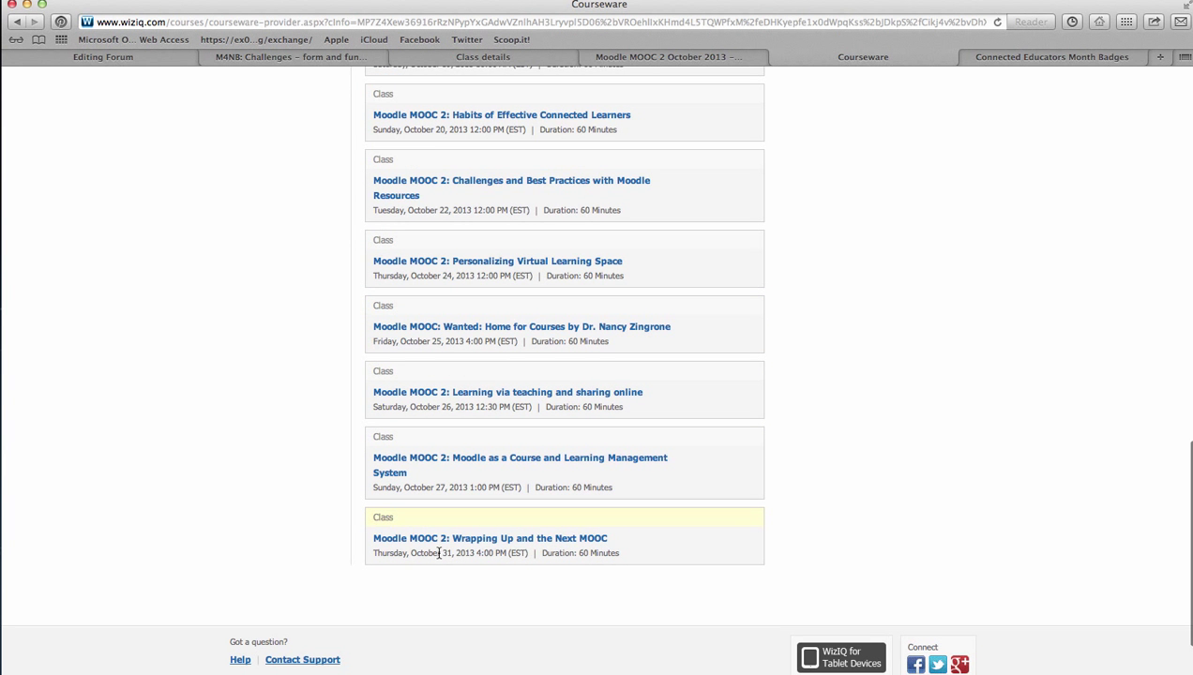
scroll(600, 492, up, 20)
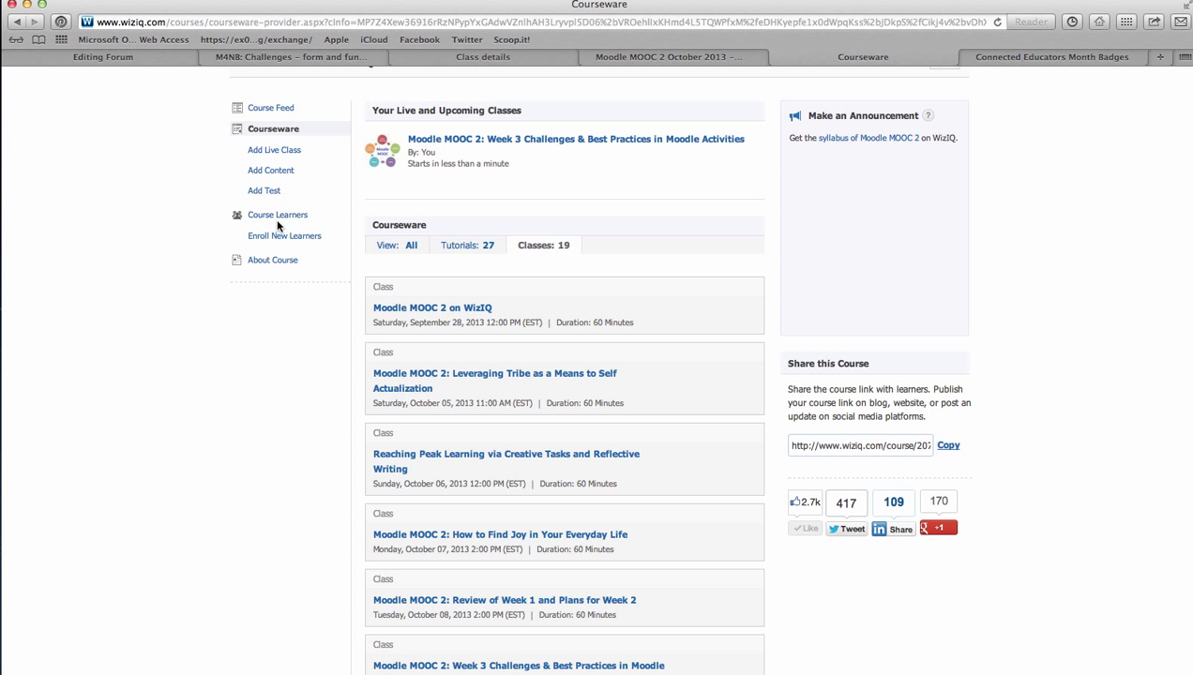
click(272, 109)
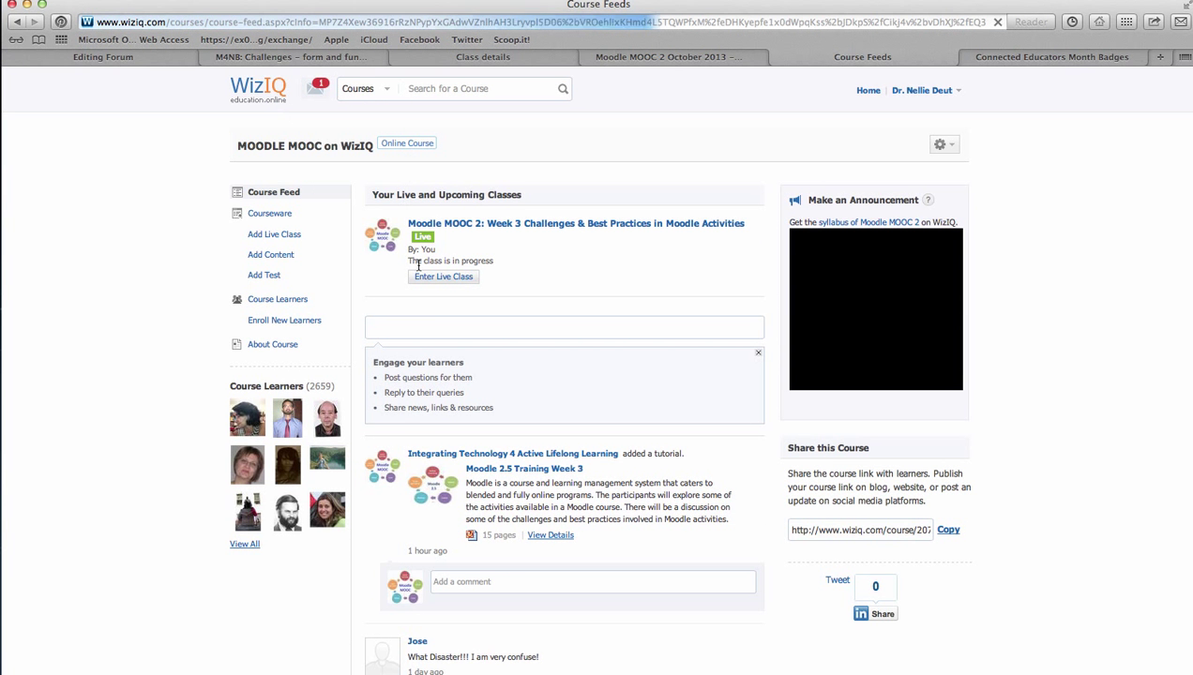
scroll(474, 309, down, 1)
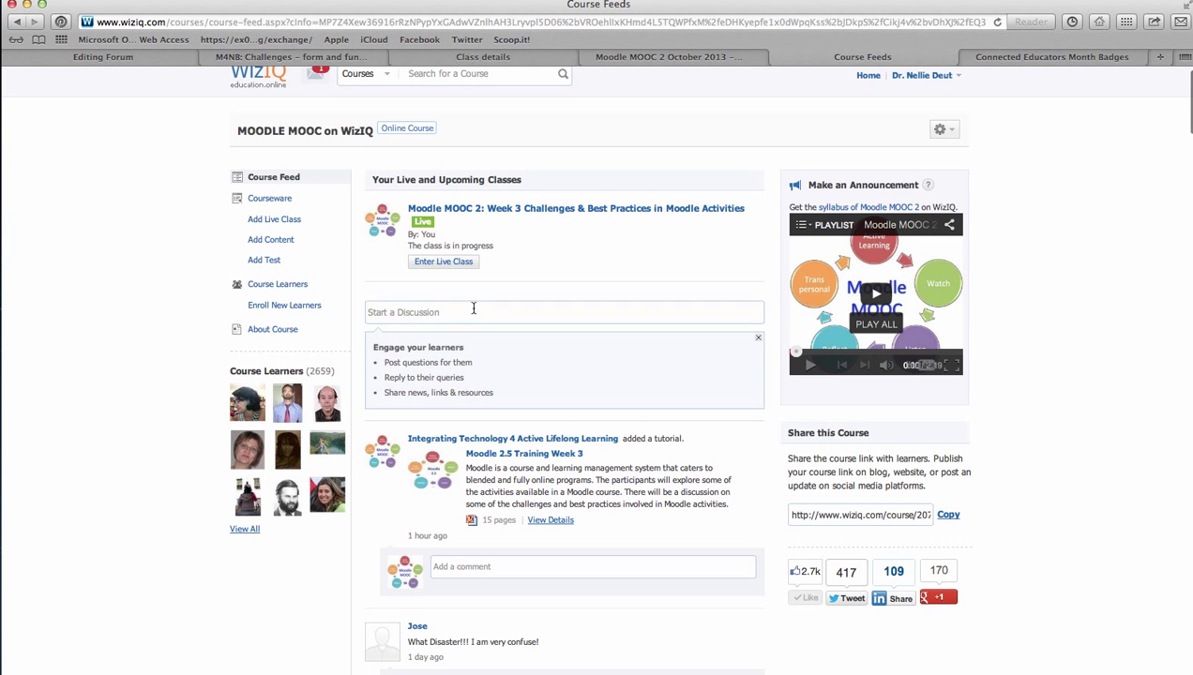
click(412, 309)
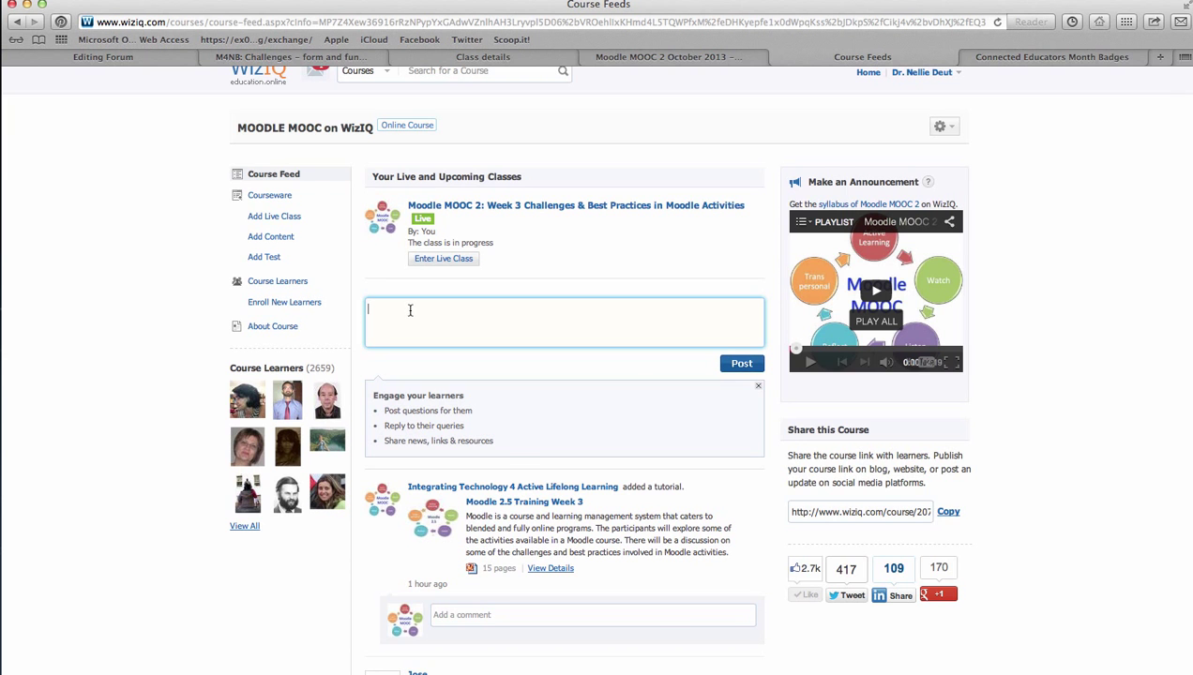
scroll(413, 314, down, 8)
scroll(476, 277, down, 5)
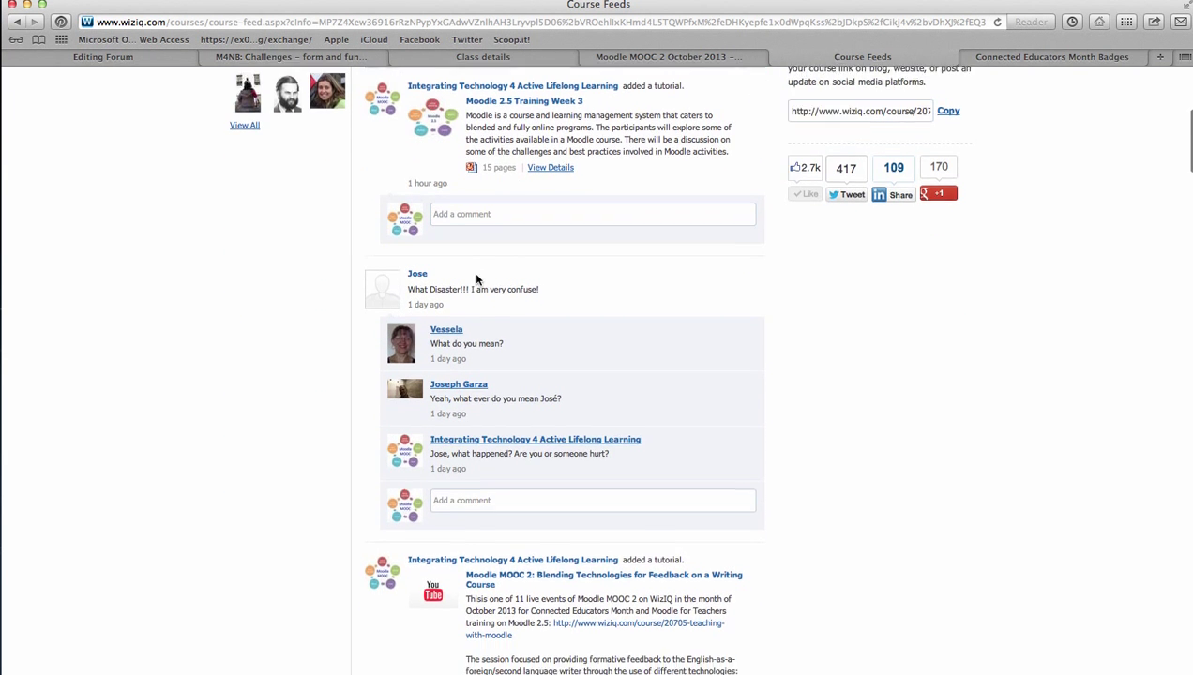
scroll(481, 377, down, 2)
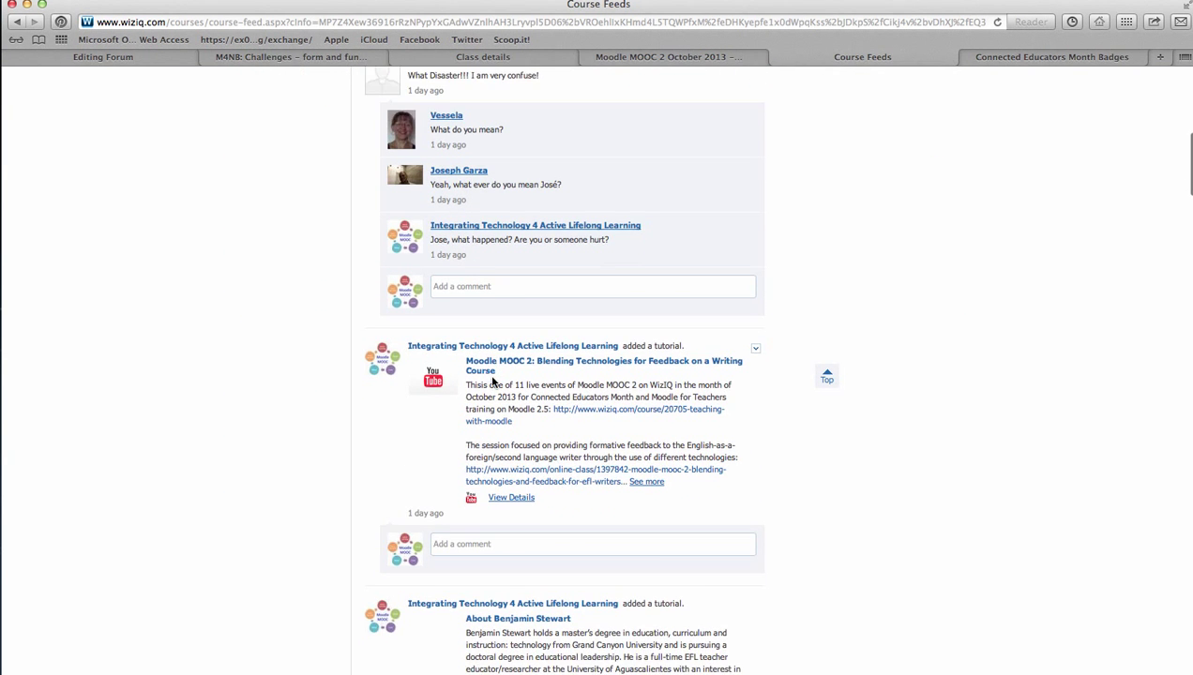
scroll(554, 331, down, 6)
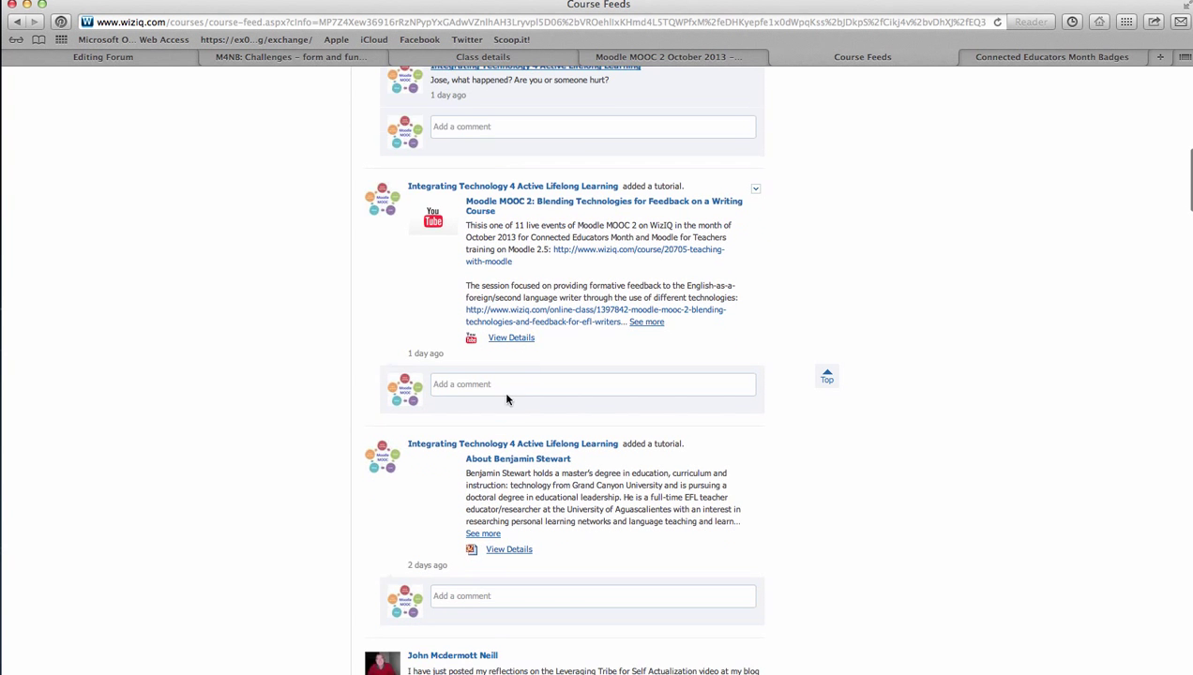
scroll(485, 417, down, 5)
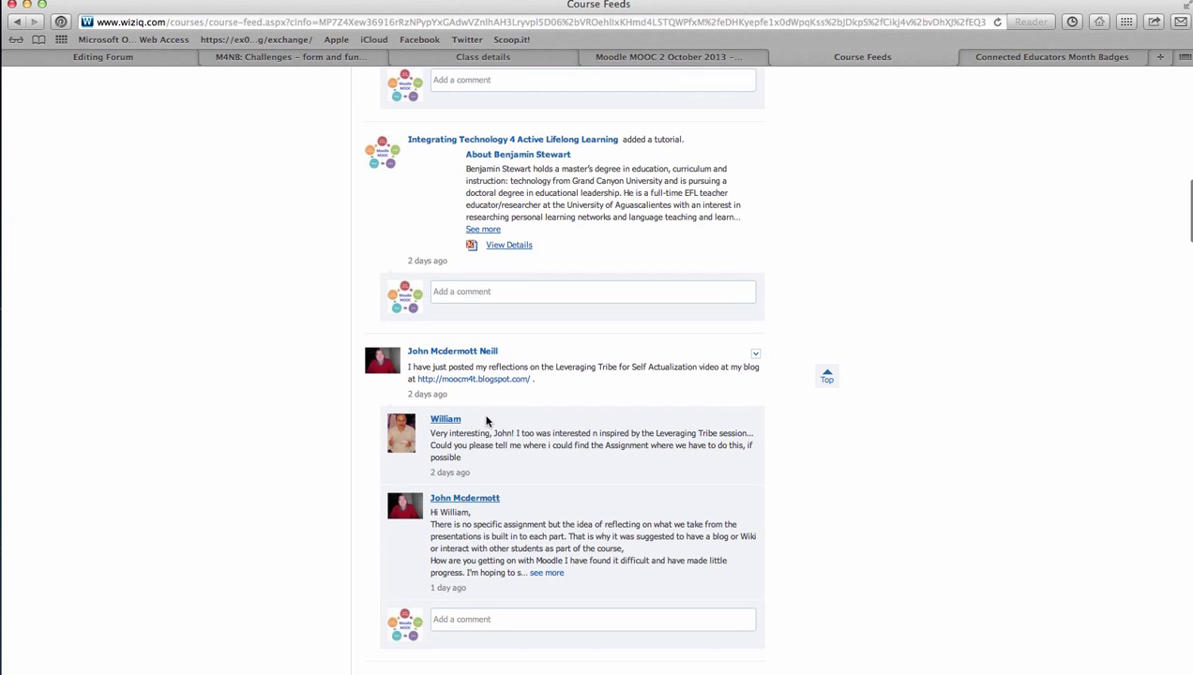
scroll(488, 422, down, 6)
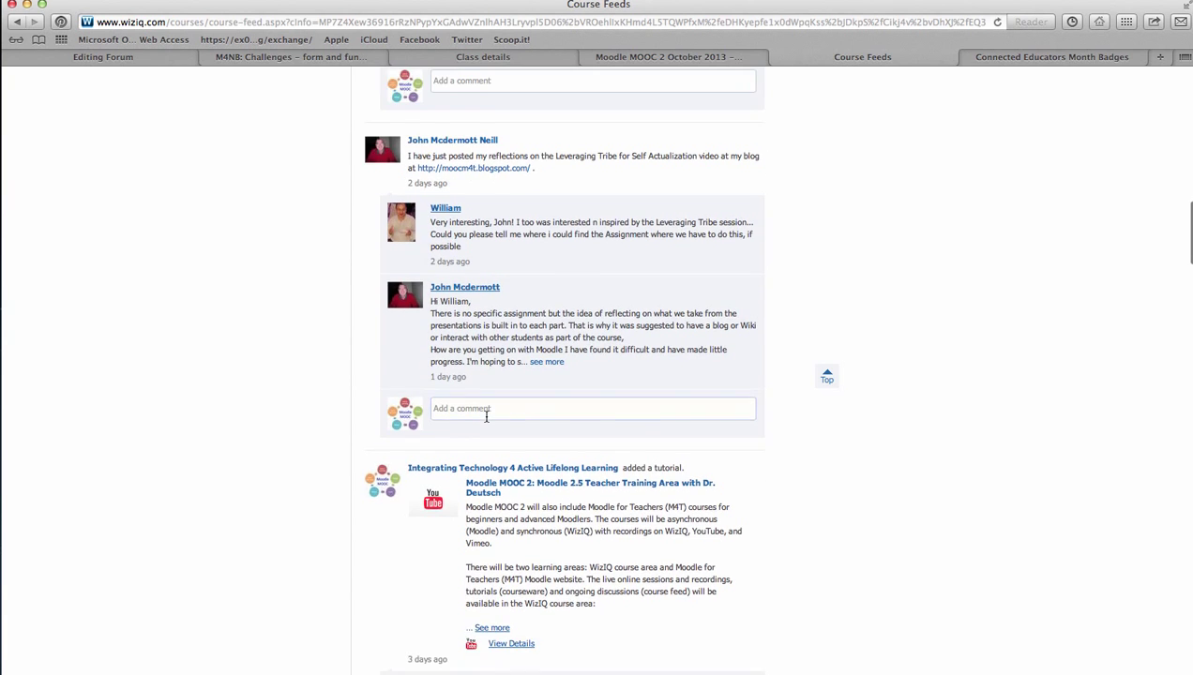
scroll(486, 416, up, 15)
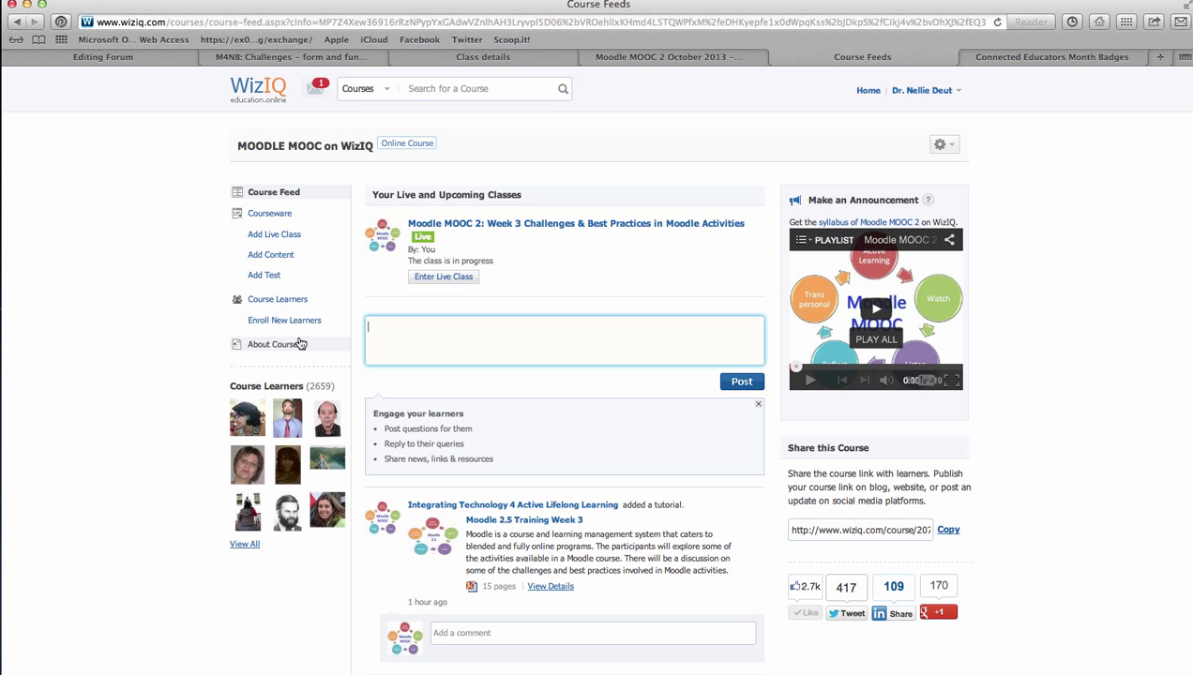
Dismiss the course gear menu and return to the Moodle 'Challenges - form and function' discussion
click(943, 146)
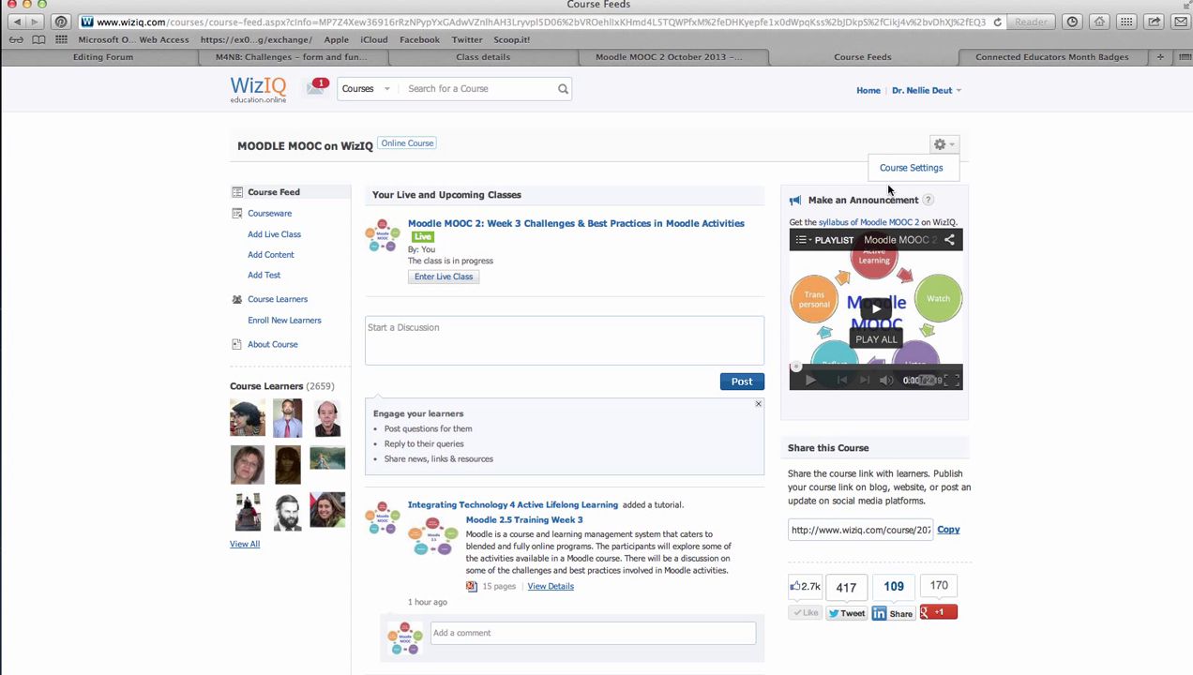
click(1012, 160)
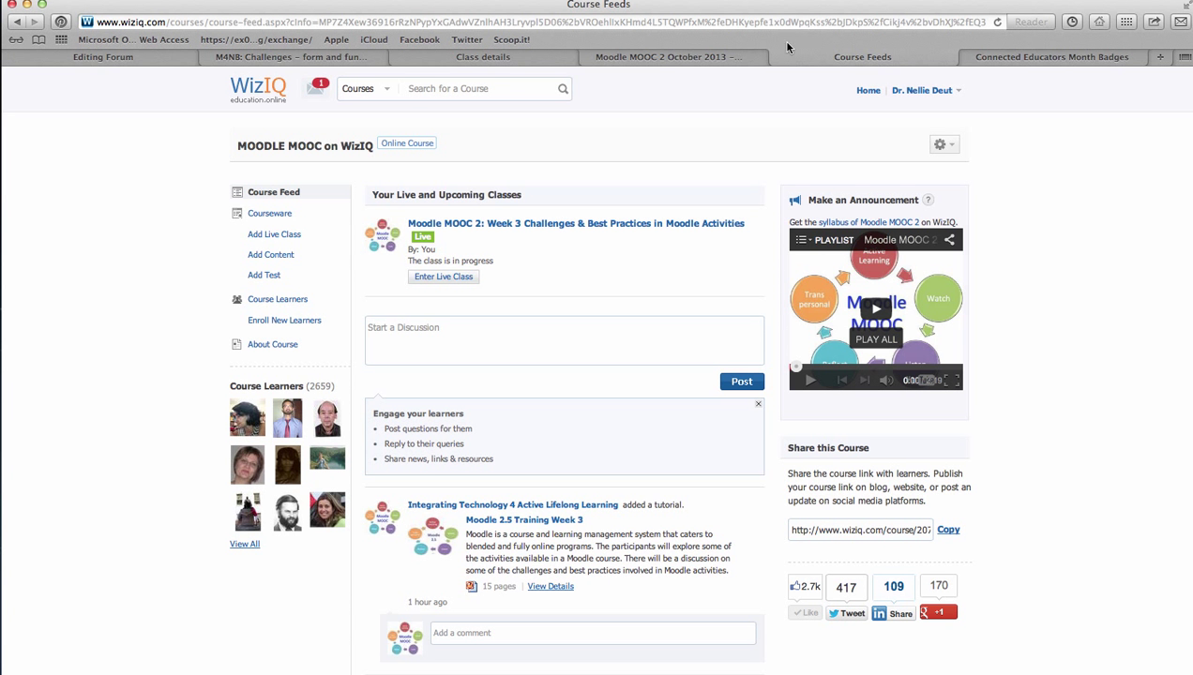
click(206, 56)
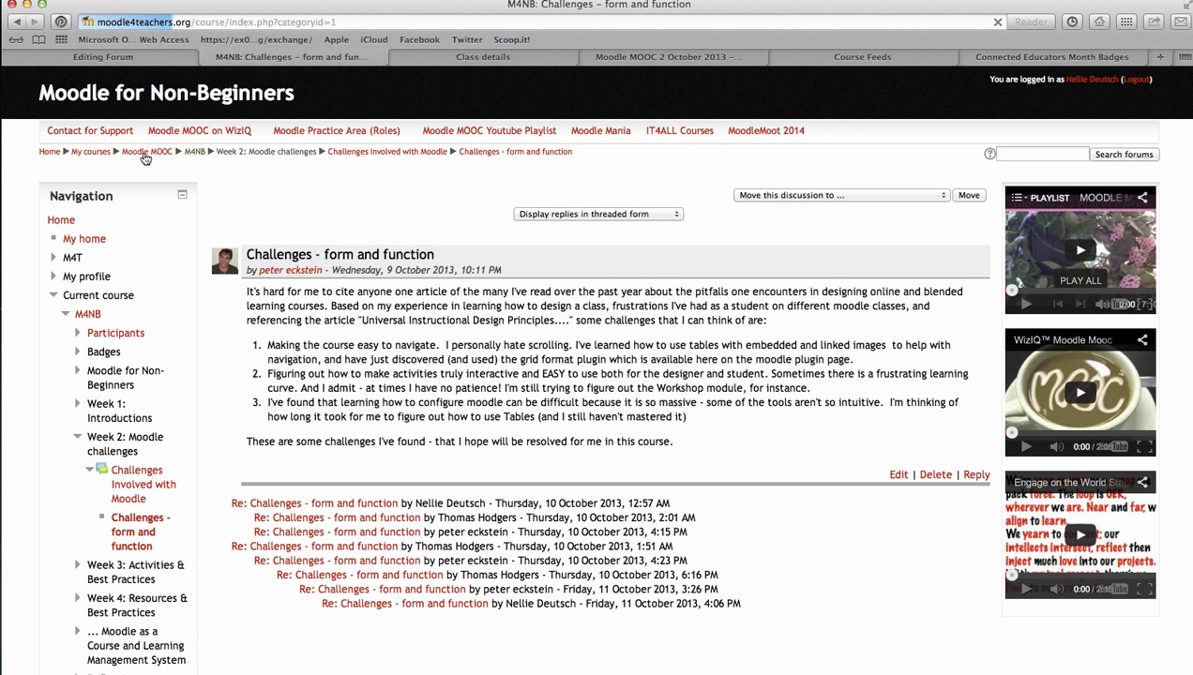
Load the Moodle MOOC 2 October 2013 document, then open moodle4teachers.org in the forum tab
key(Return)
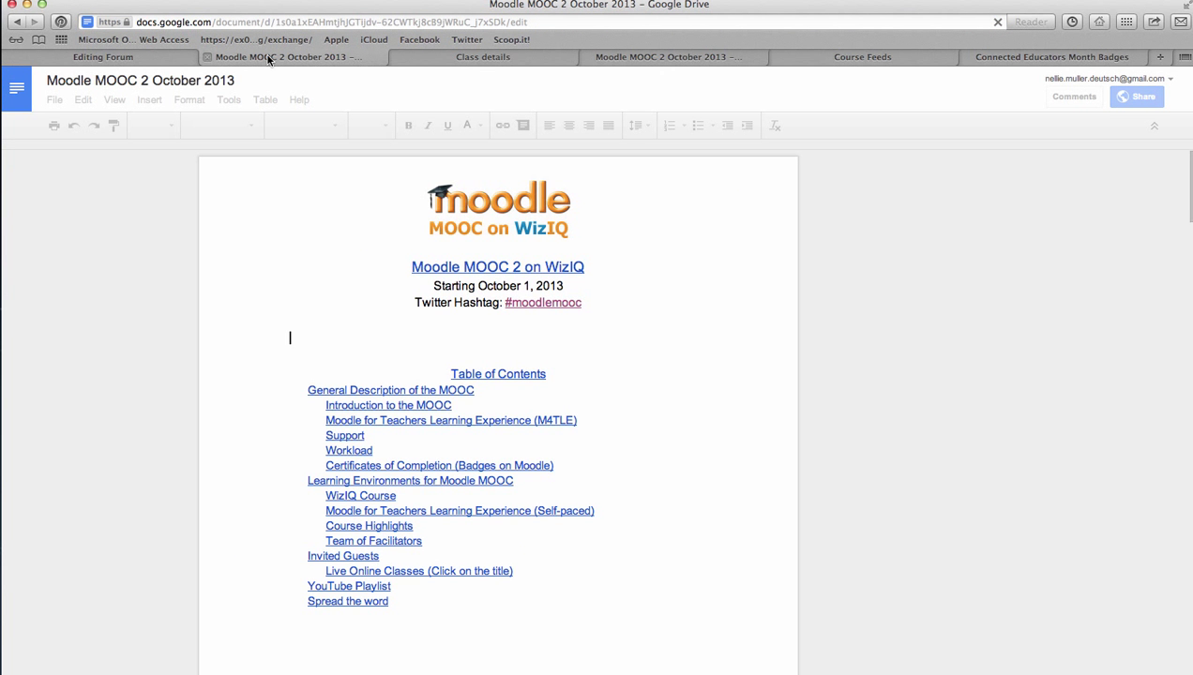
click(173, 58)
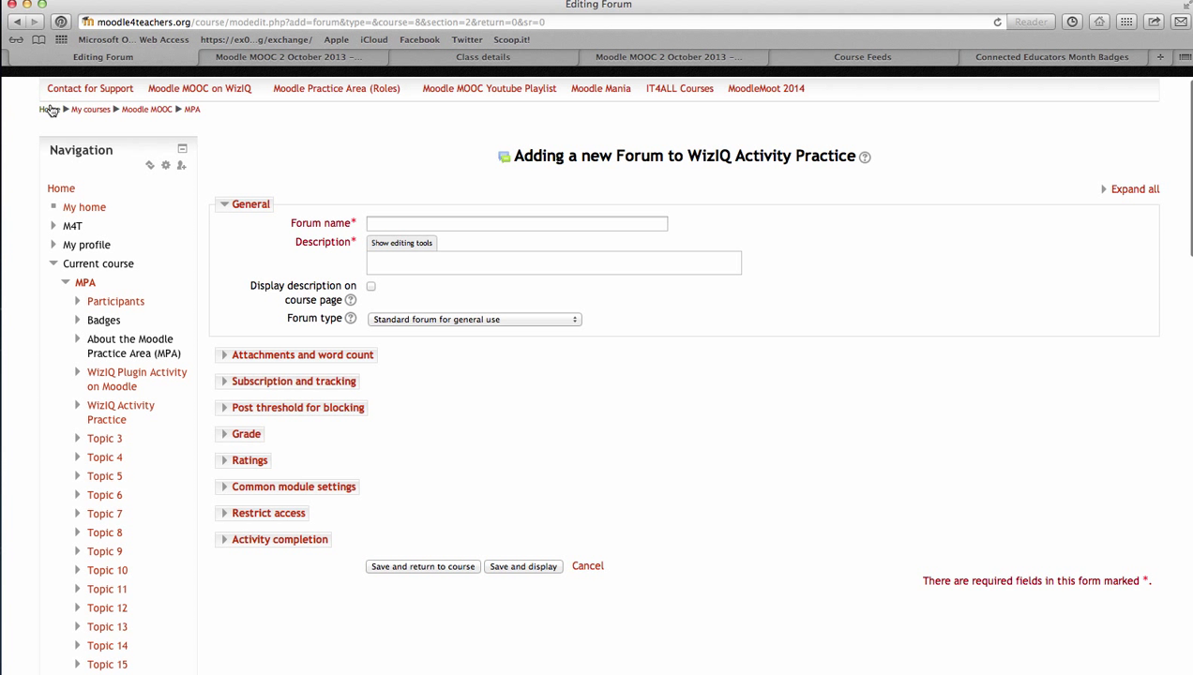
key(super+l)
scroll(324, 155, up, 2)
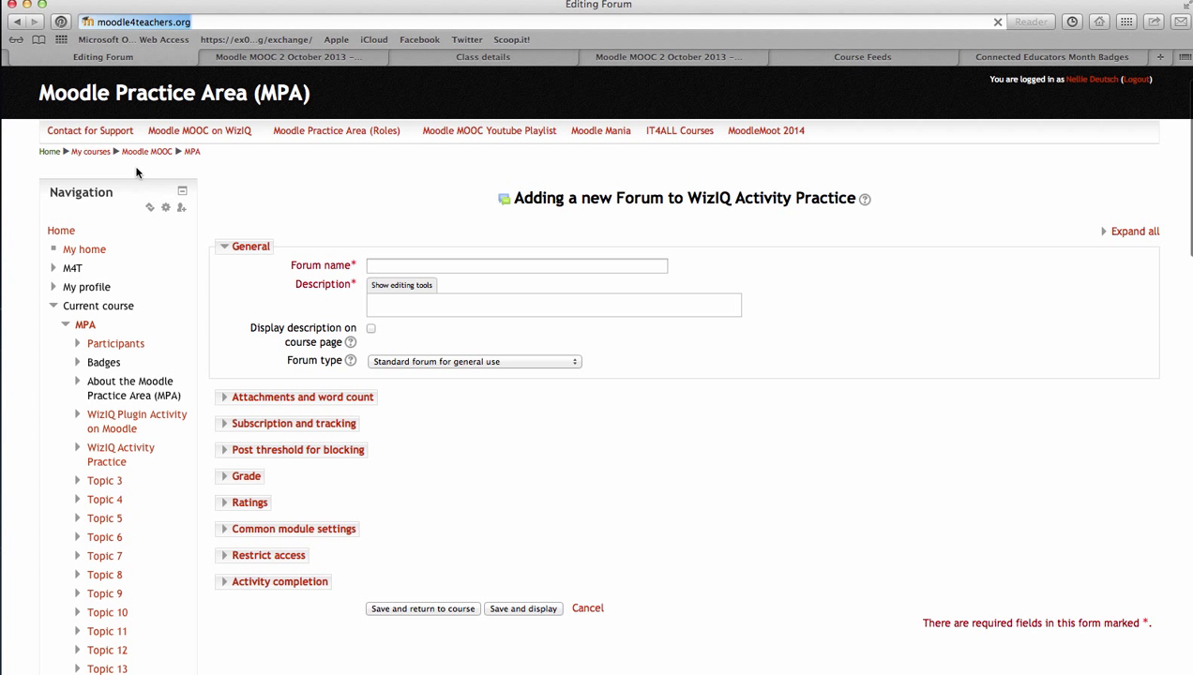
key(Return)
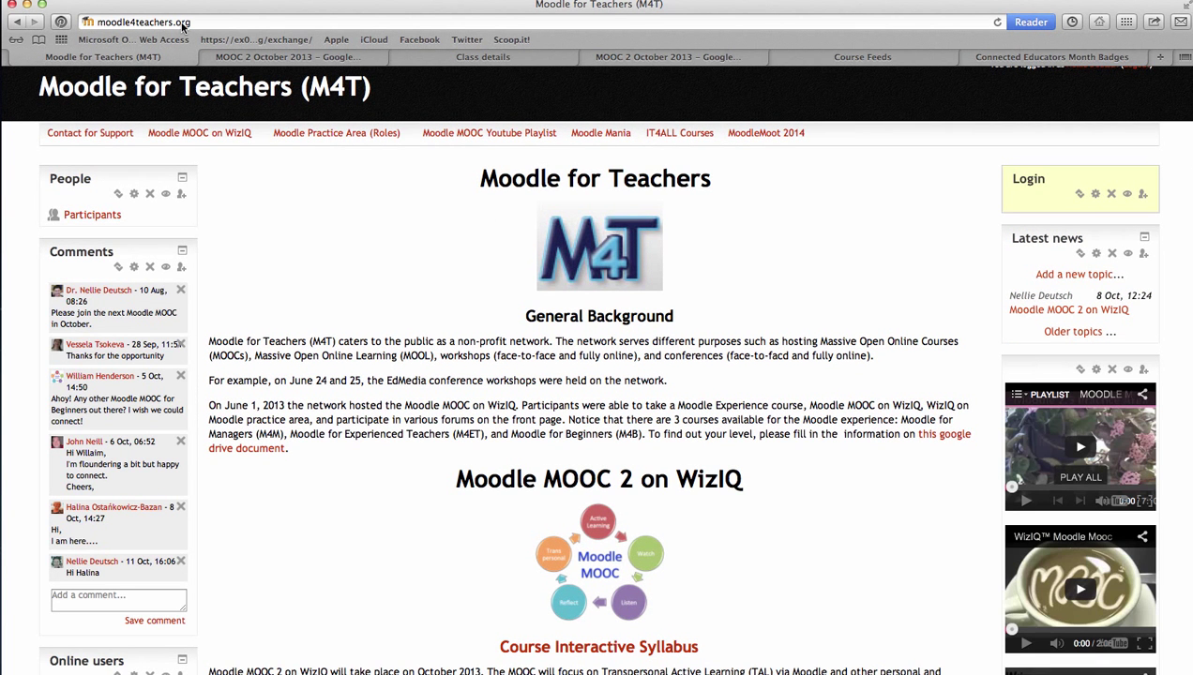
Scroll the Moodle for Teachers front page and log out of the site
scroll(492, 286, down, 5)
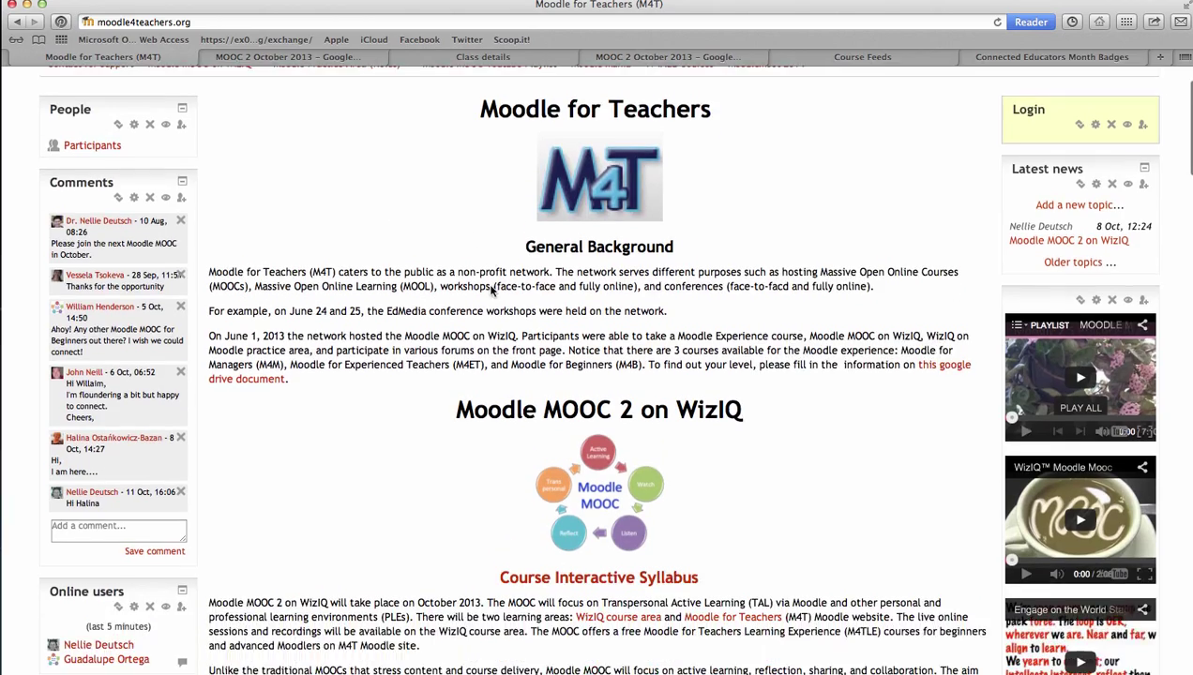
scroll(490, 287, down, 7)
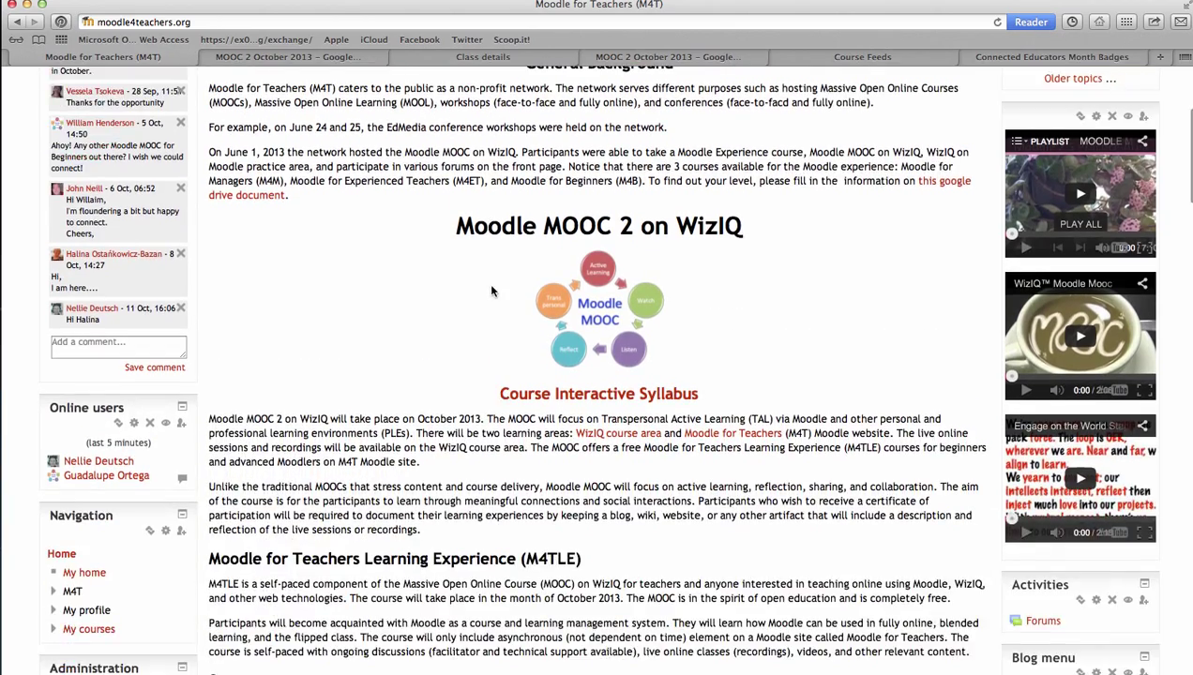
scroll(488, 286, down, 8)
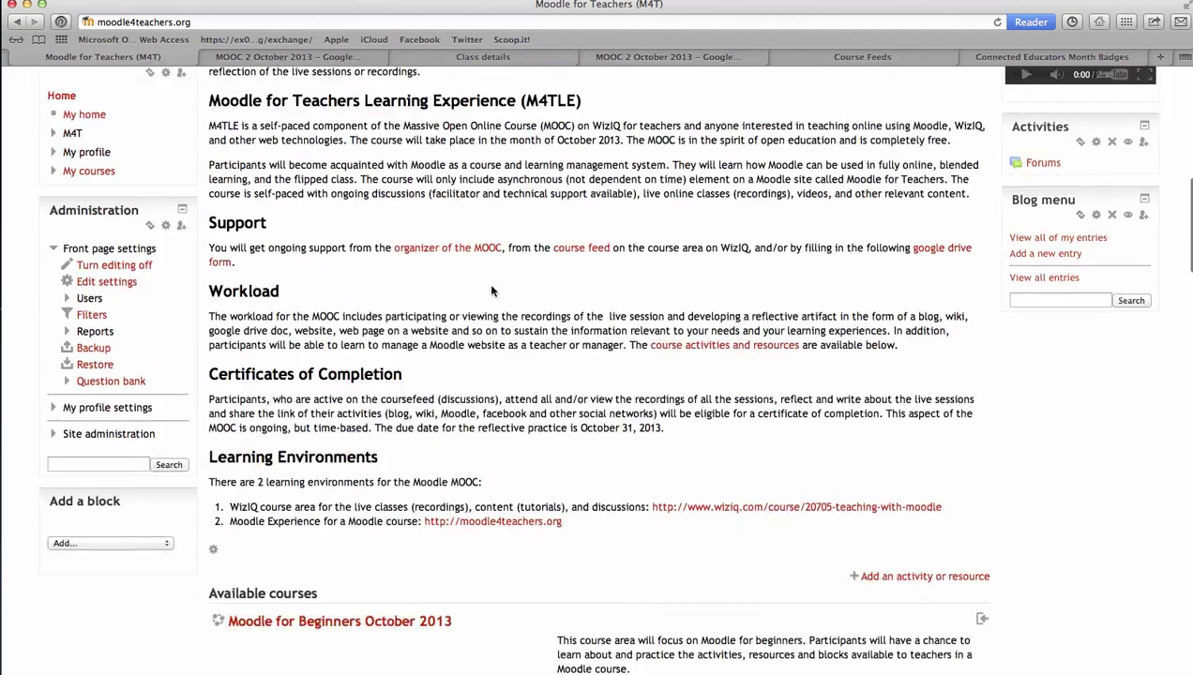
scroll(489, 285, down, 5)
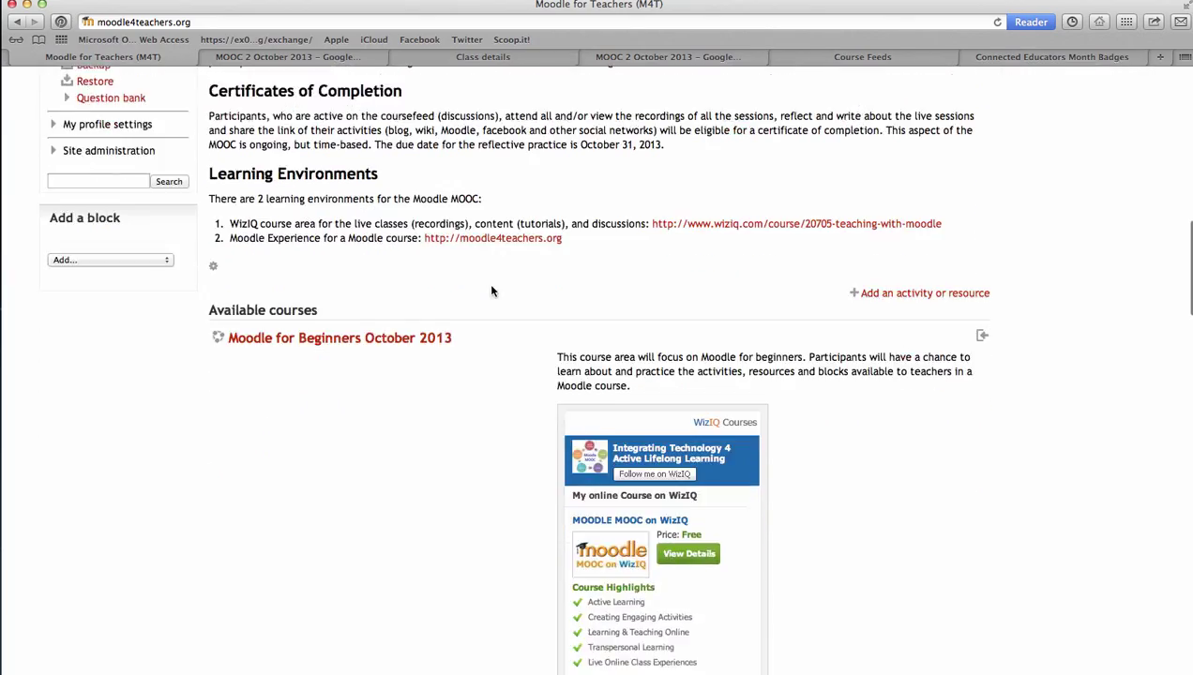
scroll(488, 283, up, 20)
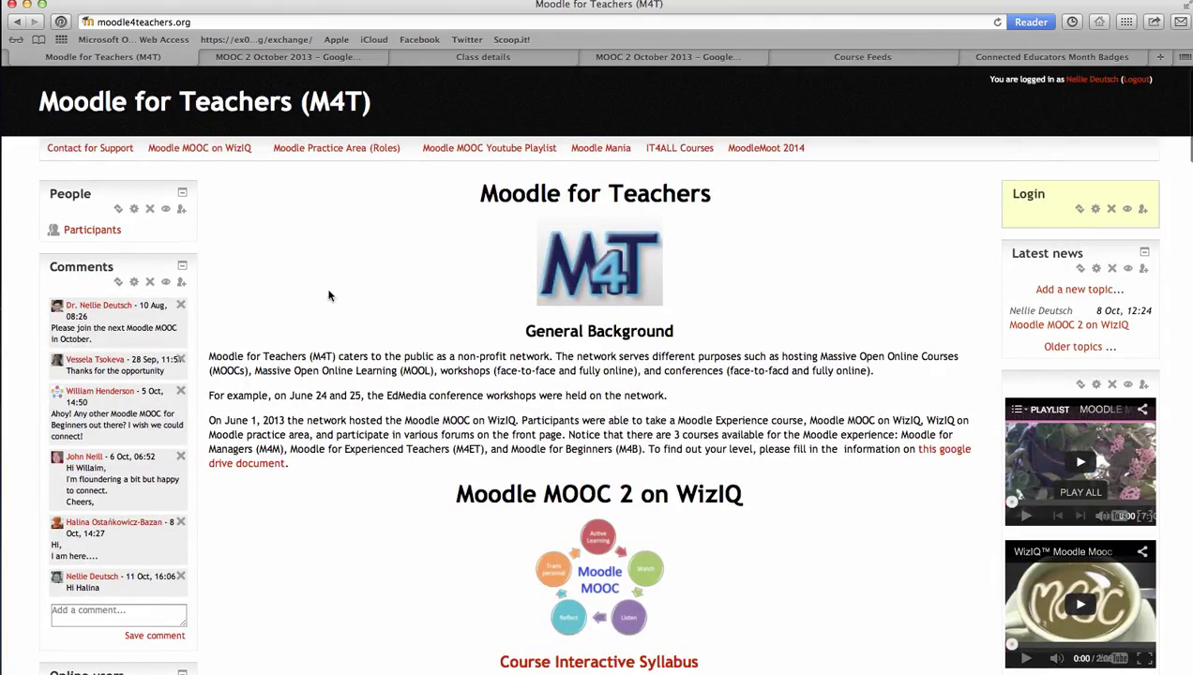
click(1137, 79)
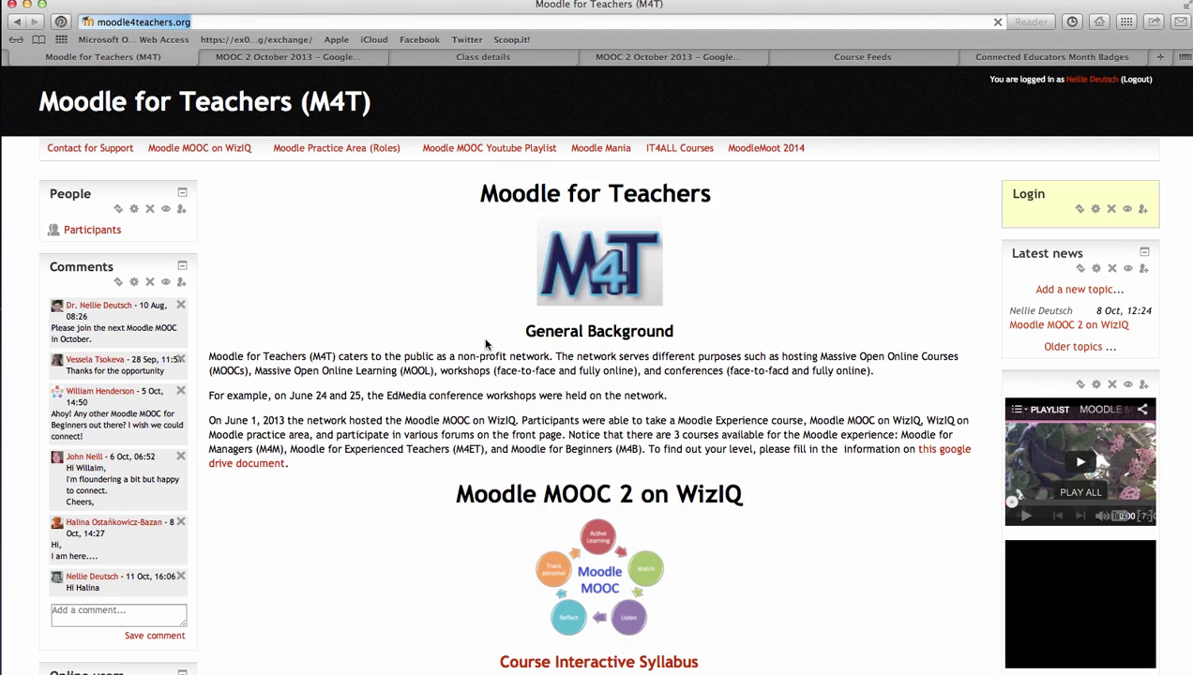
Find the Moodle Practice Area (MPA) course in Available courses and open it
scroll(638, 310, down, 8)
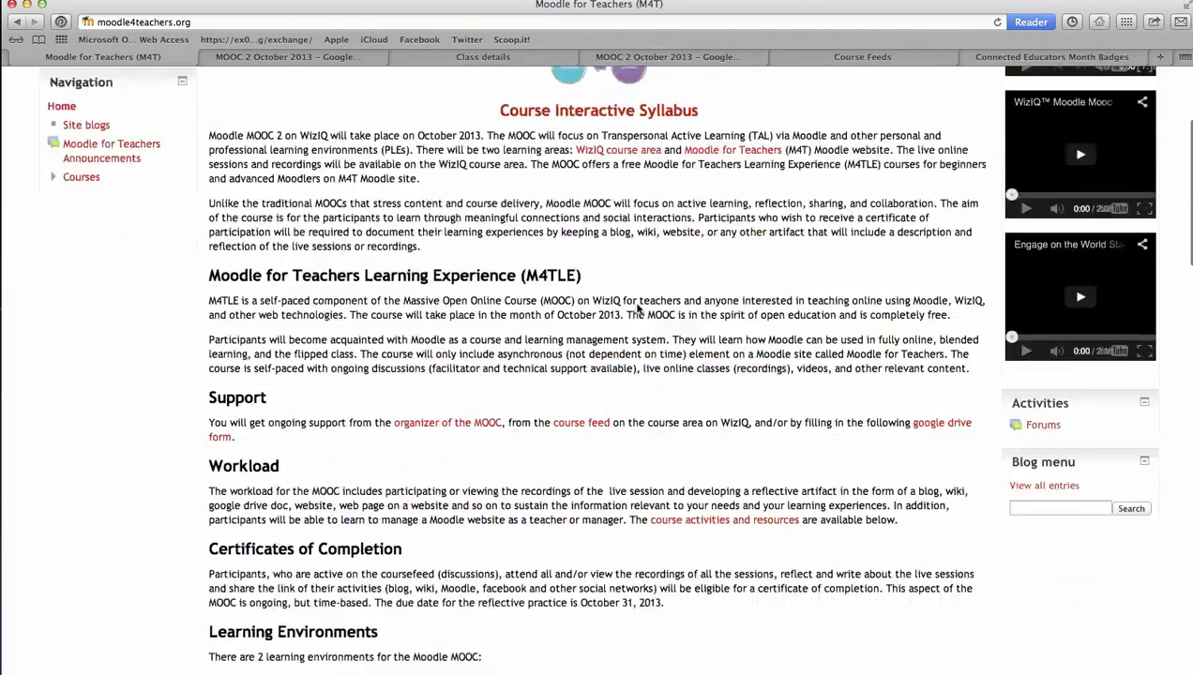
scroll(638, 310, down, 10)
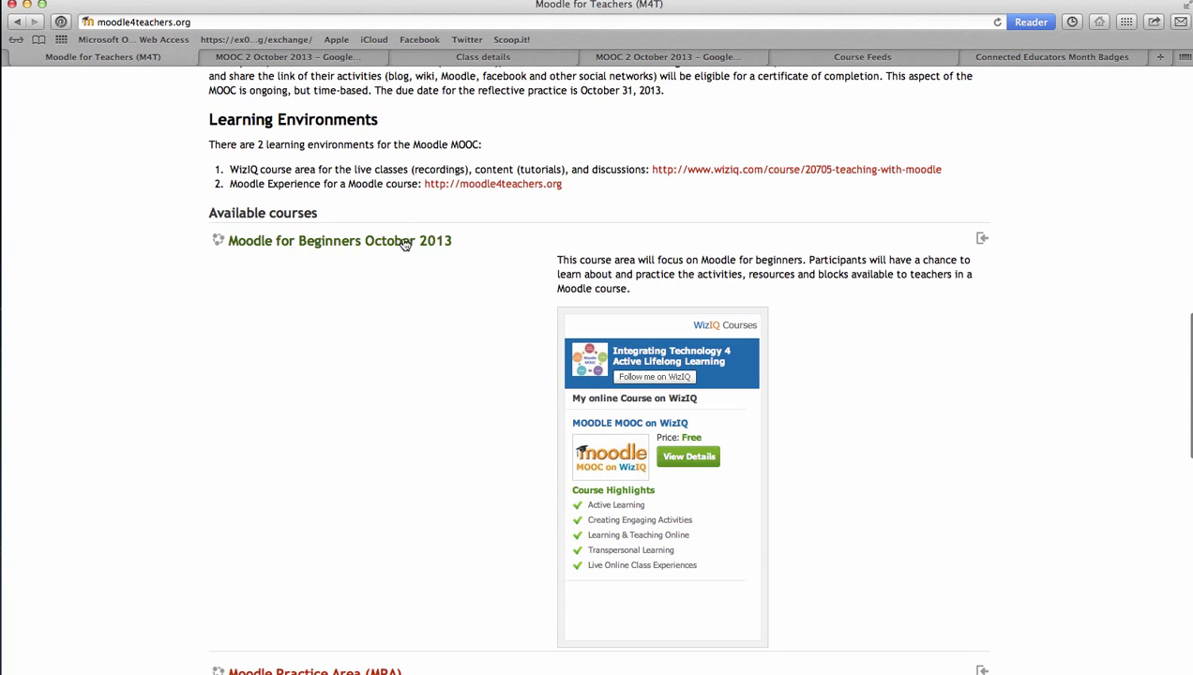
scroll(542, 268, down, 1)
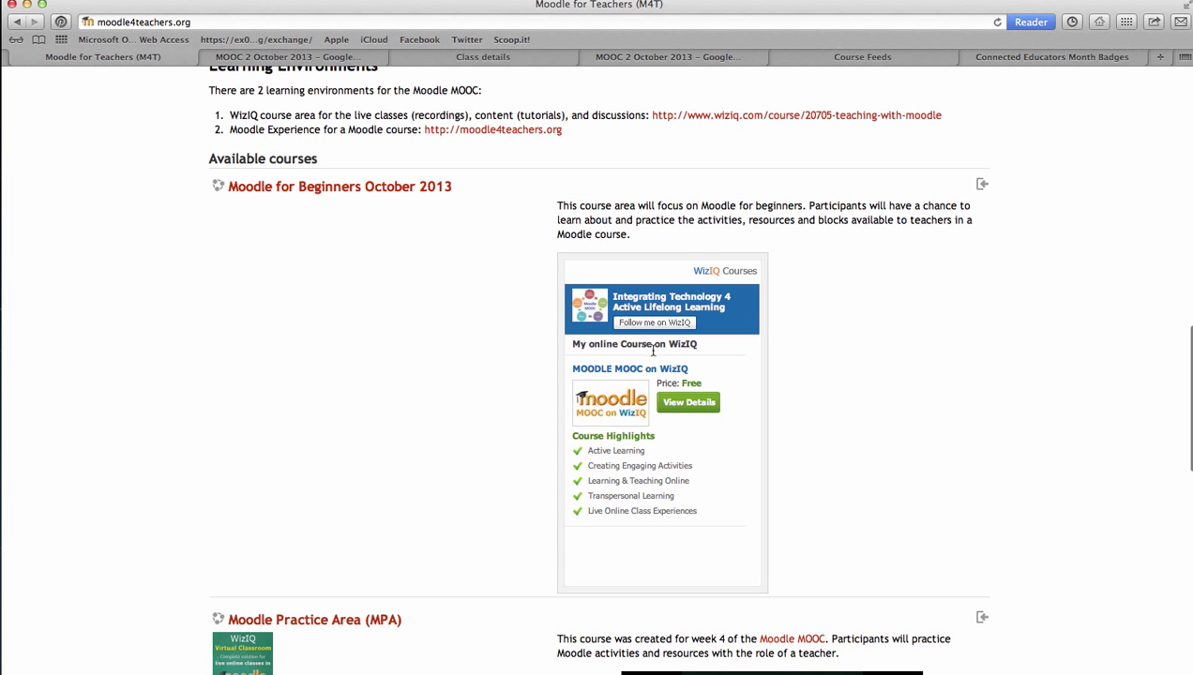
scroll(710, 376, down, 5)
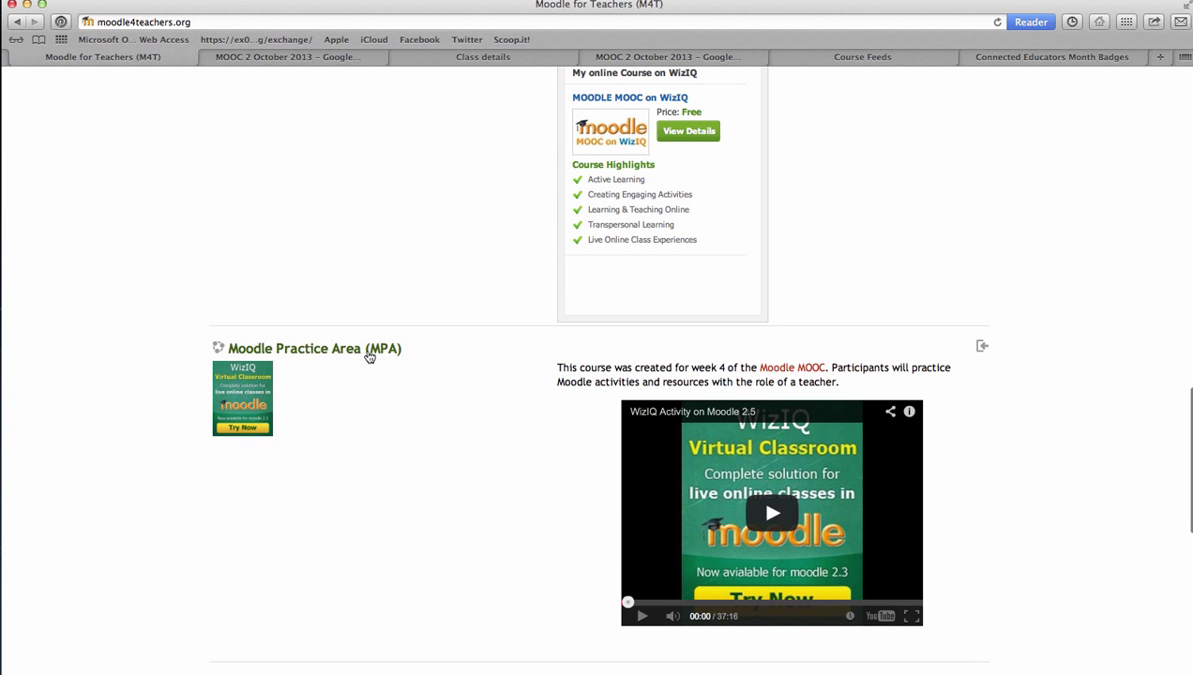
scroll(371, 361, down, 2)
scroll(372, 360, down, 3)
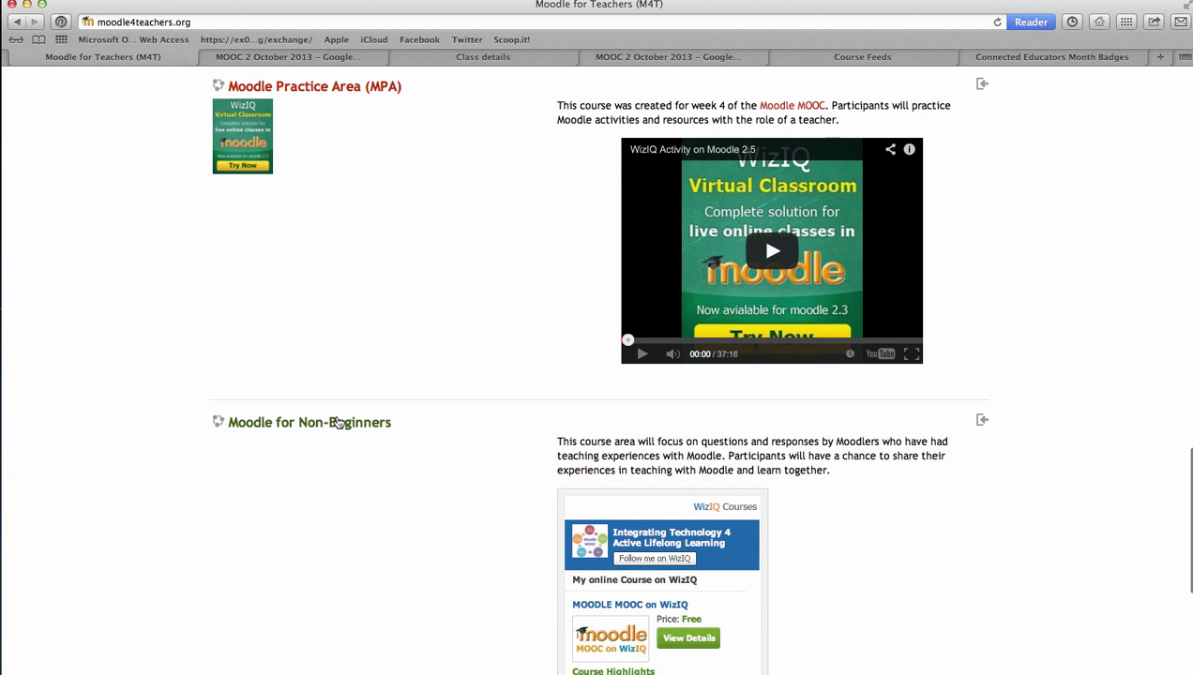
scroll(337, 421, down, 1)
scroll(343, 394, up, 5)
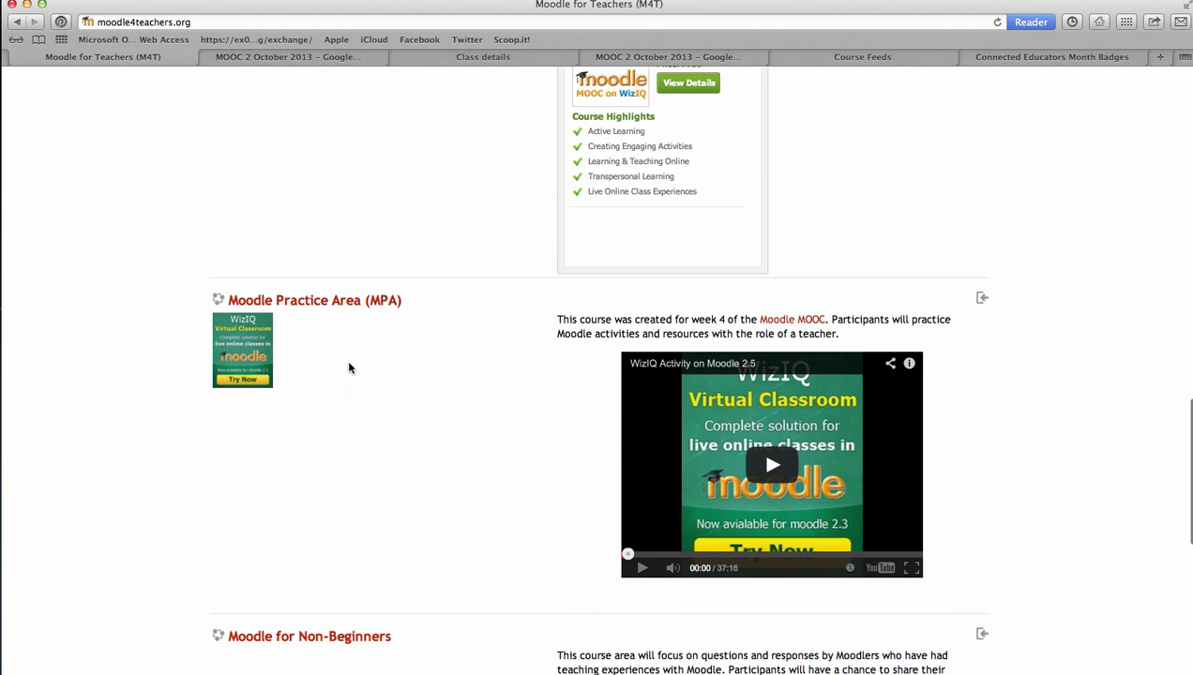
click(377, 302)
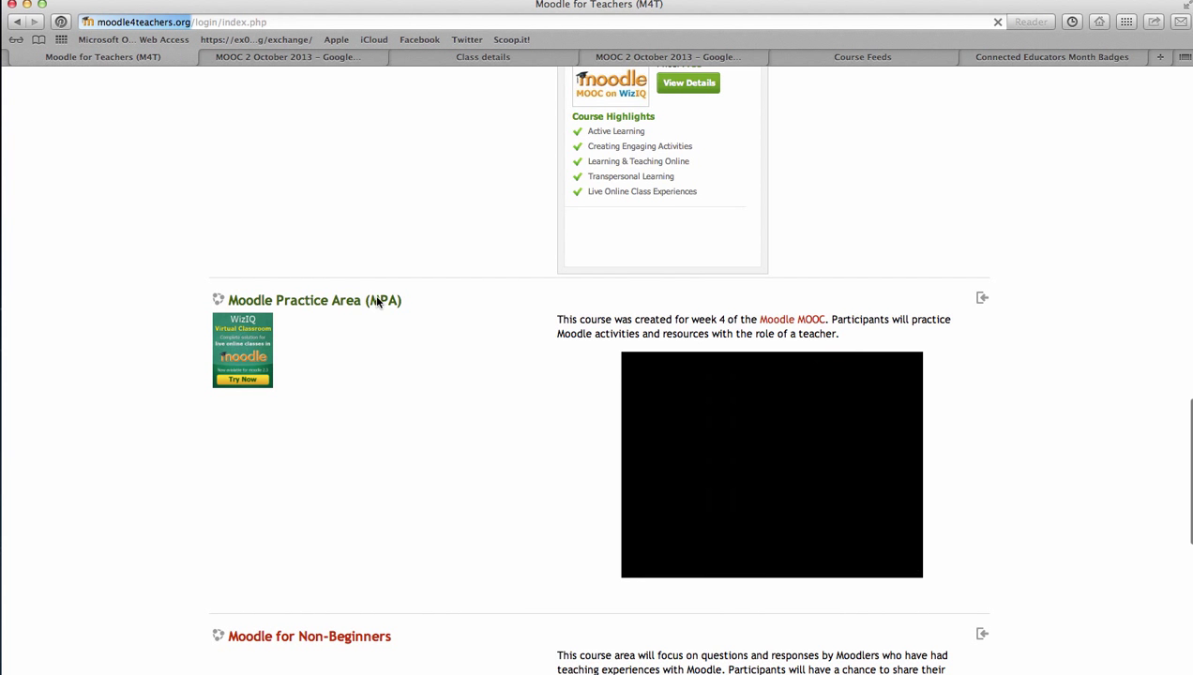
Log in to Moodle with the saved credentials
click(406, 307)
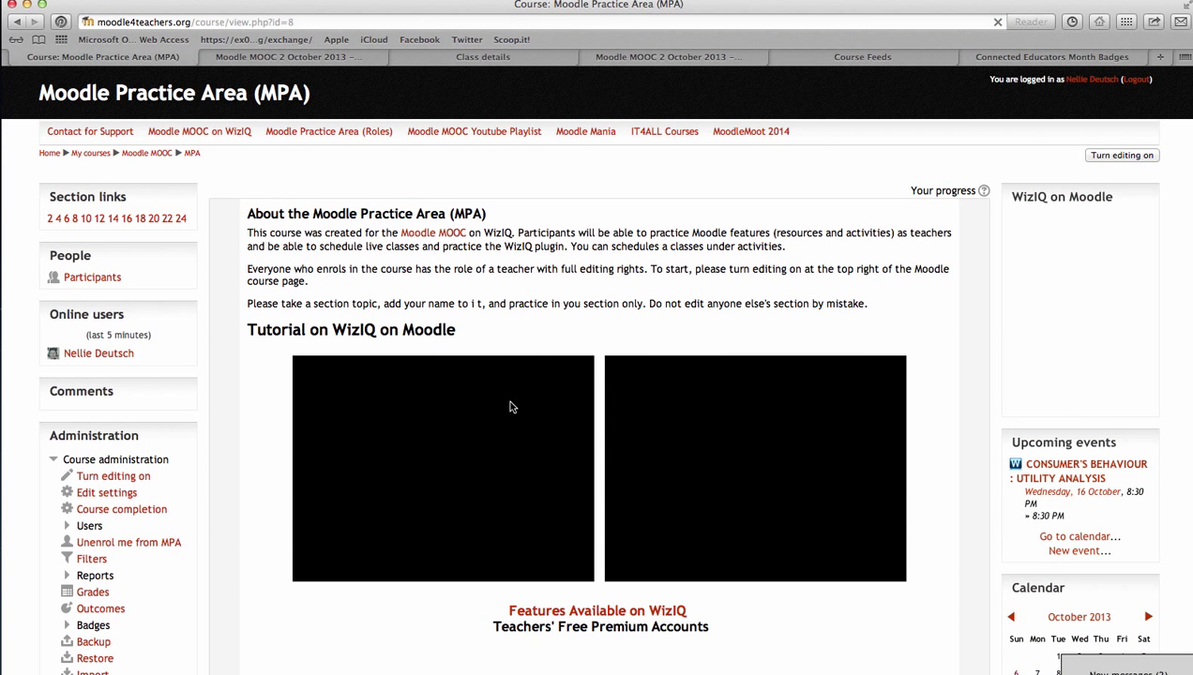
scroll(509, 406, down, 5)
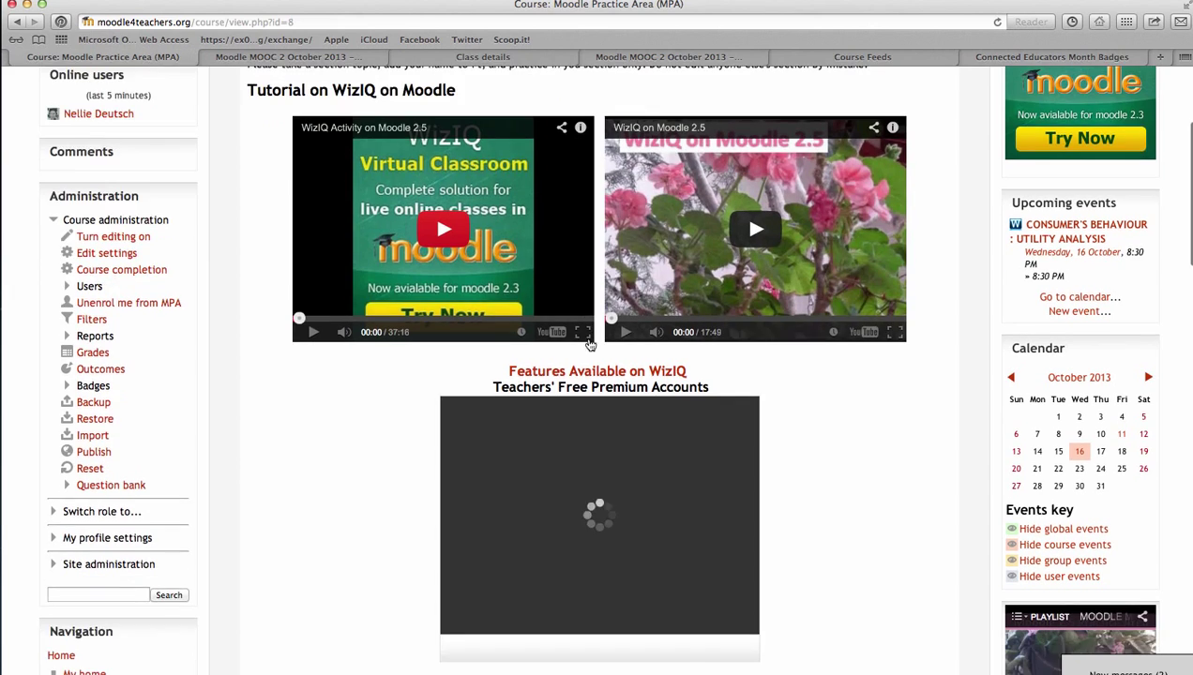
scroll(590, 344, down, 7)
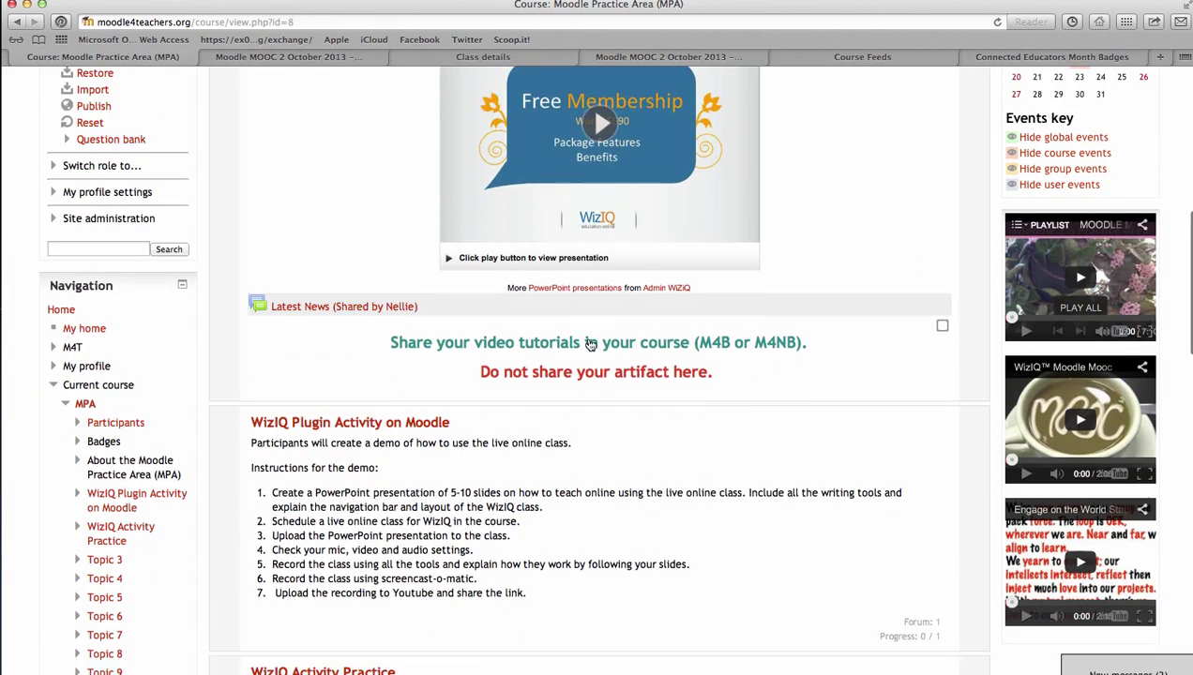
scroll(590, 344, up, 2)
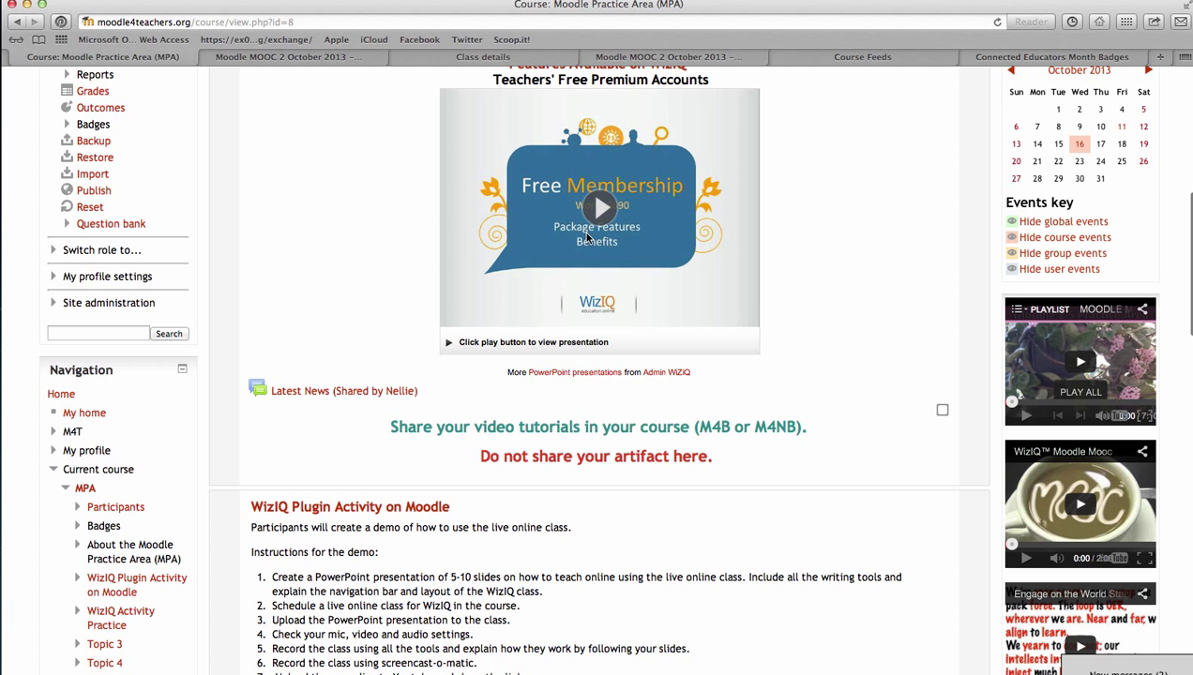
Turn editing on for the Moodle Practice Area (MPA) course page
scroll(601, 217, down, 2)
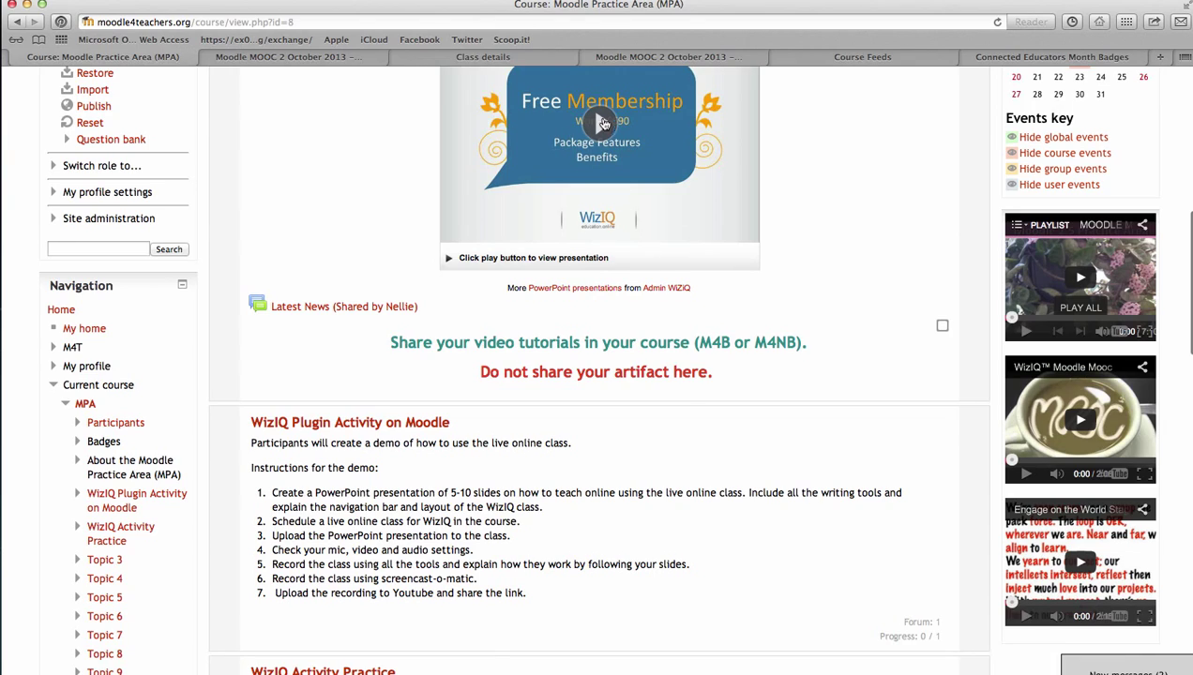
scroll(557, 272, down, 2)
scroll(521, 340, down, 9)
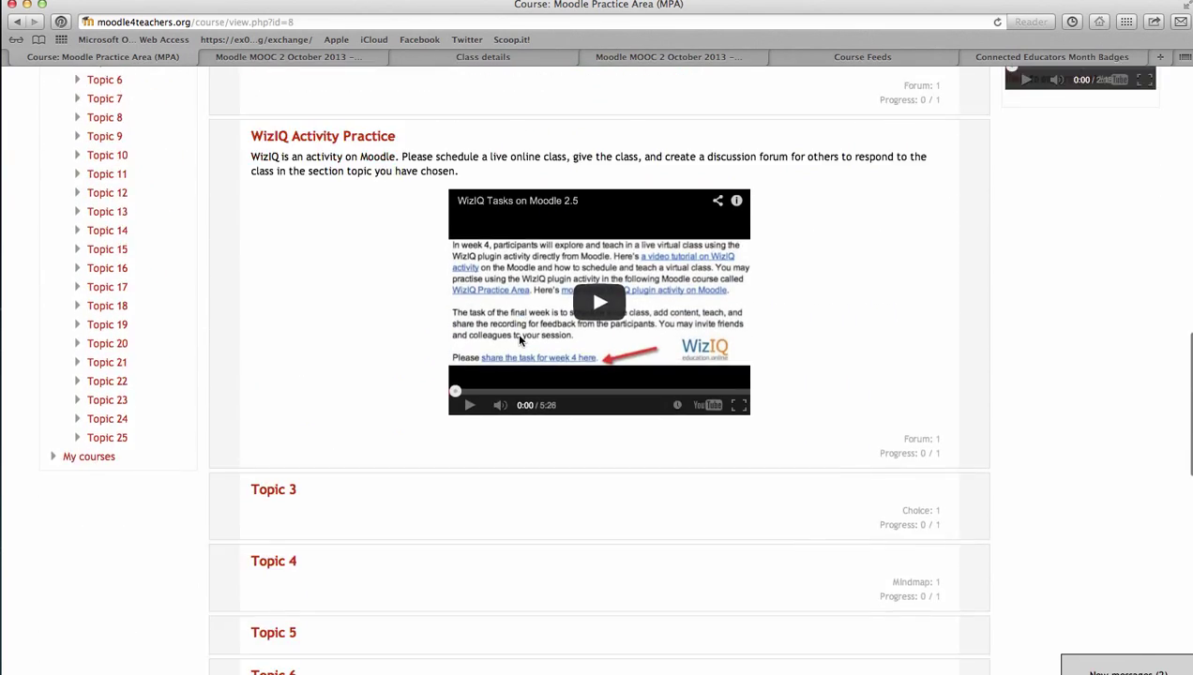
scroll(817, 176, up, 15)
scroll(1054, 135, up, 8)
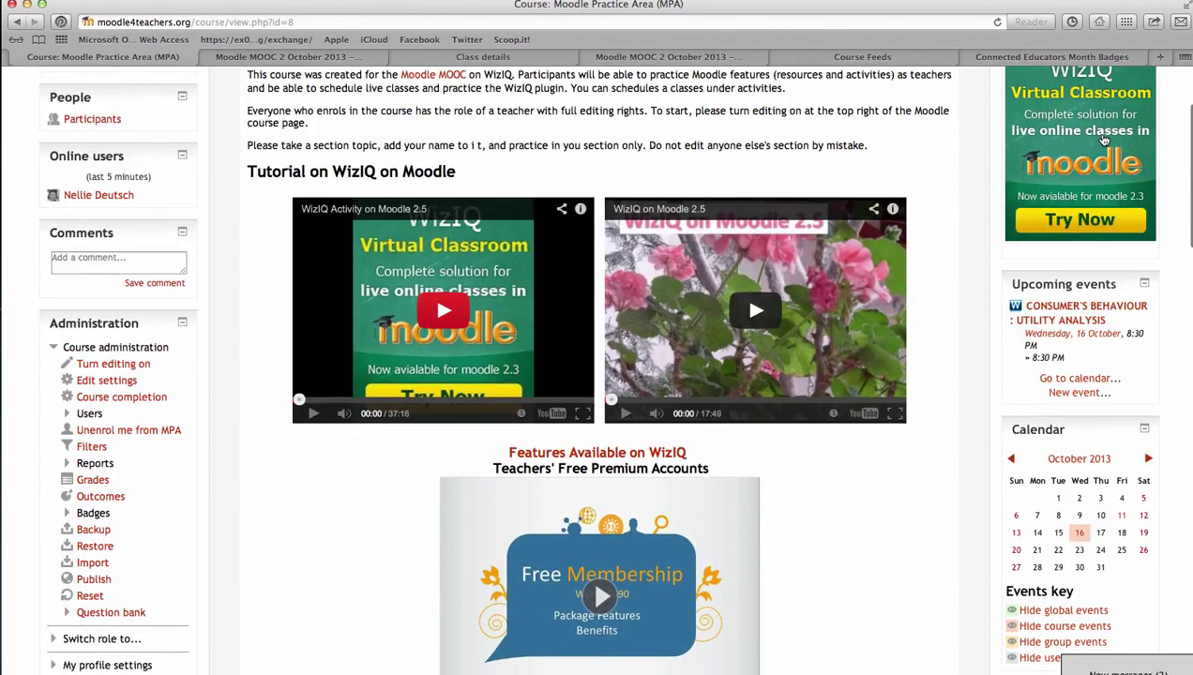
click(1126, 158)
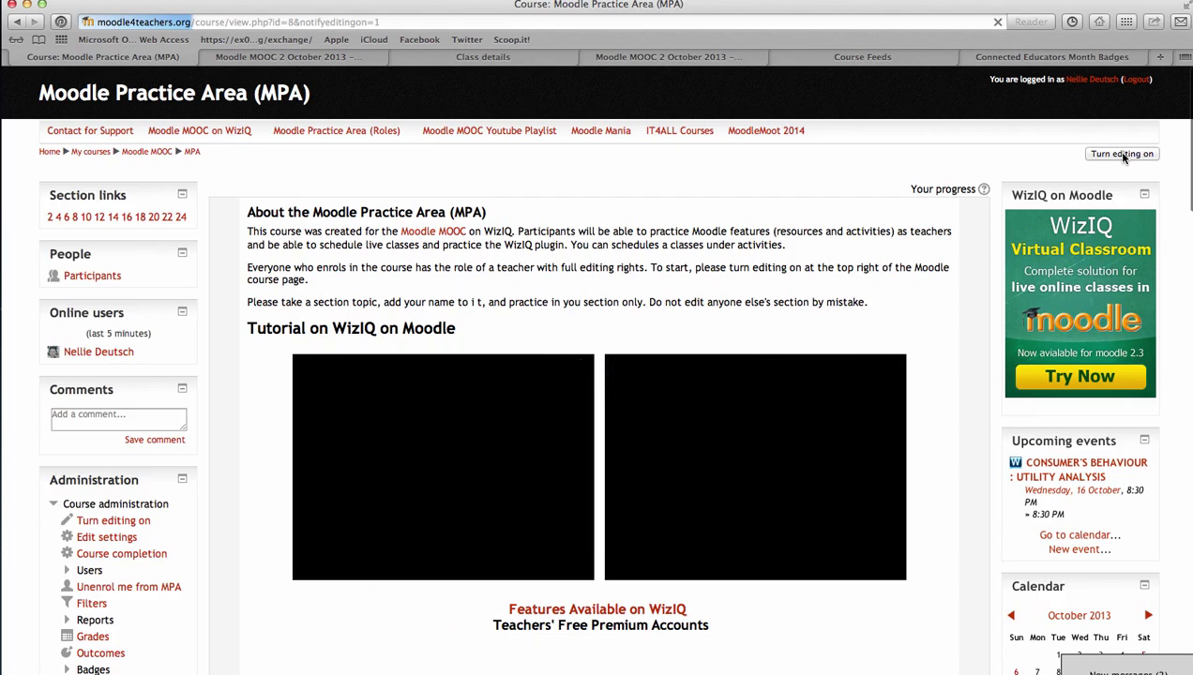
scroll(229, 392, down, 4)
scroll(229, 391, down, 10)
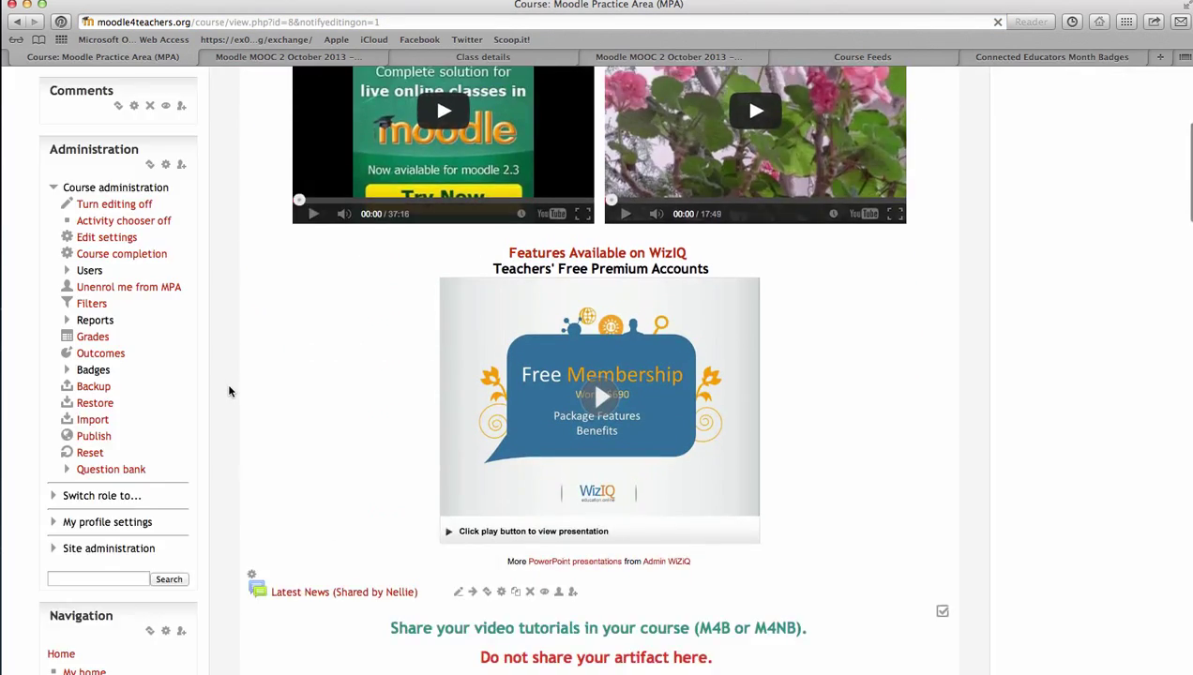
scroll(94, 476, down, 12)
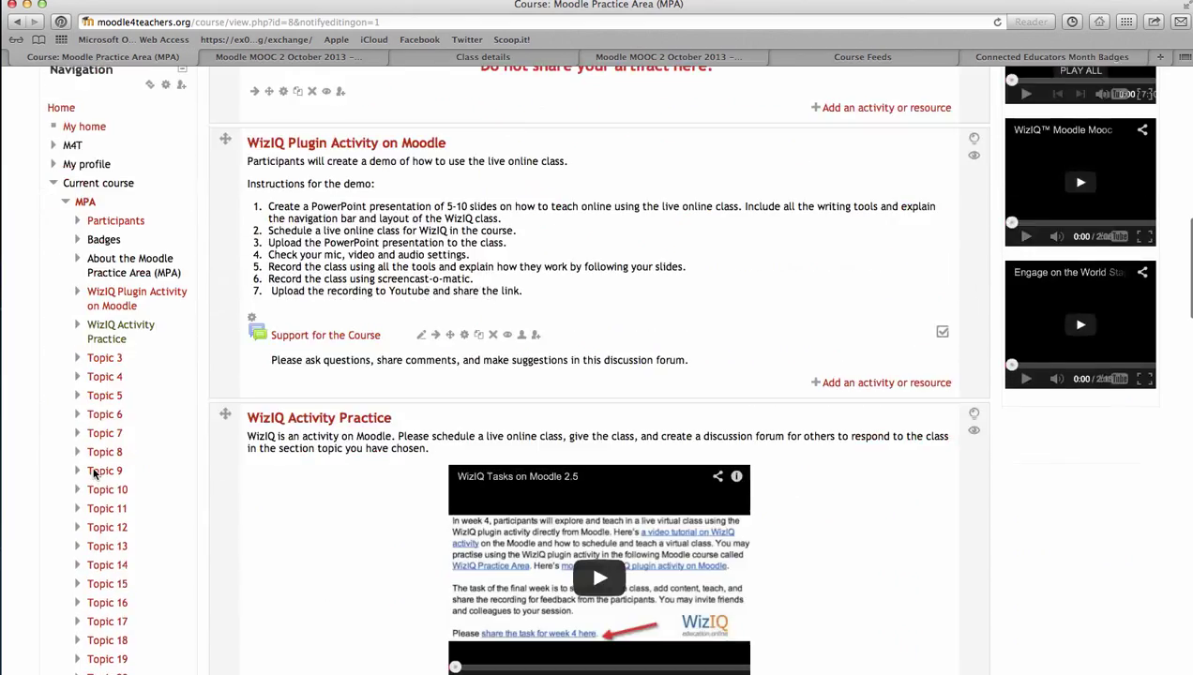
scroll(94, 475, down, 3)
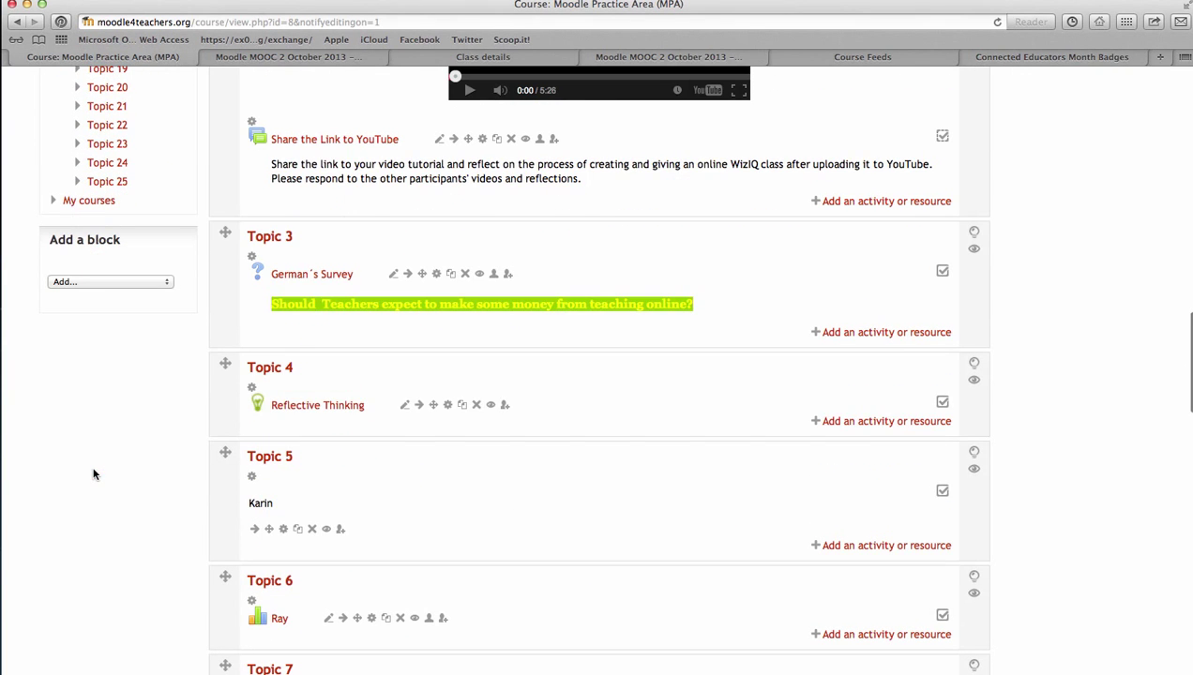
scroll(429, 401, down, 5)
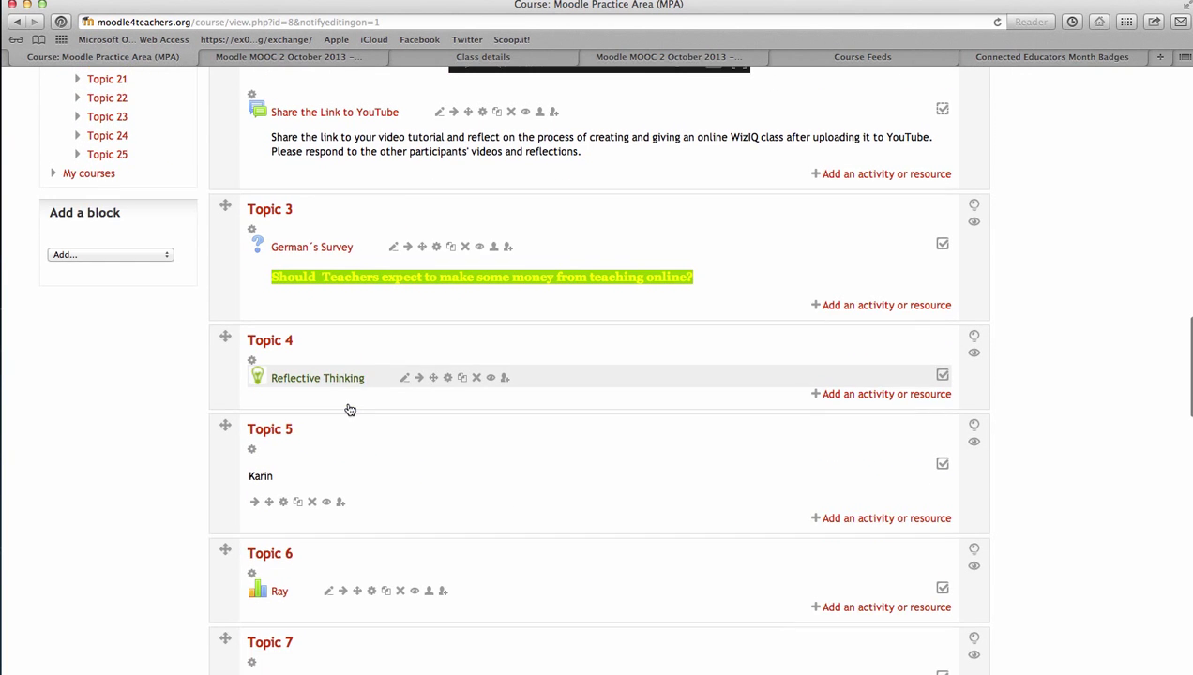
scroll(293, 502, down, 7)
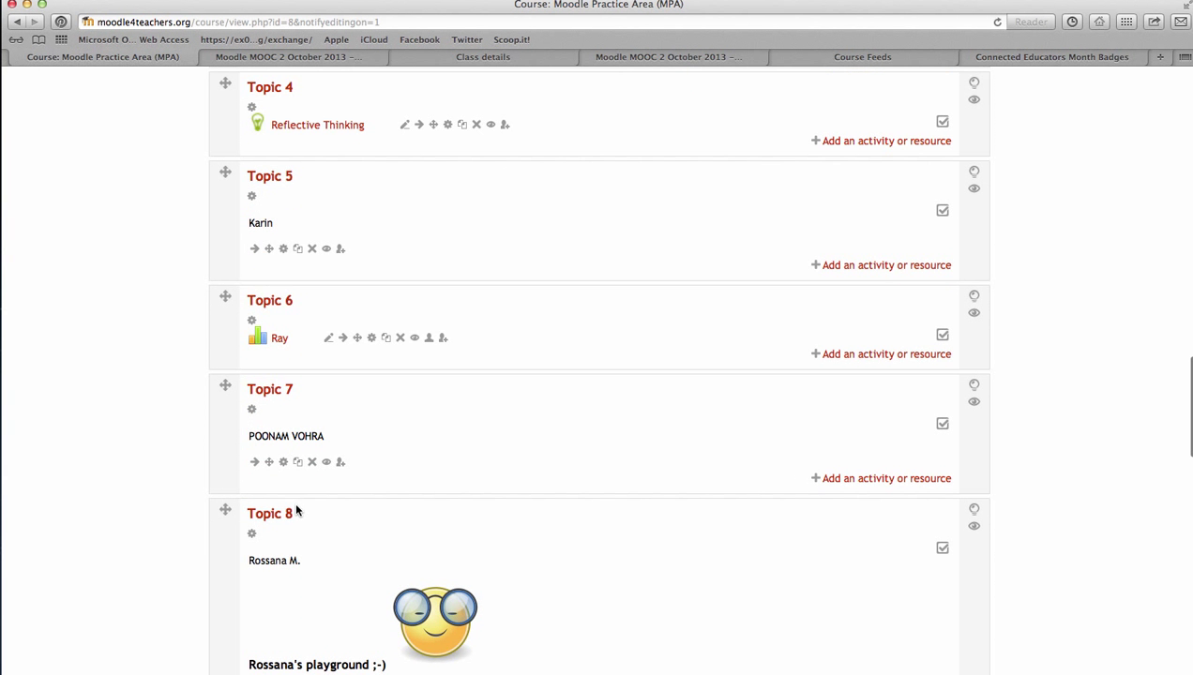
scroll(293, 503, down, 2)
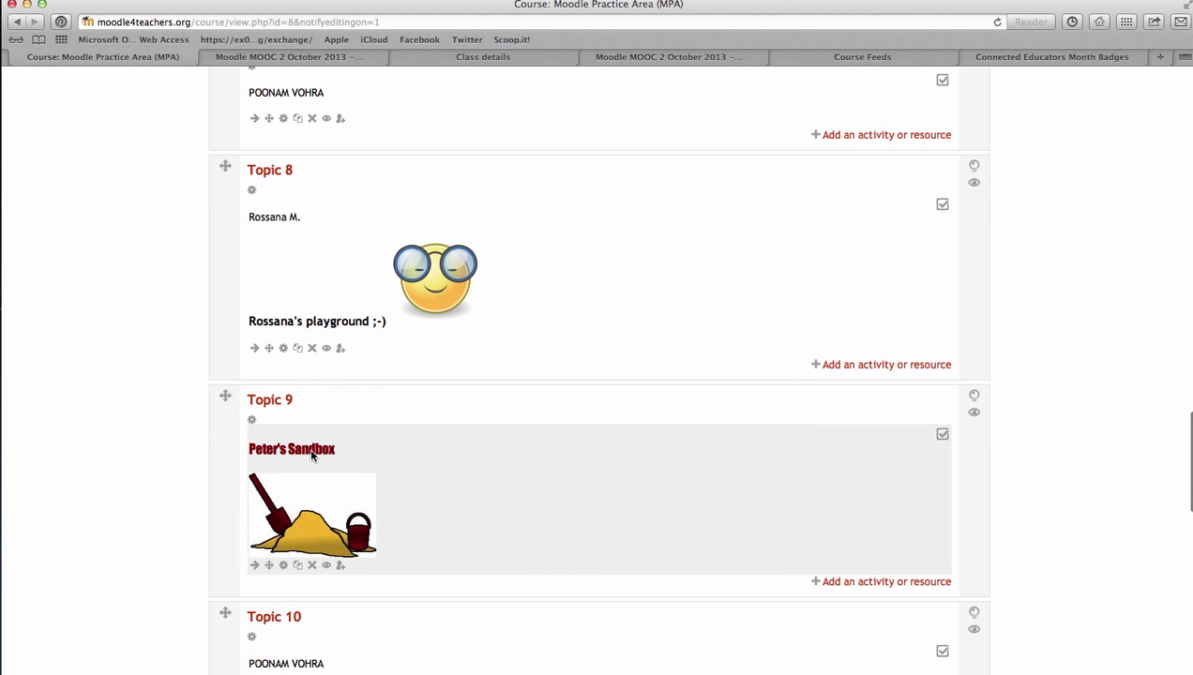
scroll(306, 450, down, 1)
scroll(307, 455, down, 3)
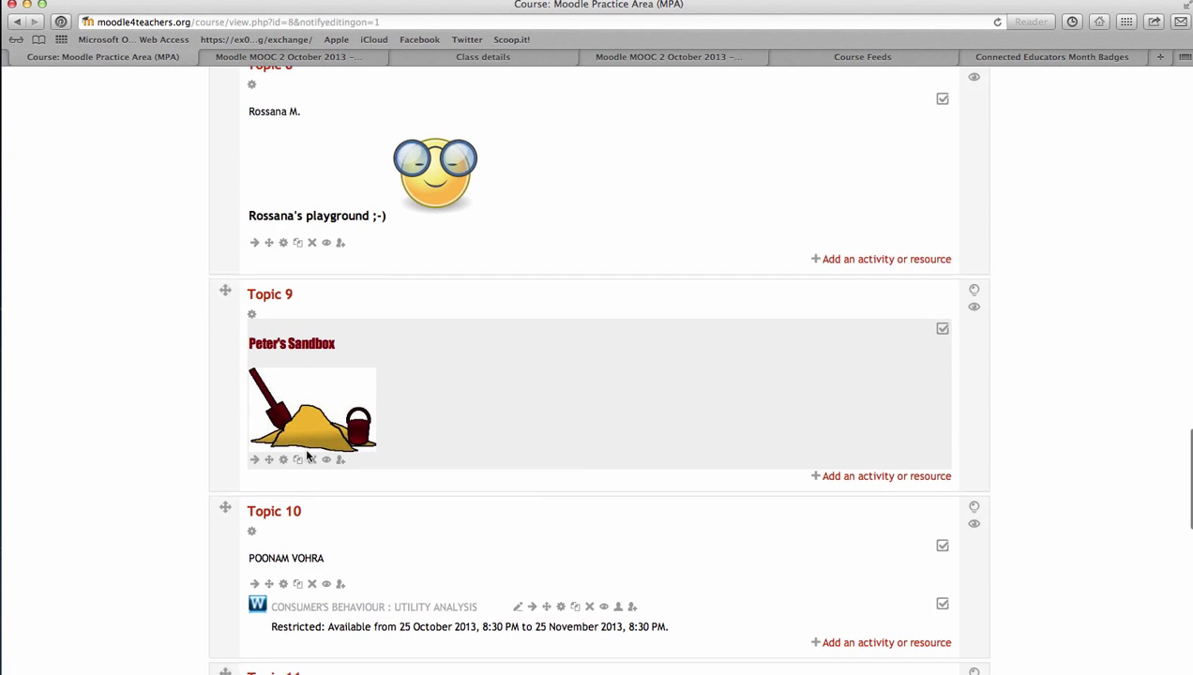
scroll(292, 498, down, 6)
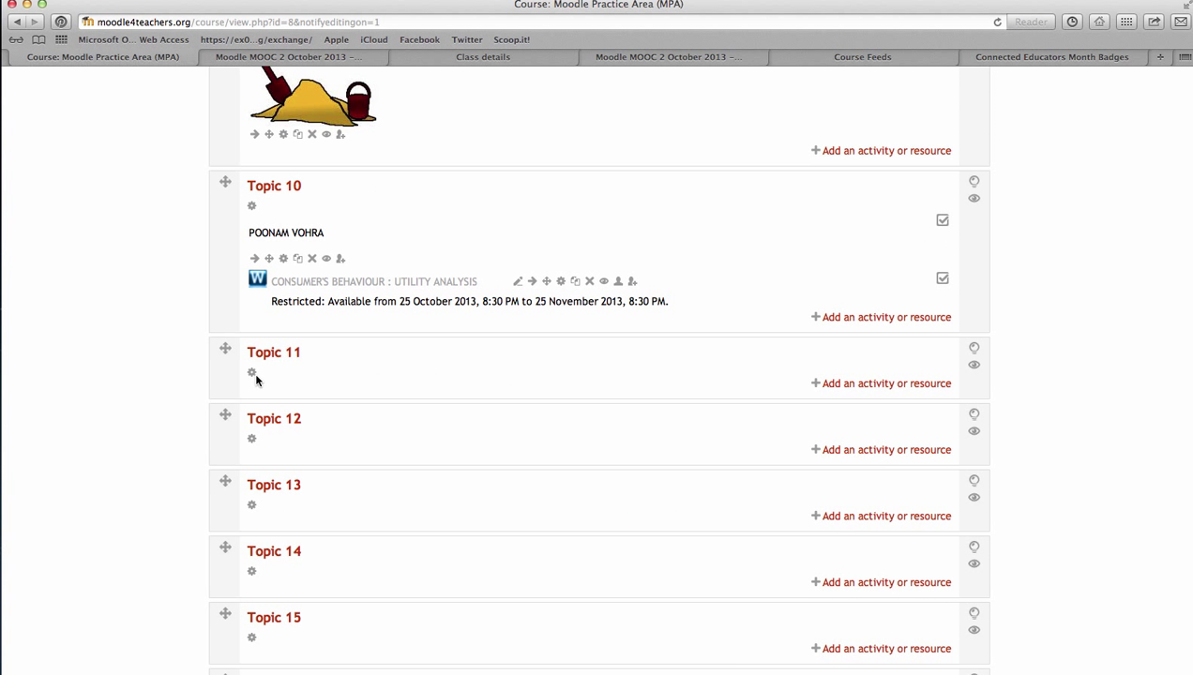
scroll(223, 349, up, 15)
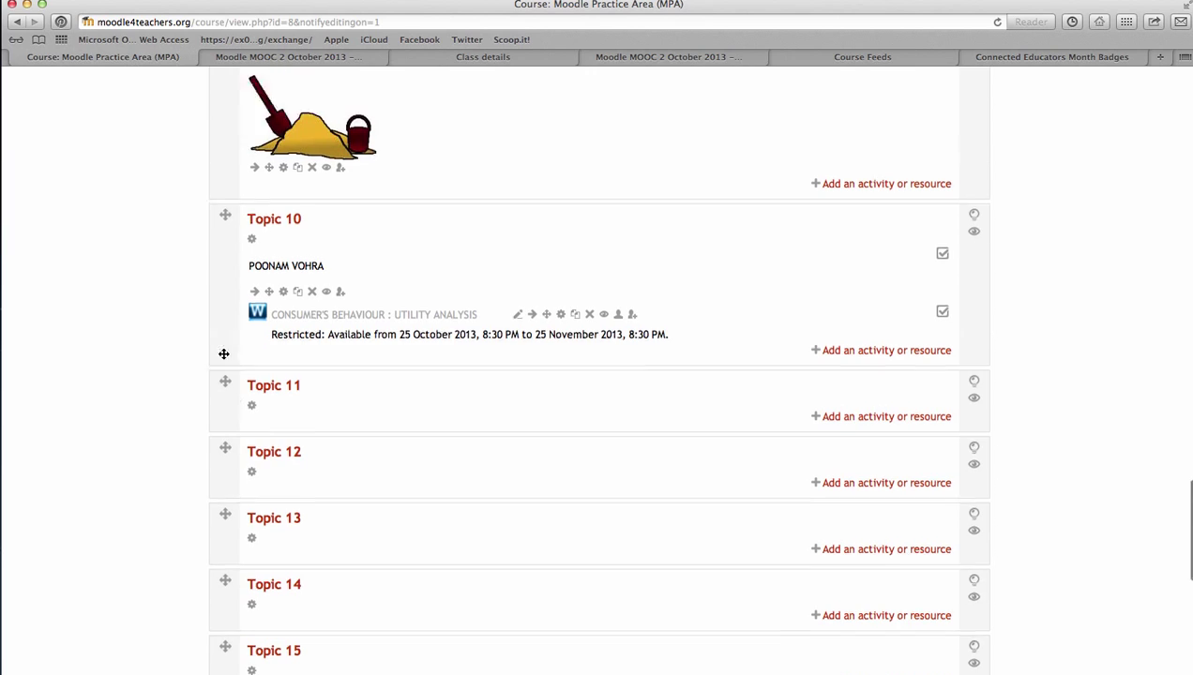
scroll(146, 454, up, 5)
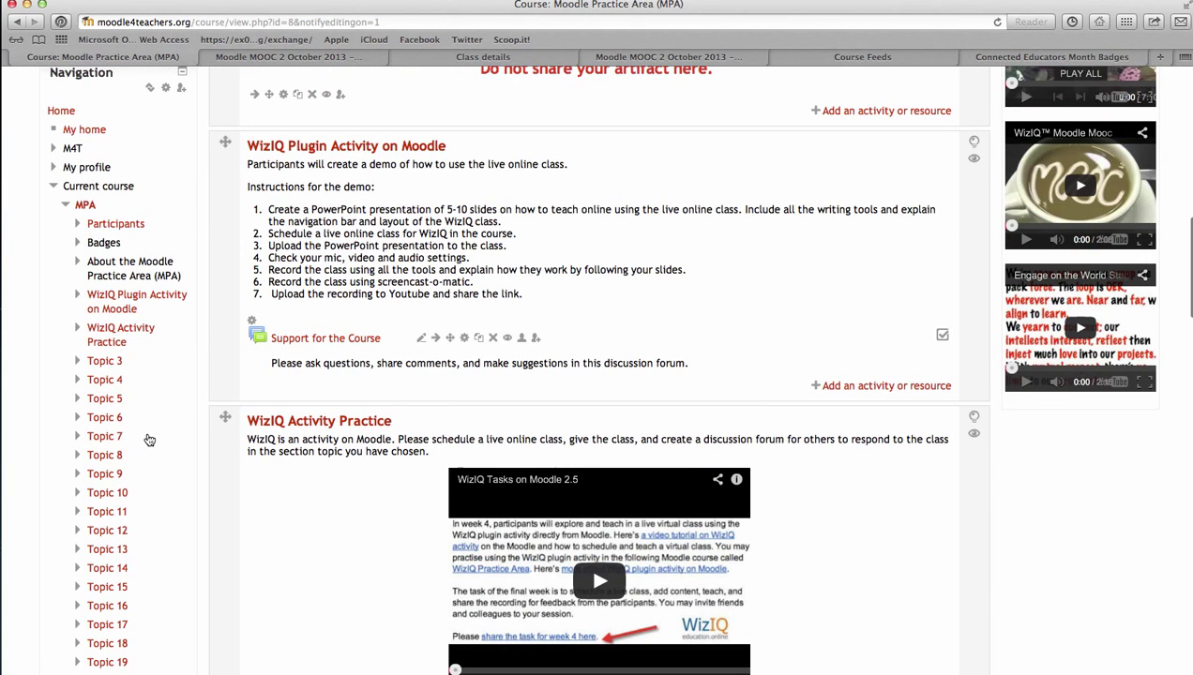
scroll(114, 286, up, 2)
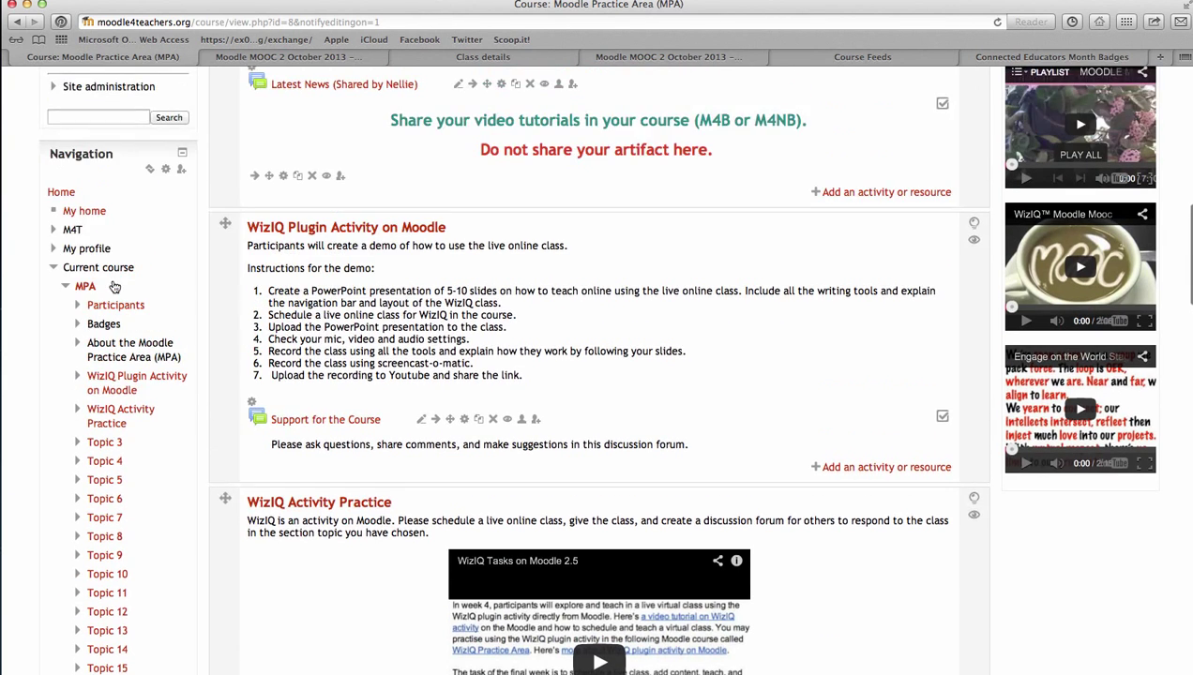
scroll(563, 495, down, 10)
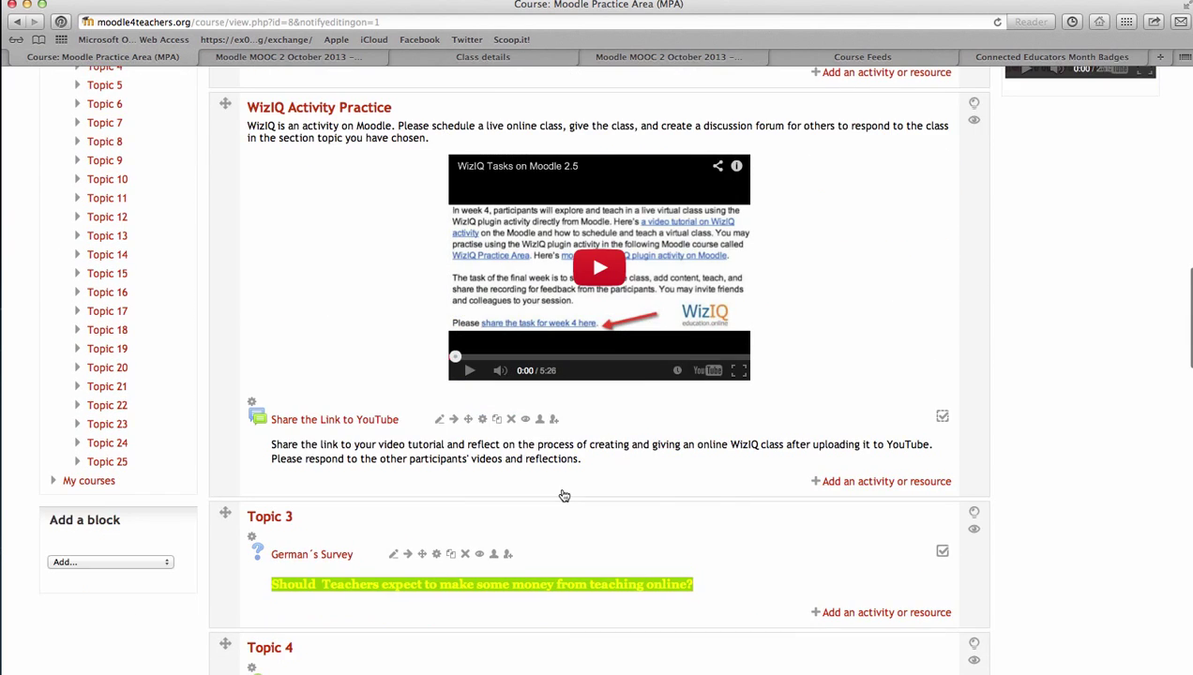
scroll(564, 495, down, 4)
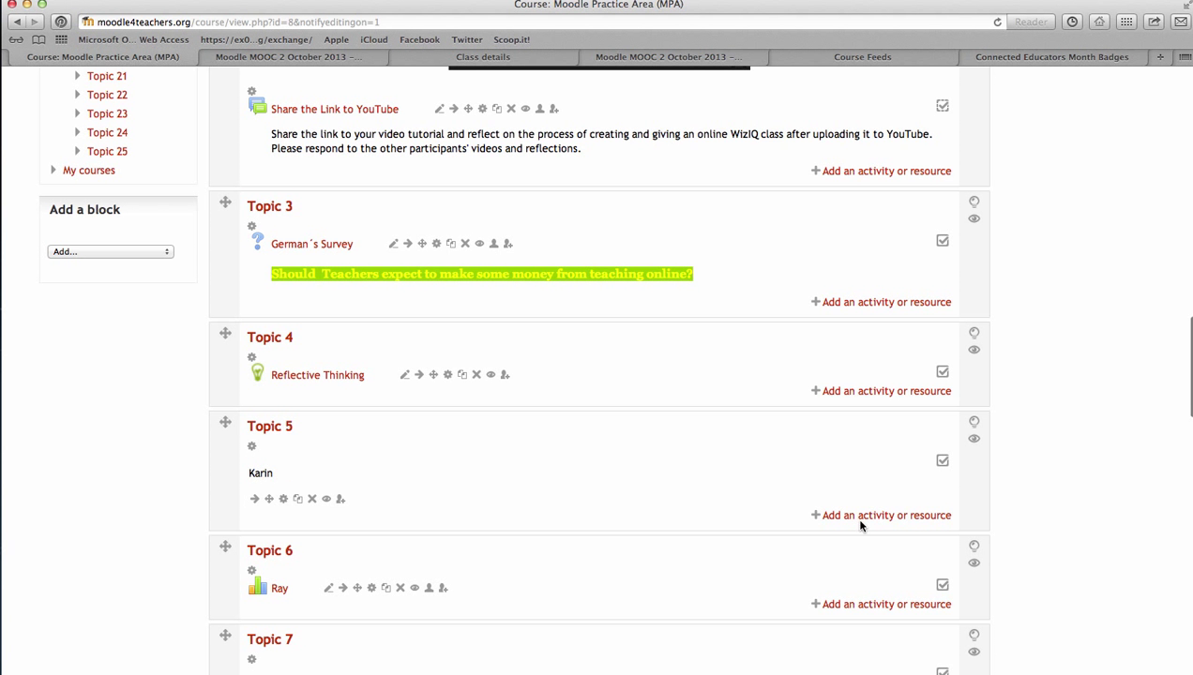
scroll(856, 523, down, 7)
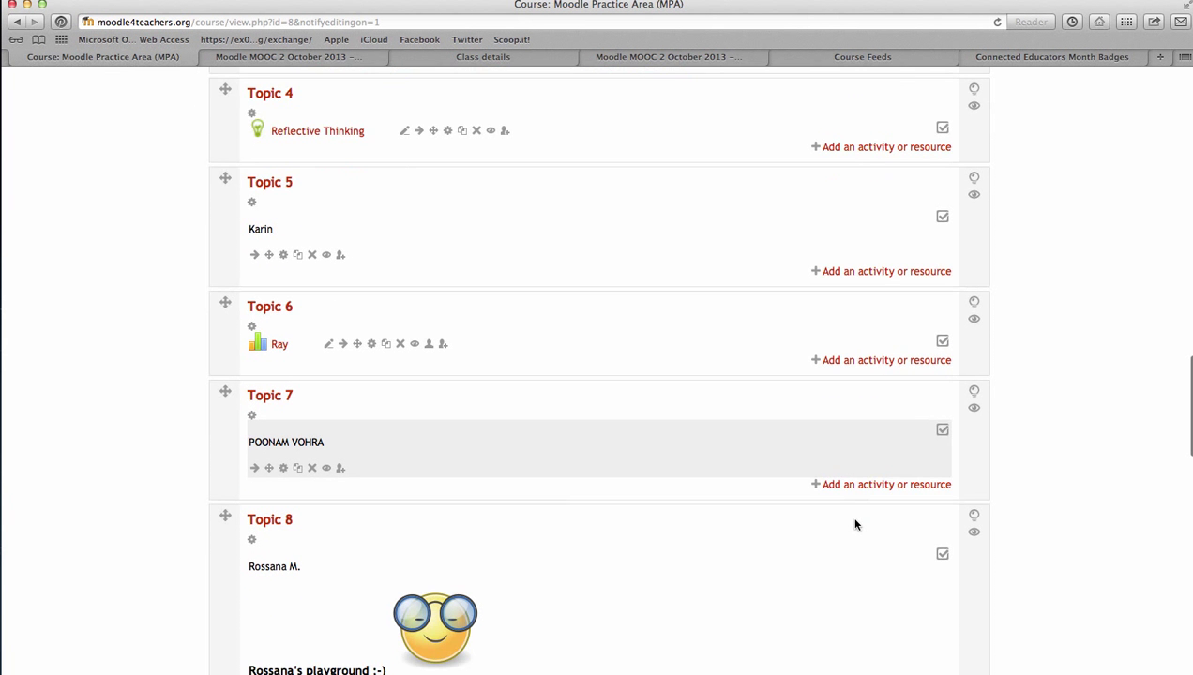
scroll(855, 526, down, 2)
scroll(975, 474, down, 4)
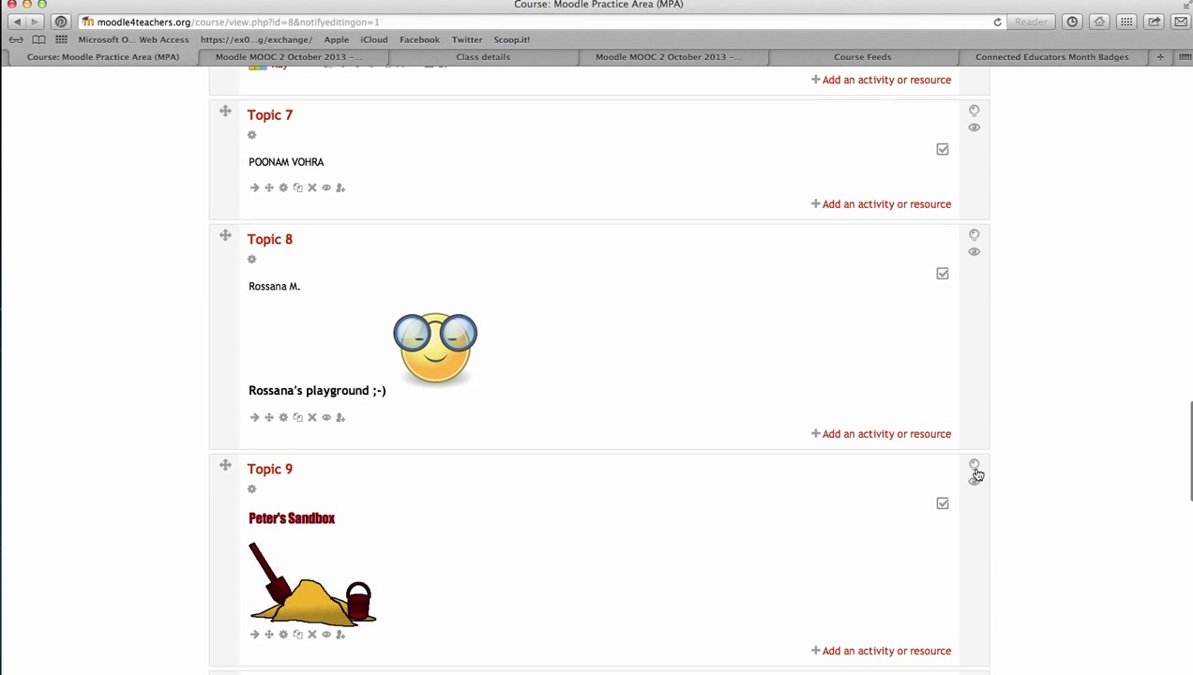
scroll(877, 486, down, 8)
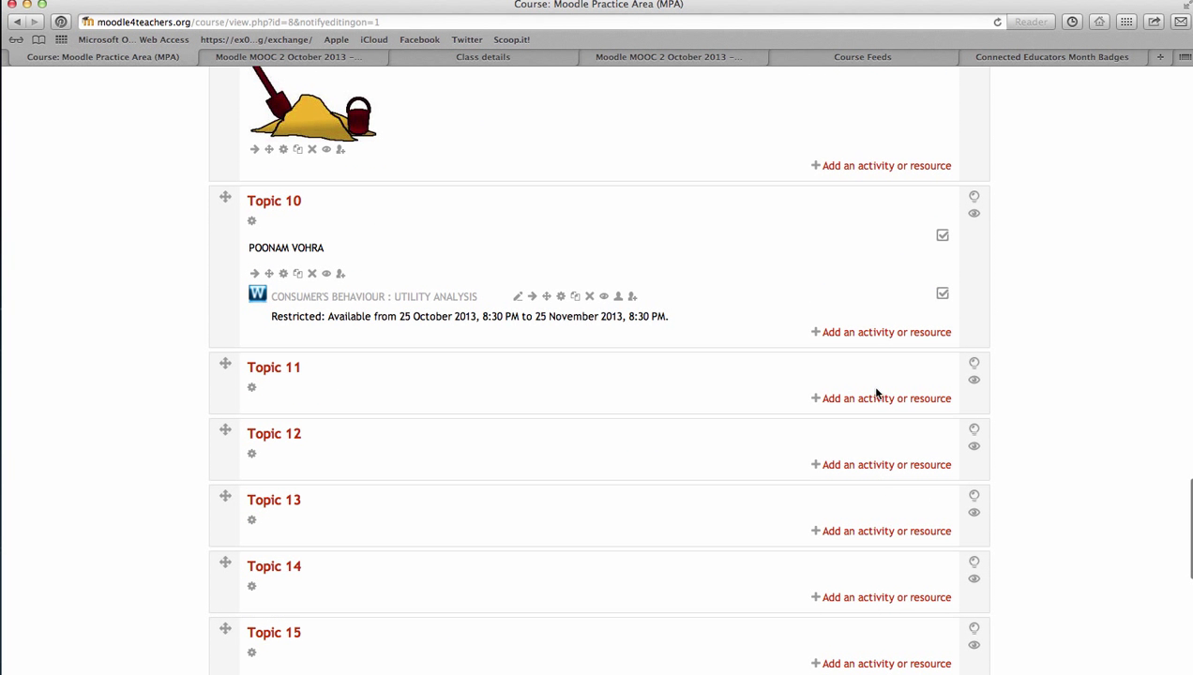
Add a Label resource to Topic 11 with the text 'Ben' and save it
click(865, 400)
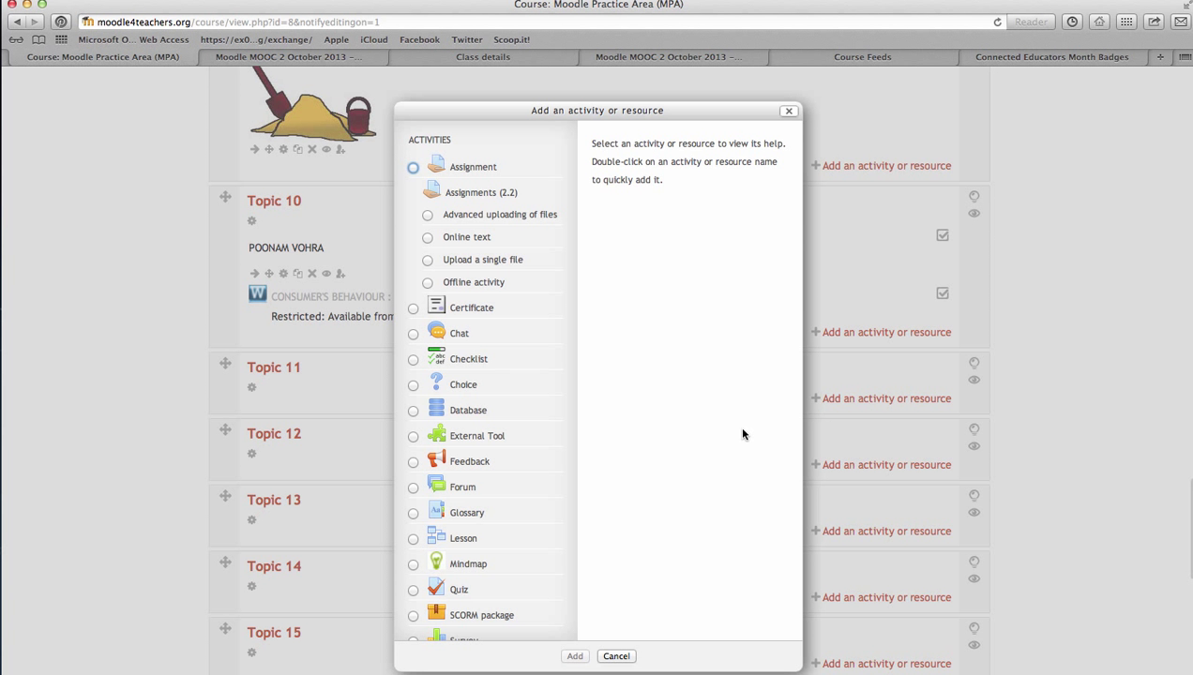
scroll(448, 392, down, 6)
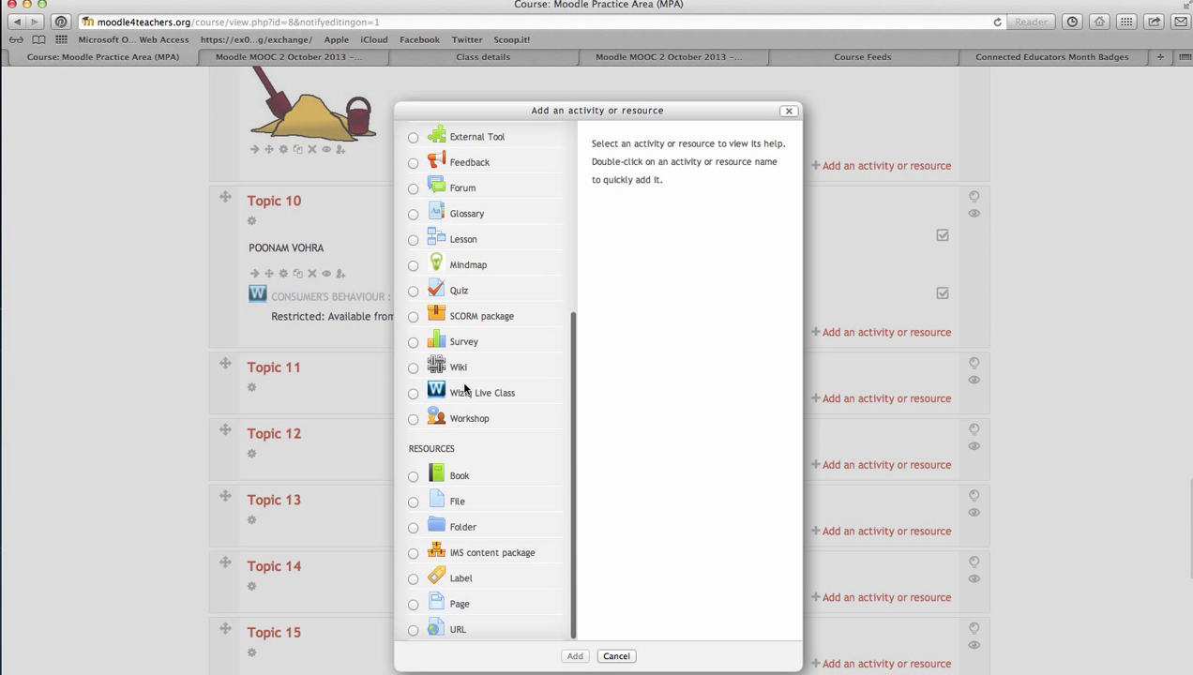
click(413, 579)
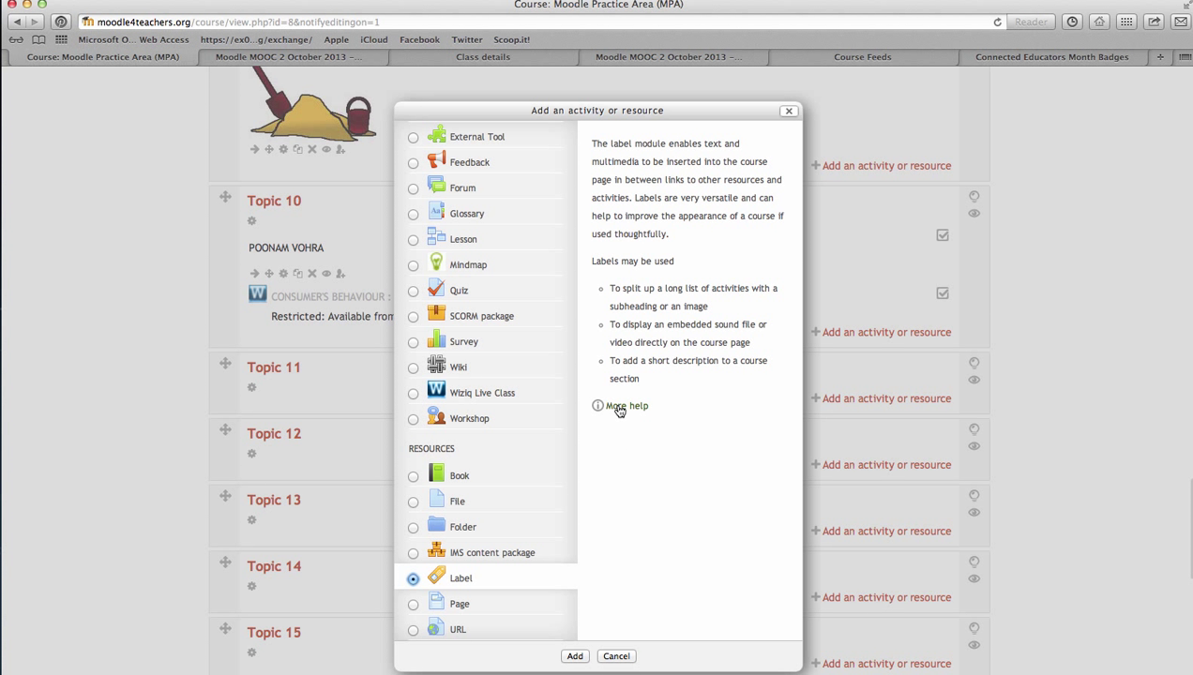
click(575, 656)
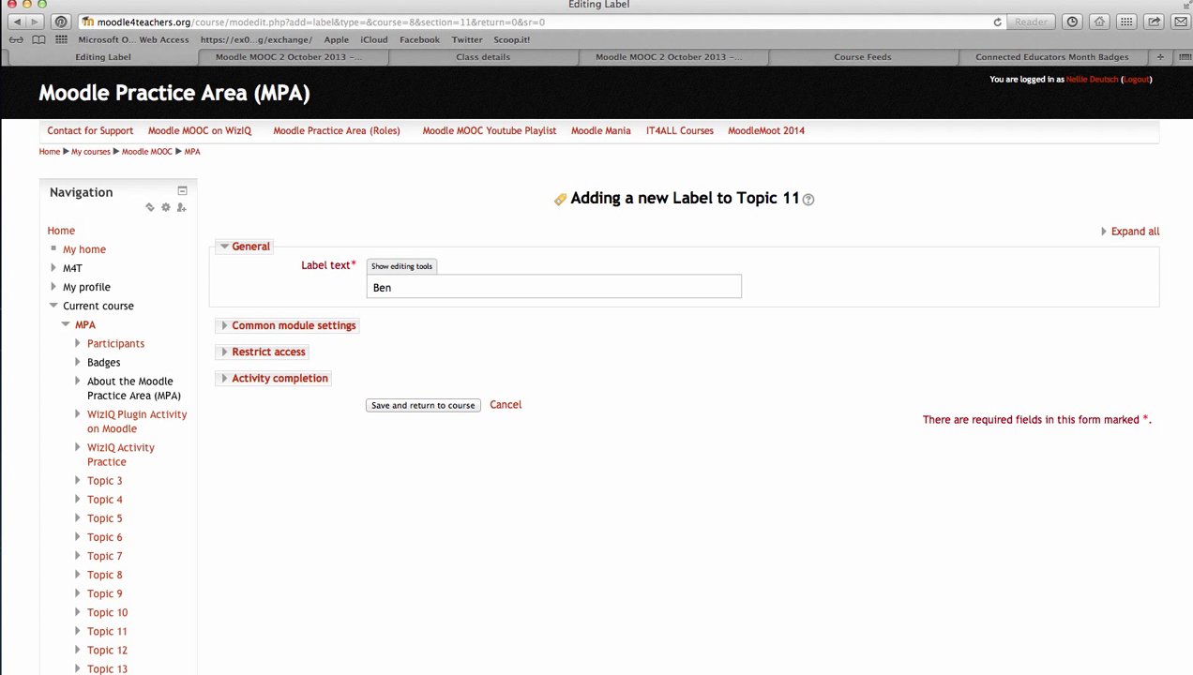
click(411, 405)
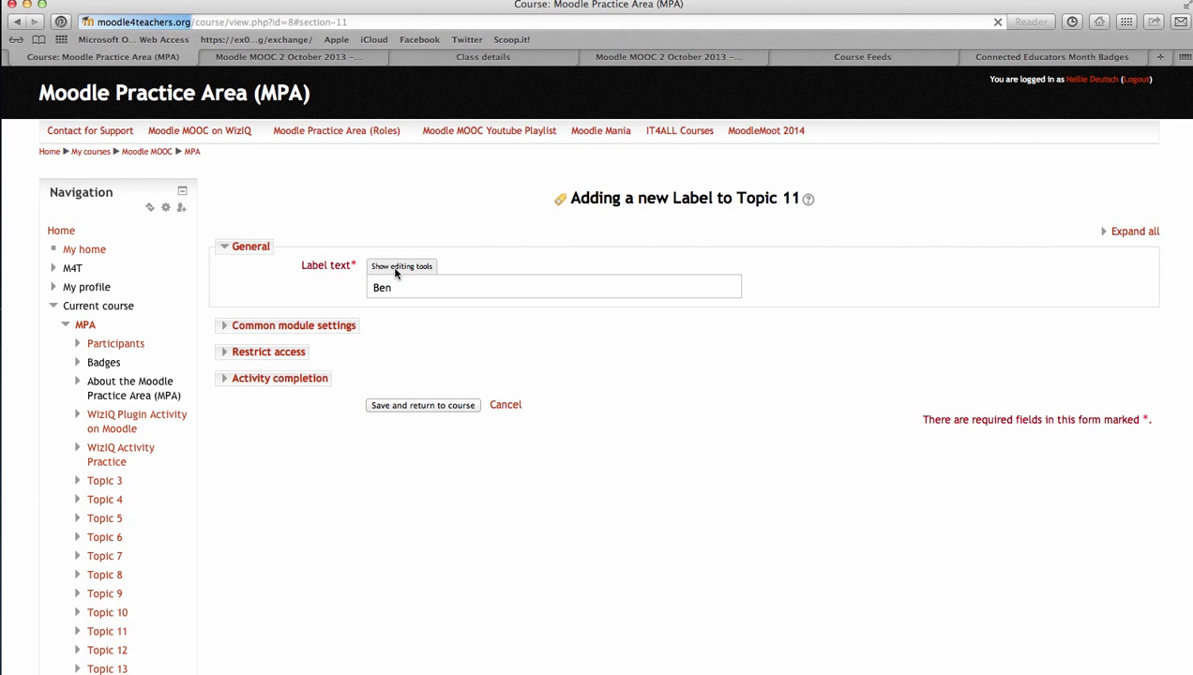
Scroll to Topic 11 and open the 'Ben' label's Update settings
scroll(434, 338, down, 5)
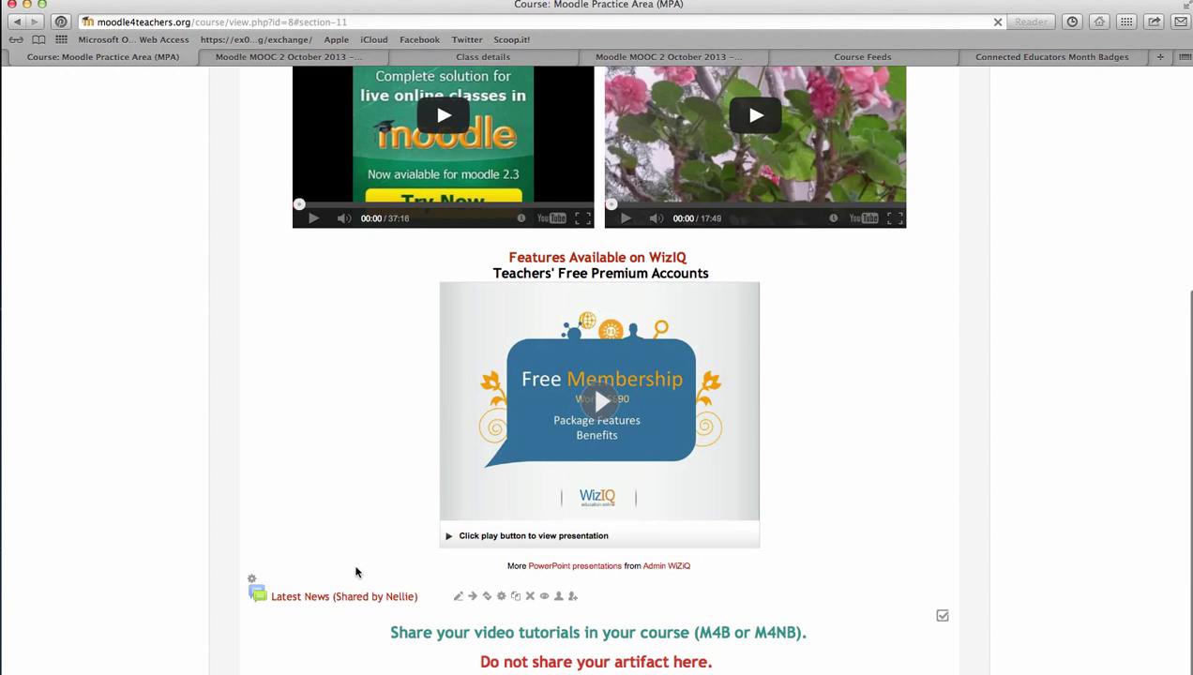
scroll(355, 572, down, 15)
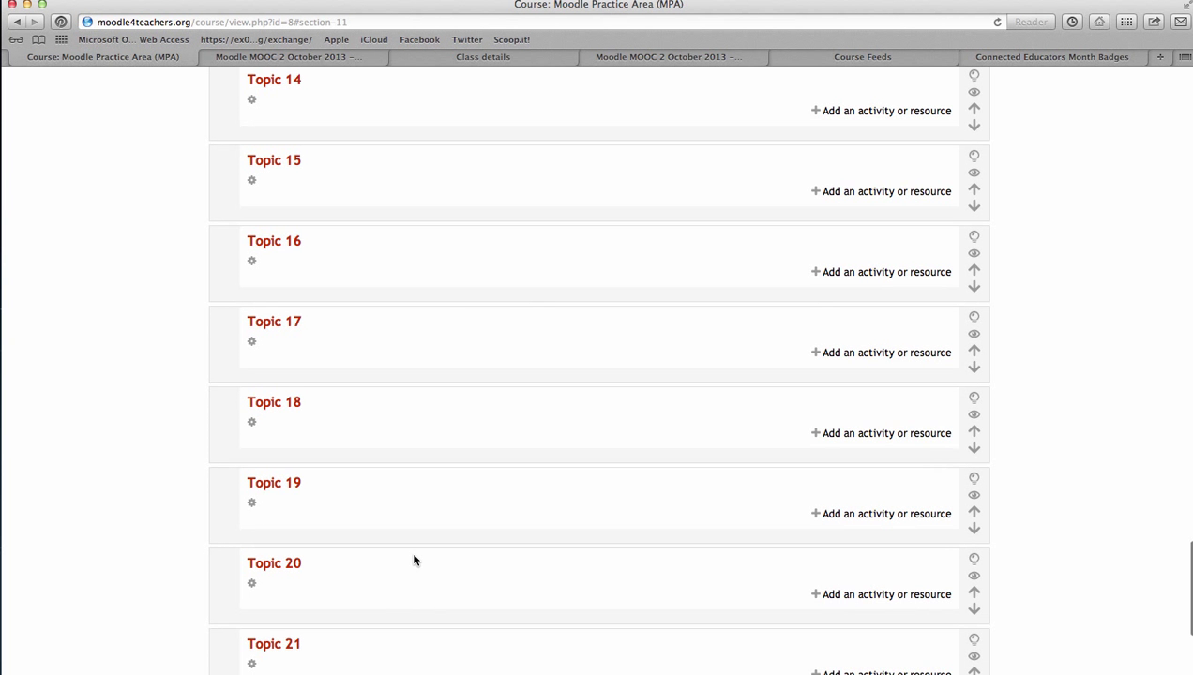
scroll(414, 560, up, 5)
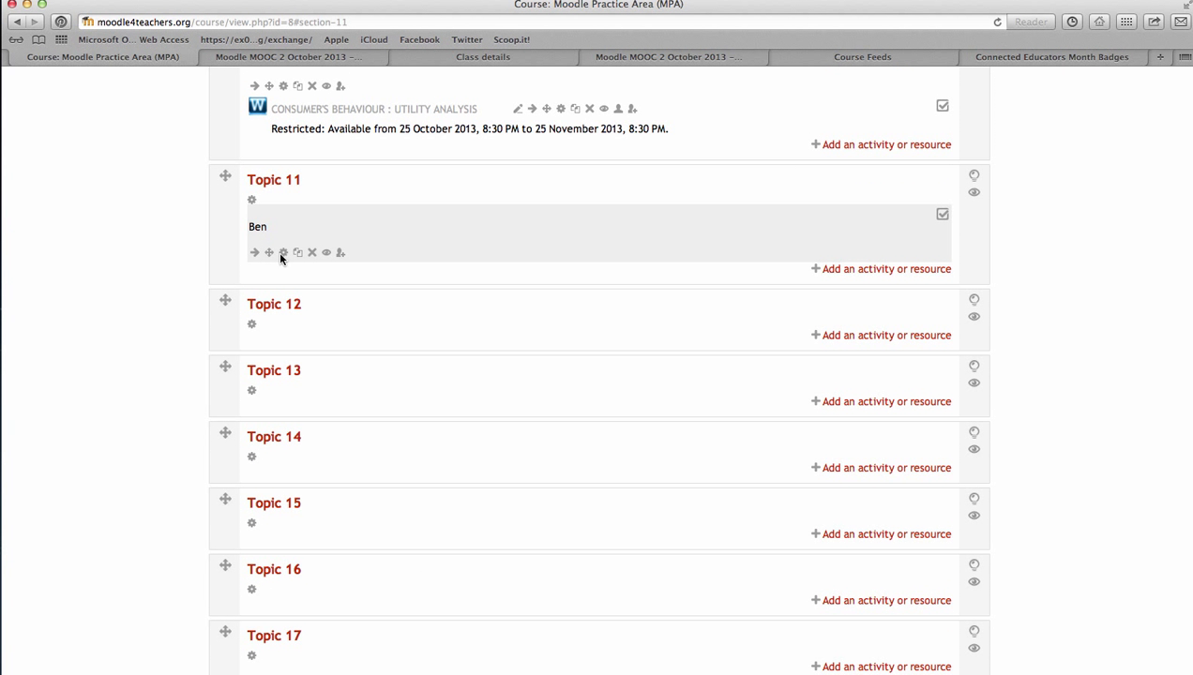
mouse_move(270, 253)
mouse_down()
mouse_move(265, 215)
mouse_move(272, 255)
mouse_move(246, 234)
mouse_move(266, 262)
mouse_up()
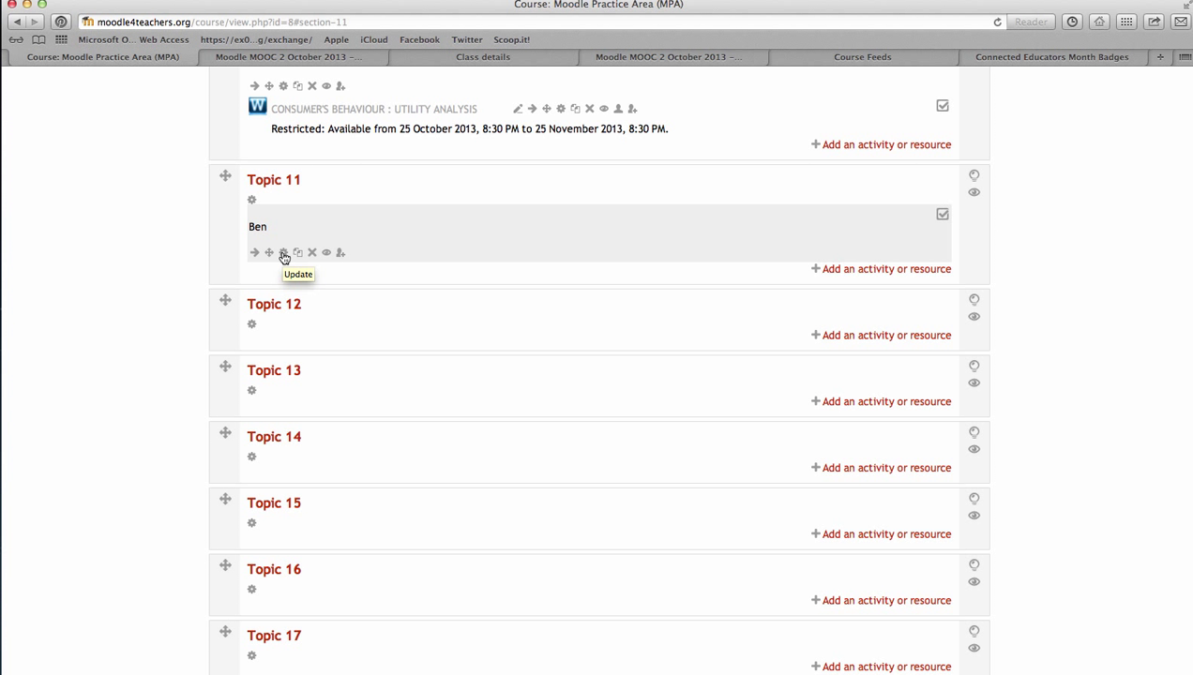
click(284, 255)
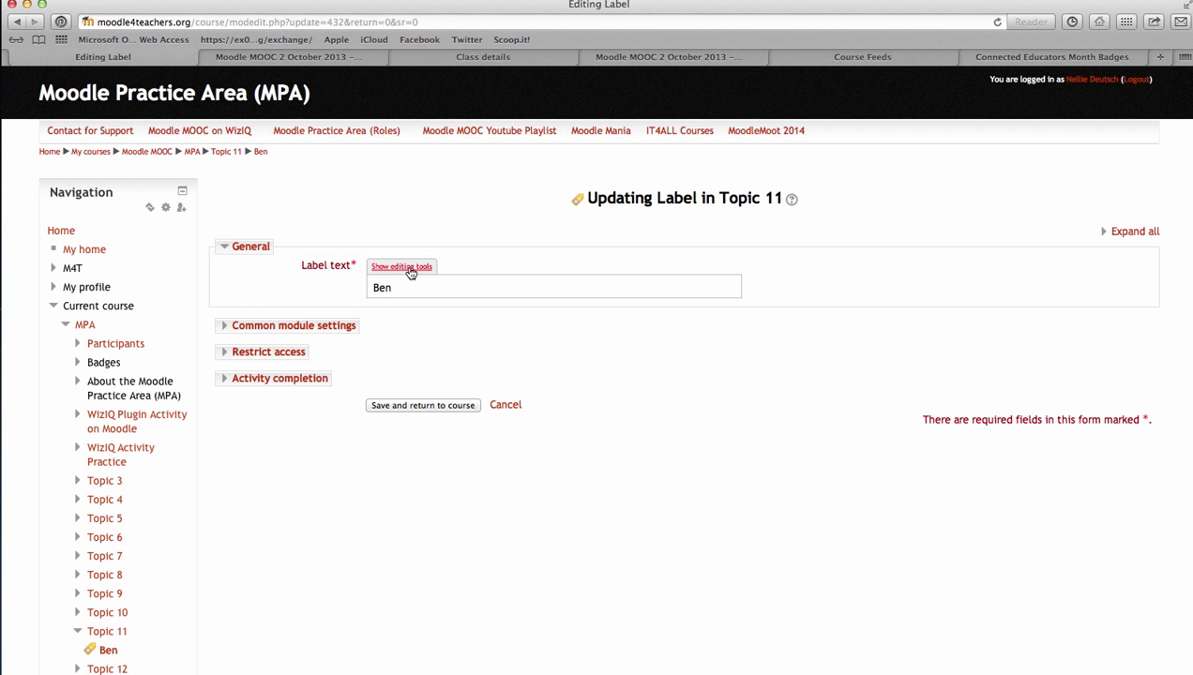
Show the editing tools in full-screen mode and format 'Ben' as Heading 1
click(405, 267)
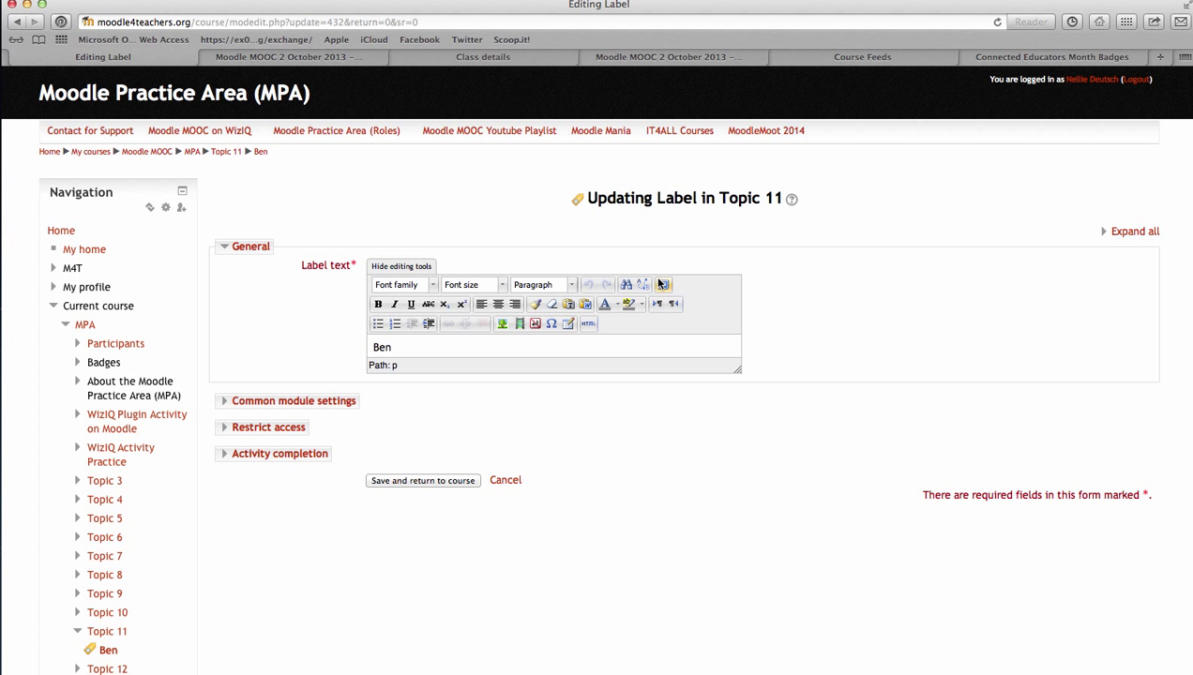
click(663, 286)
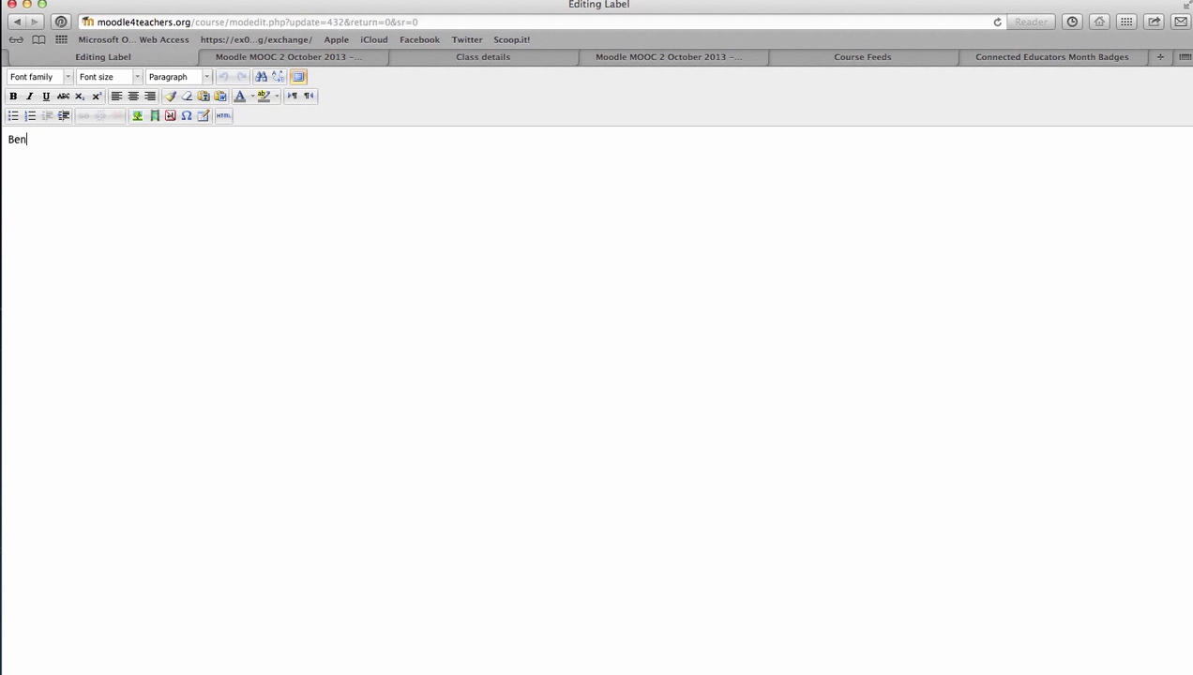
double_click(20, 137)
click(208, 78)
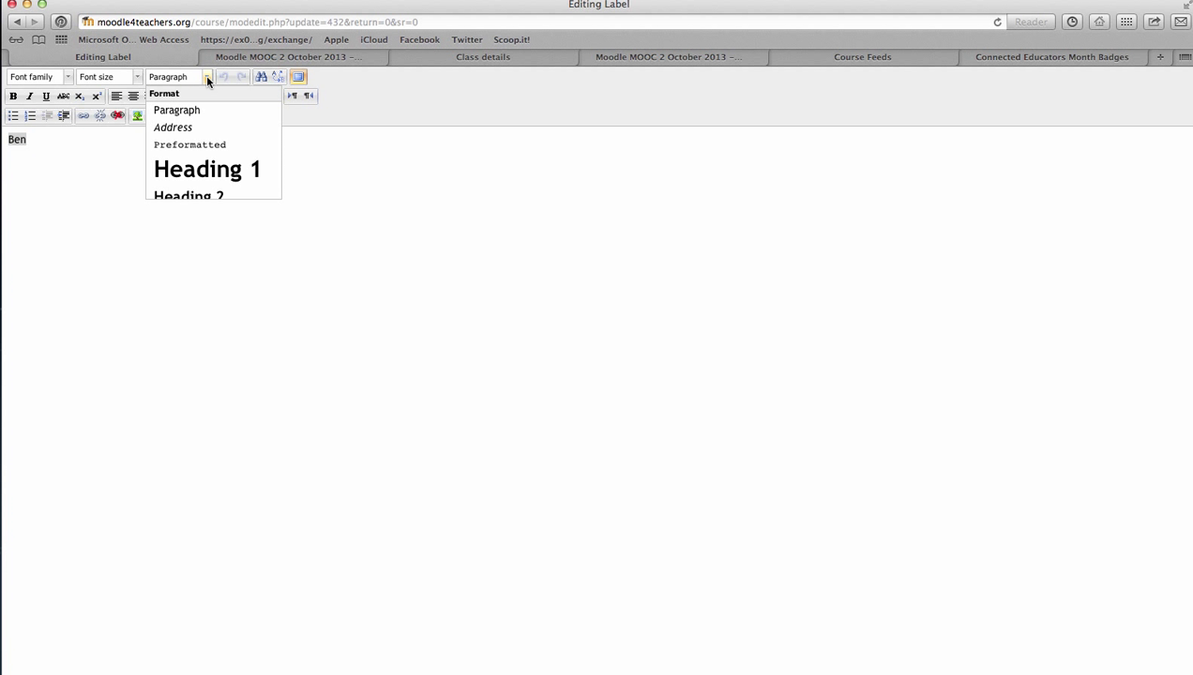
click(207, 171)
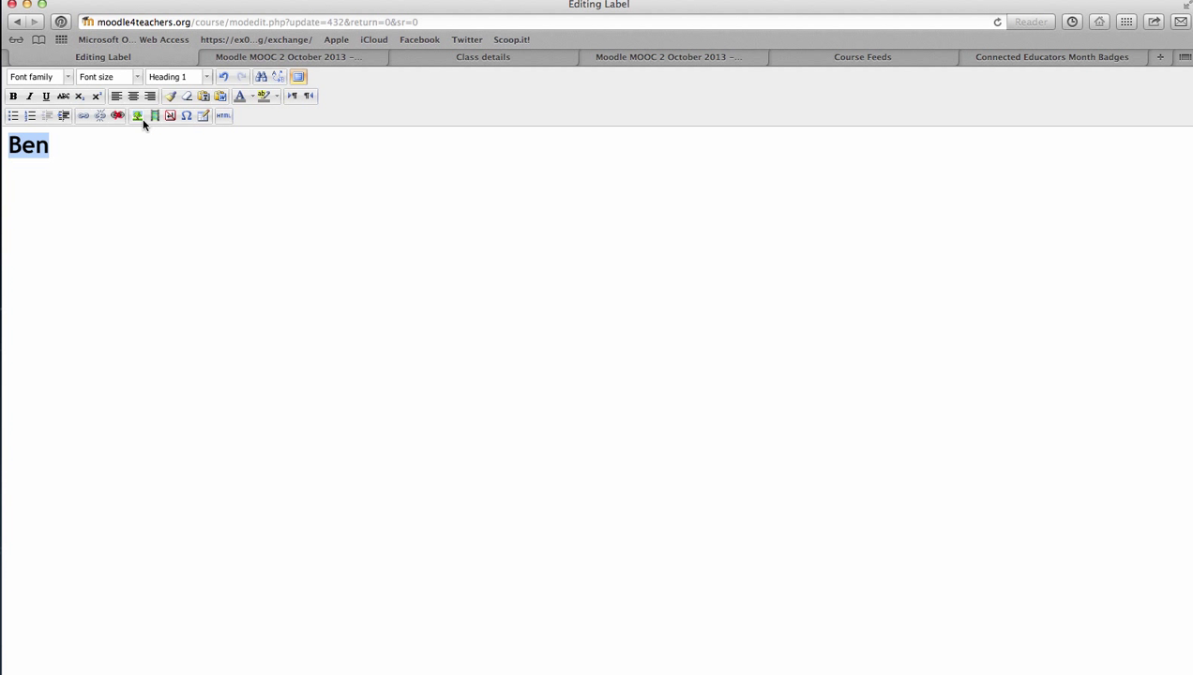
Apply the custom crimson colour #bb395b to the text Ben and return the editor to normal size
click(249, 101)
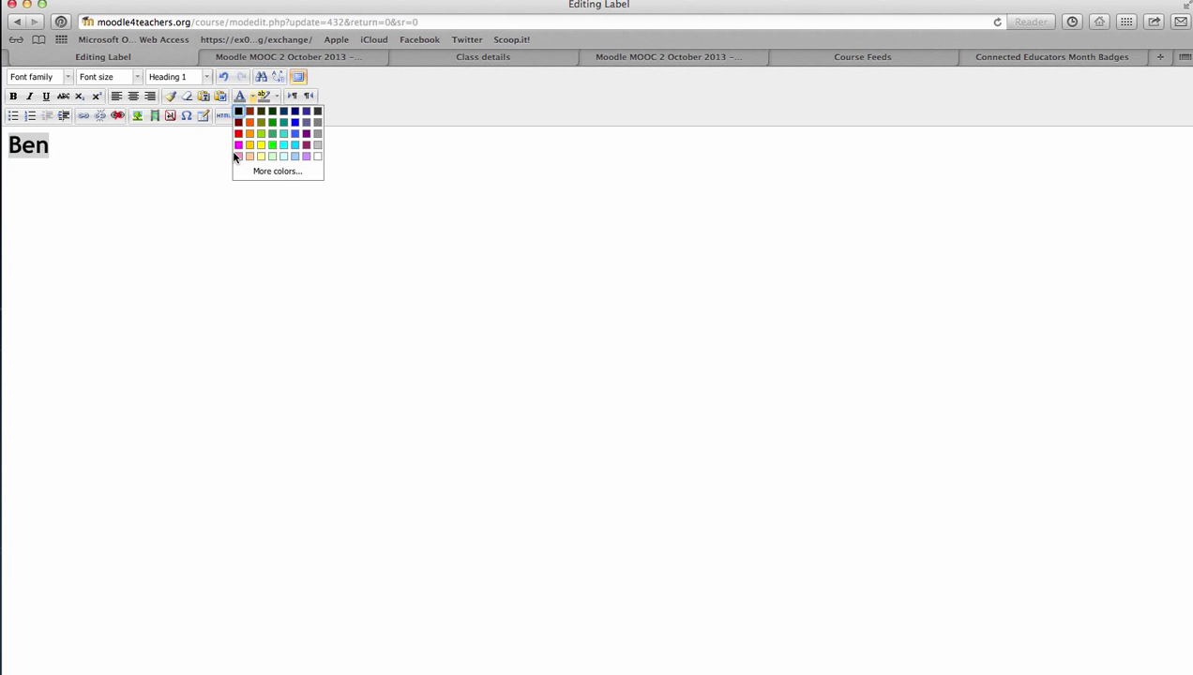
click(265, 170)
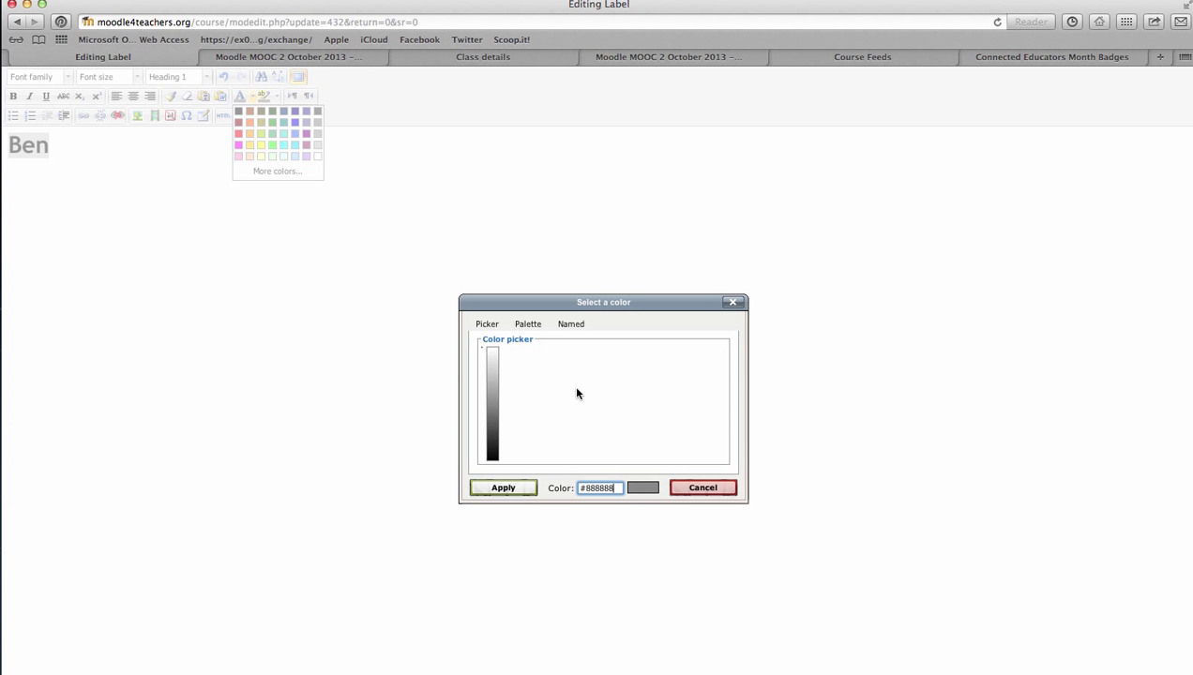
click(697, 400)
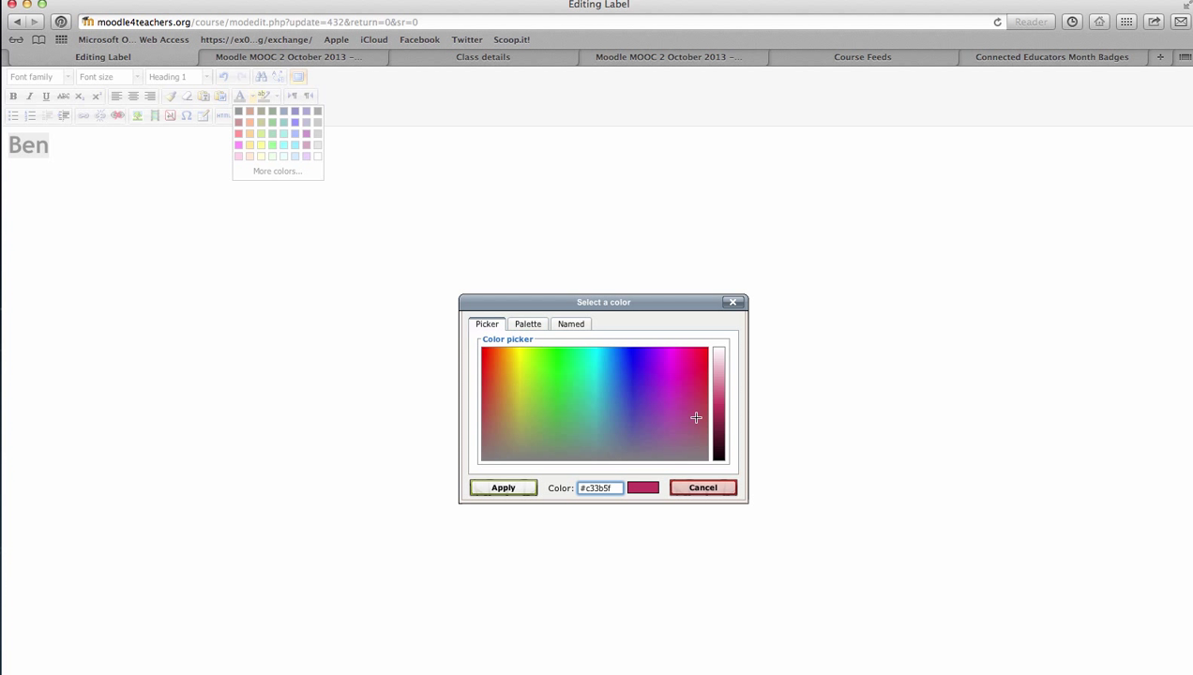
click(719, 394)
click(716, 406)
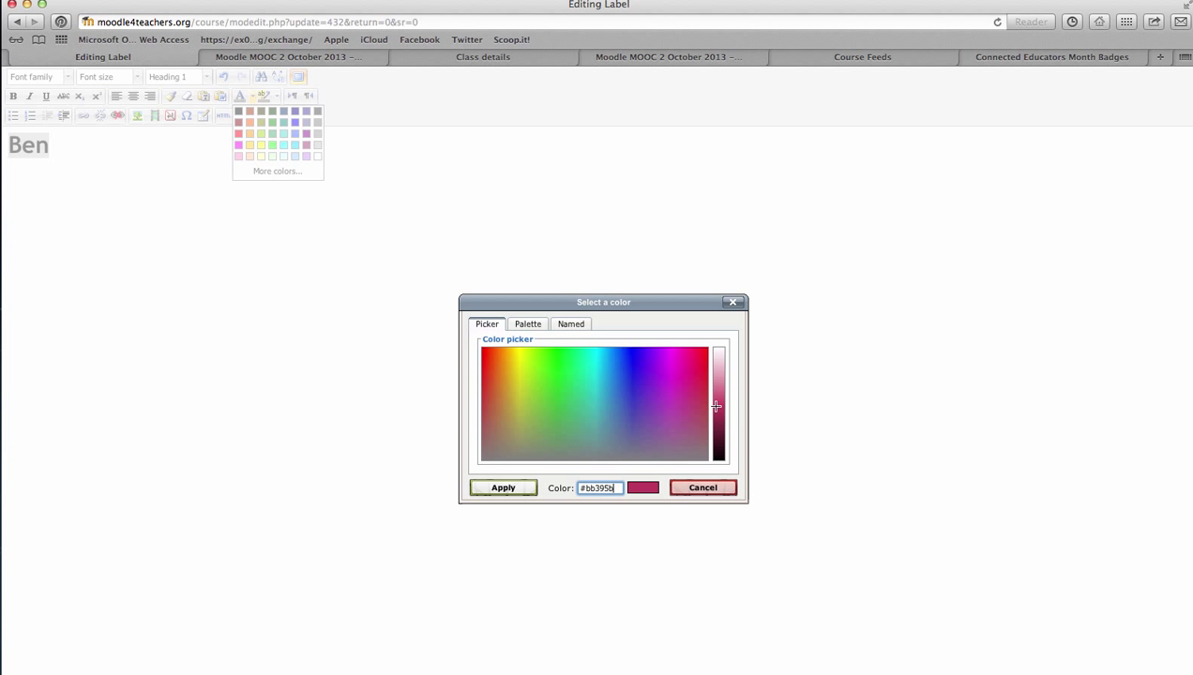
click(511, 488)
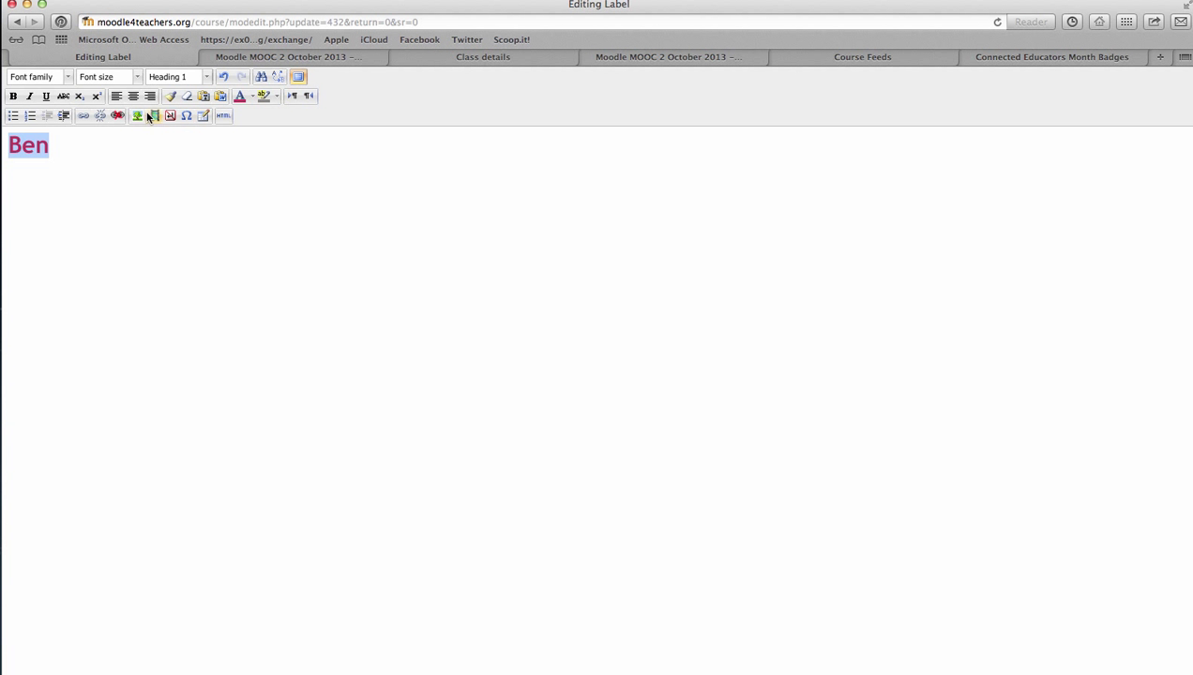
click(300, 76)
scroll(472, 338, down, 1)
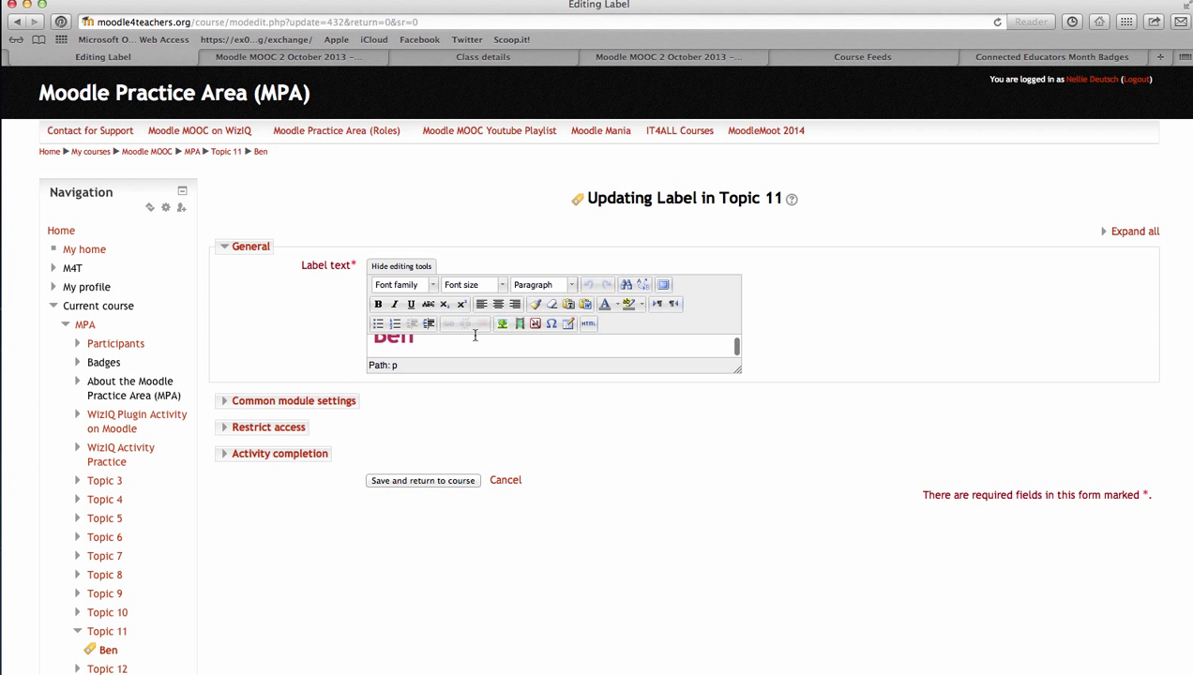
Save the label and scroll the course page to Topic 11's crimson Ben heading
click(418, 482)
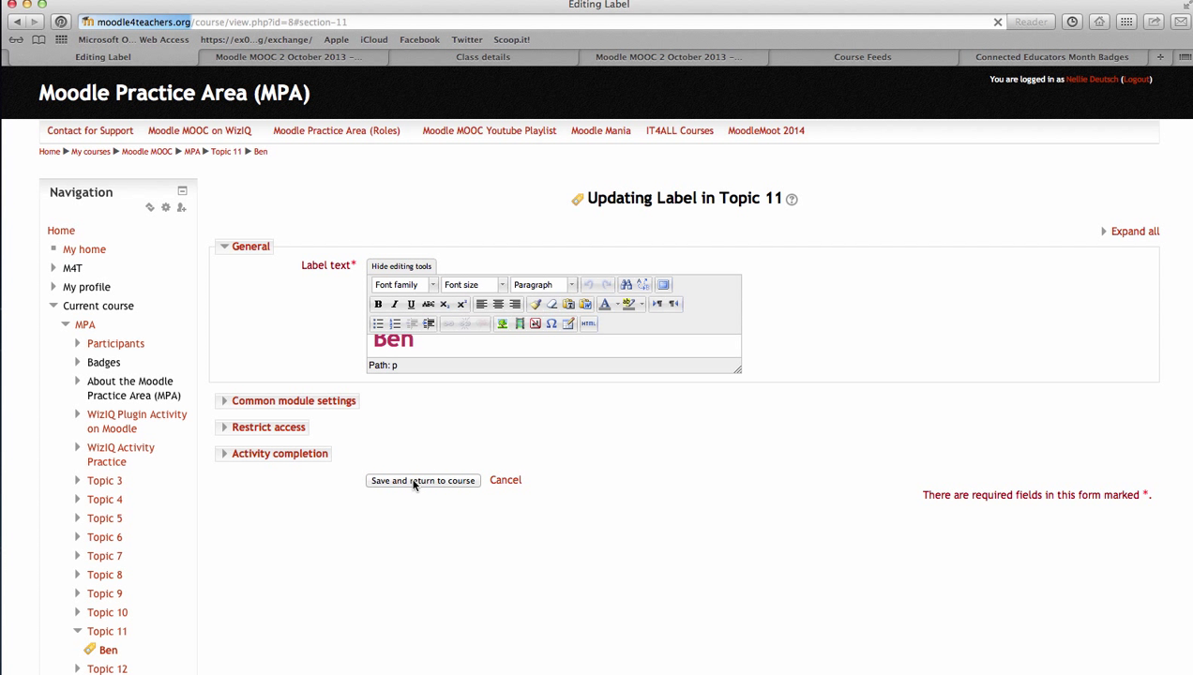
click(413, 481)
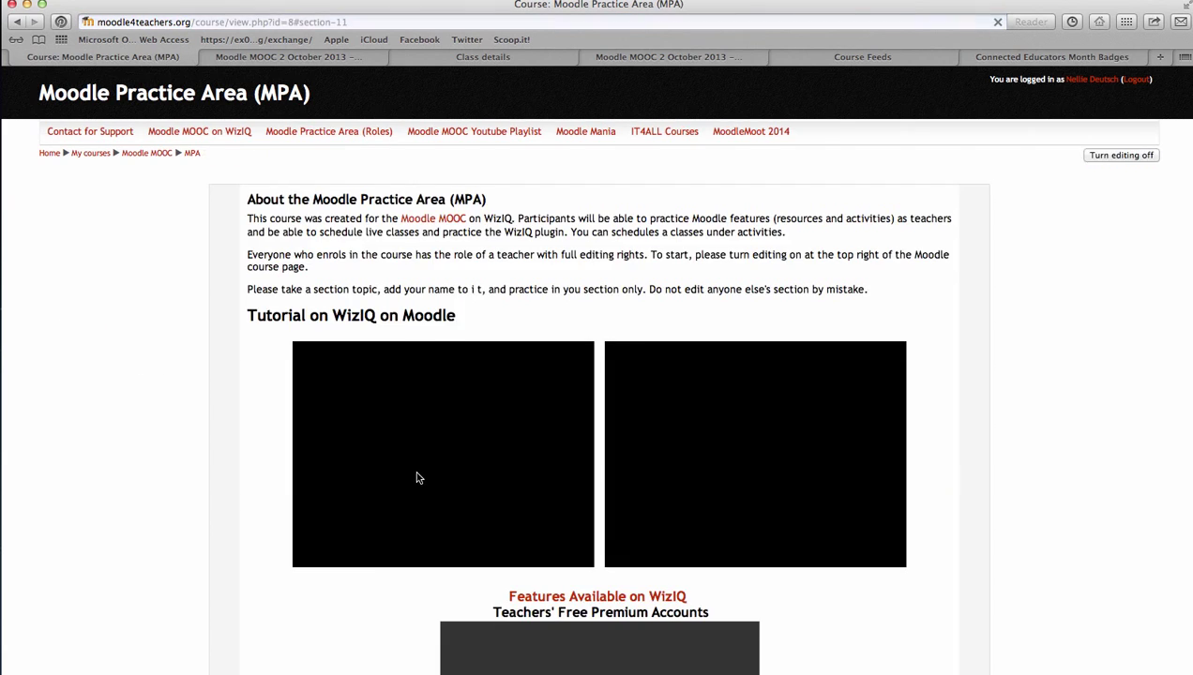
scroll(419, 473, down, 5)
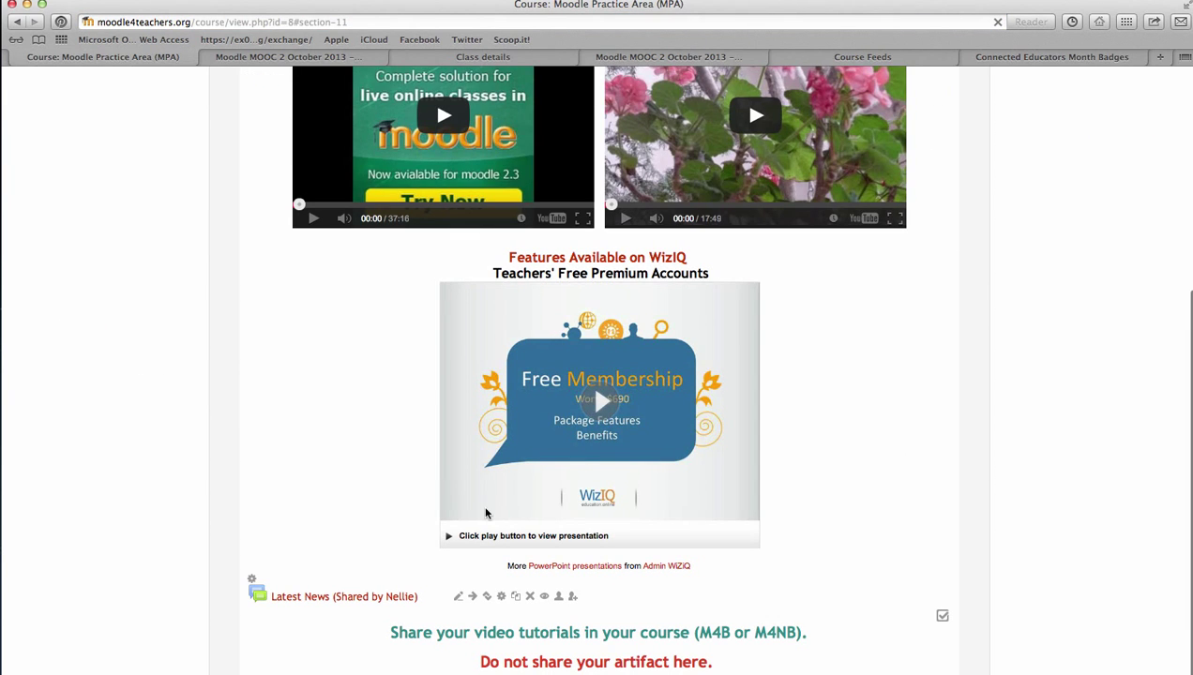
scroll(253, 492, up, 5)
scroll(522, 317, down, 20)
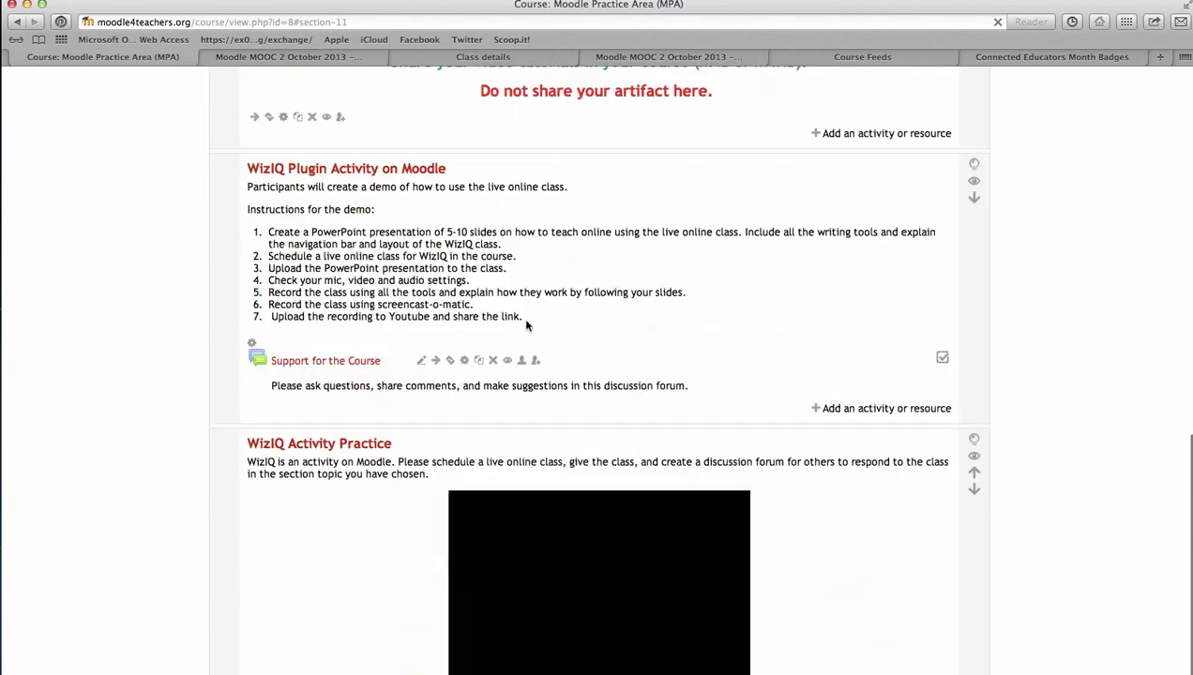
scroll(333, 499, down, 12)
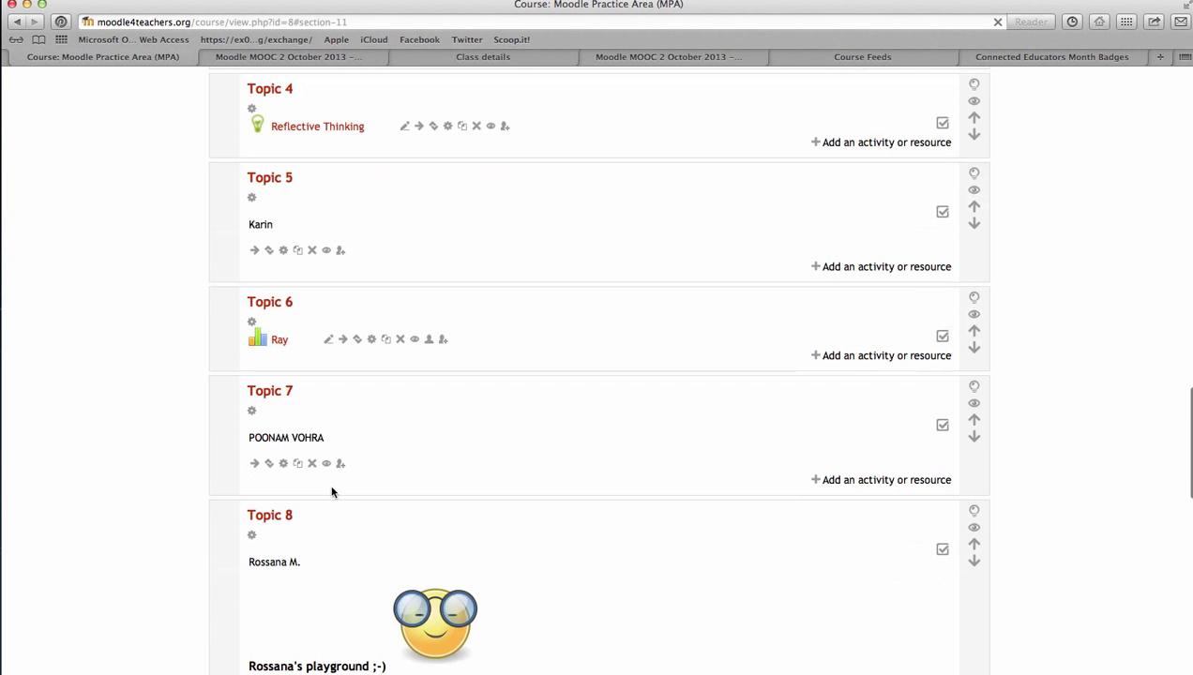
scroll(407, 432, up, 3)
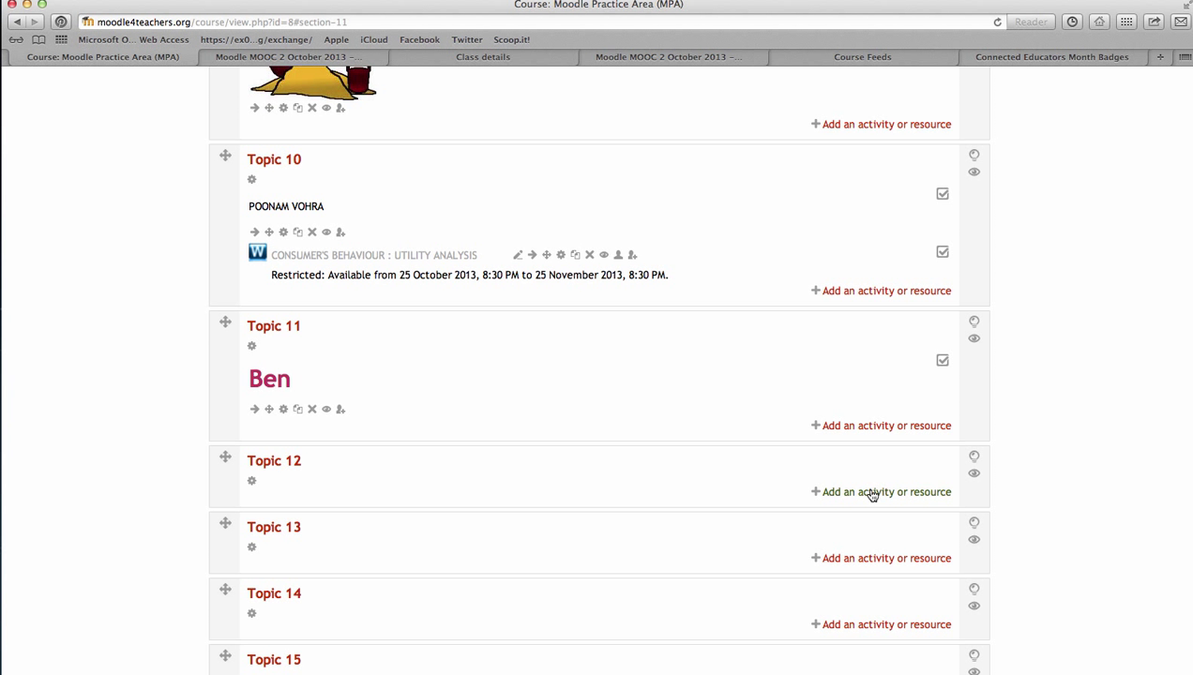
click(871, 493)
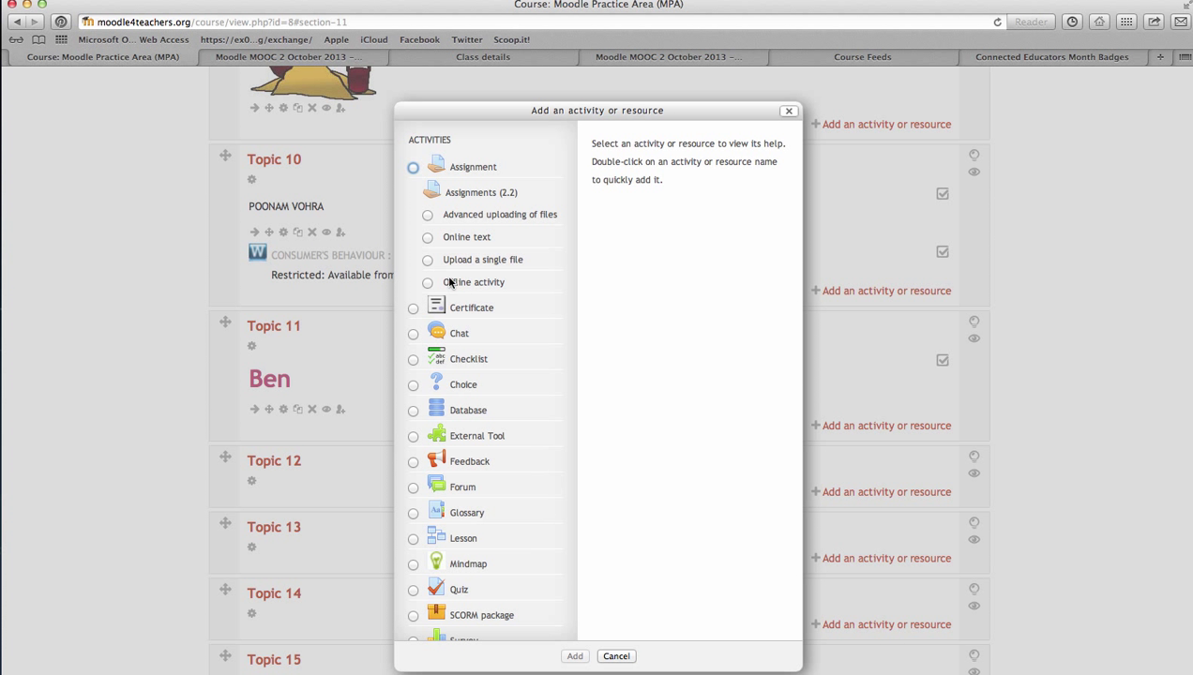
scroll(446, 212, down, 5)
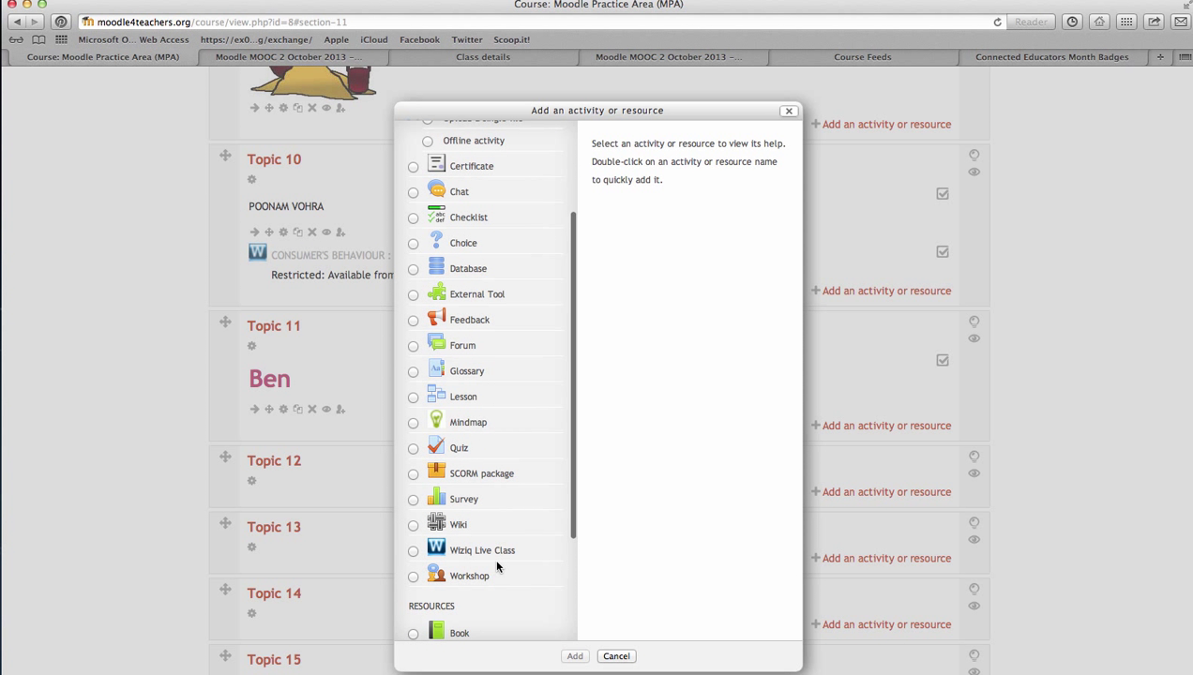
scroll(477, 525, up, 5)
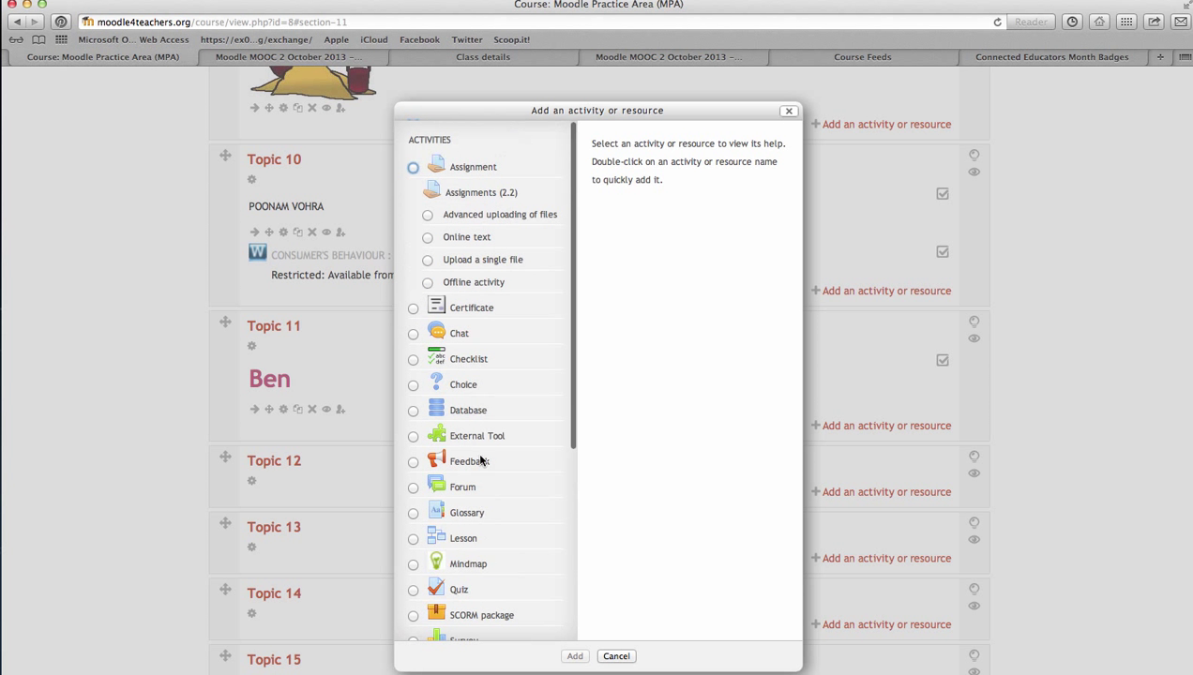
click(616, 655)
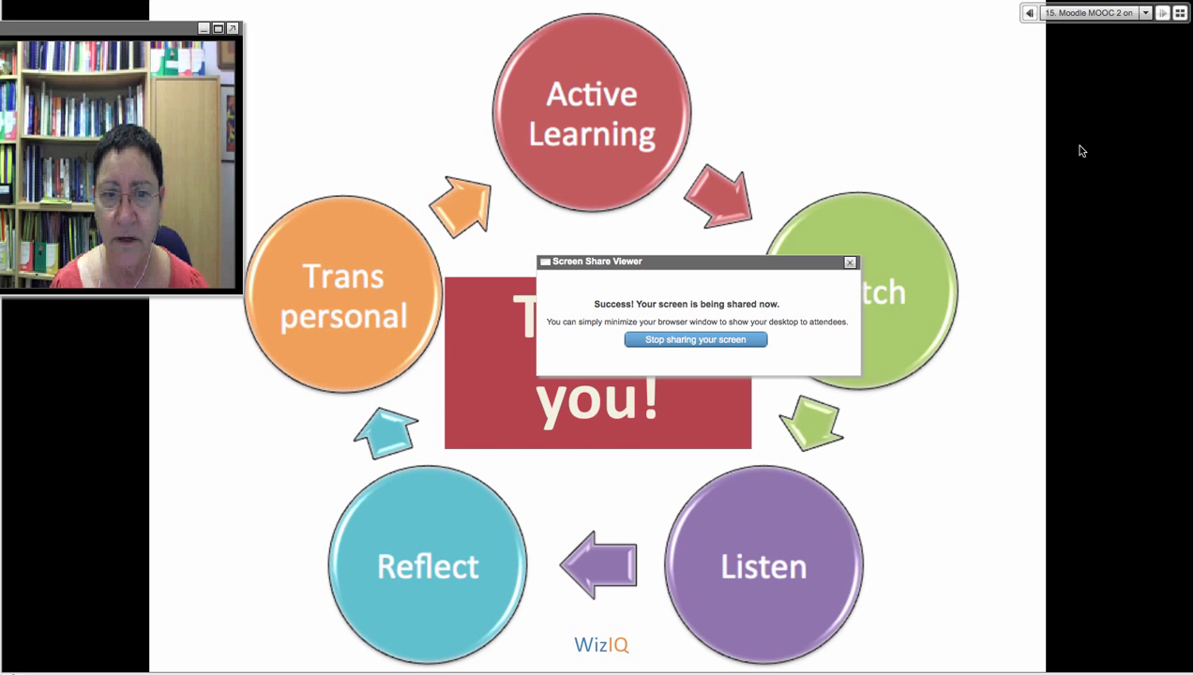
End the screen share and move the live video window to the centre of the Thank you slide
click(676, 338)
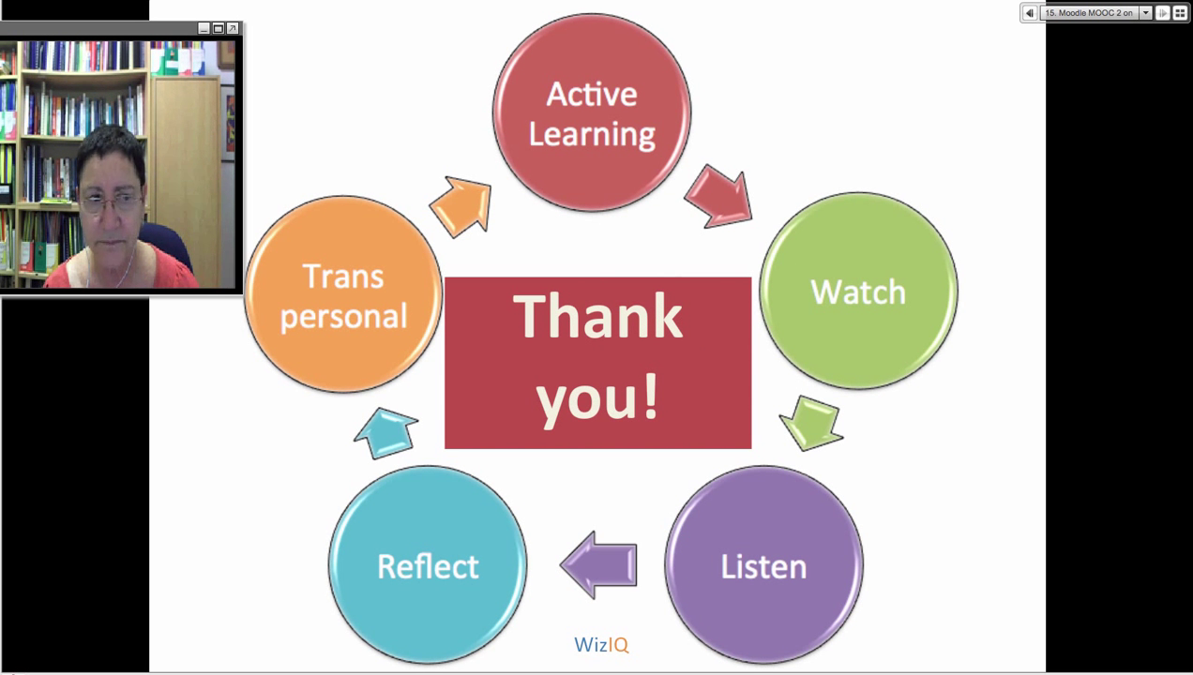
drag(141, 29, 671, 225)
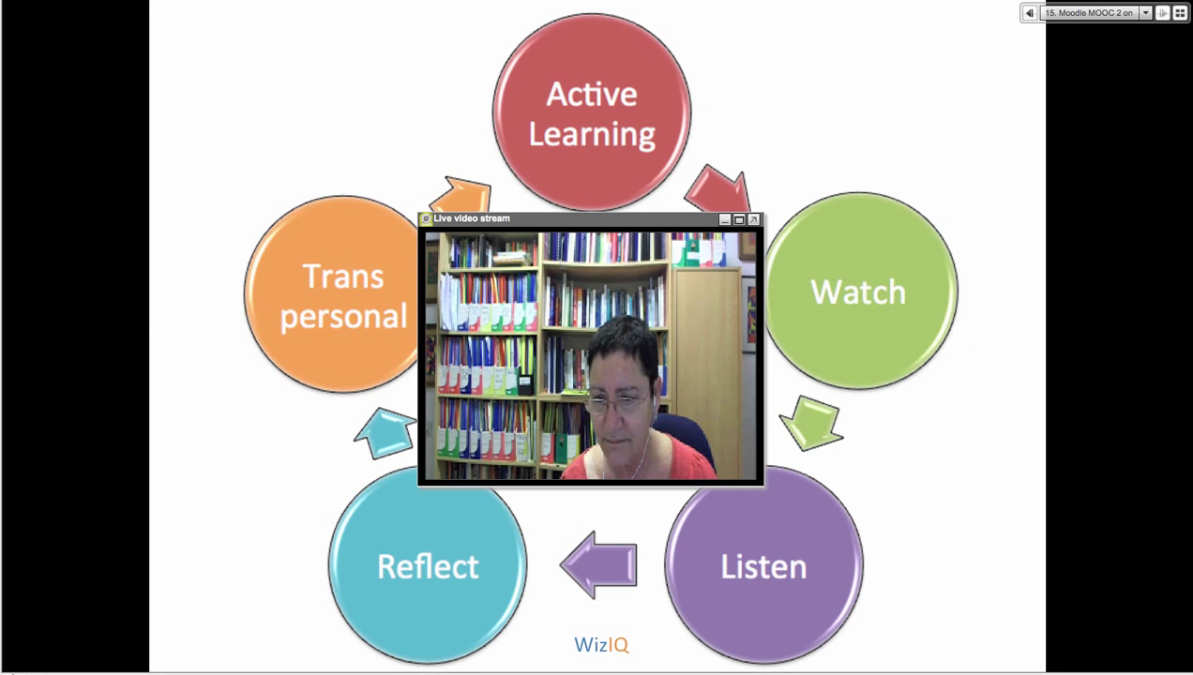